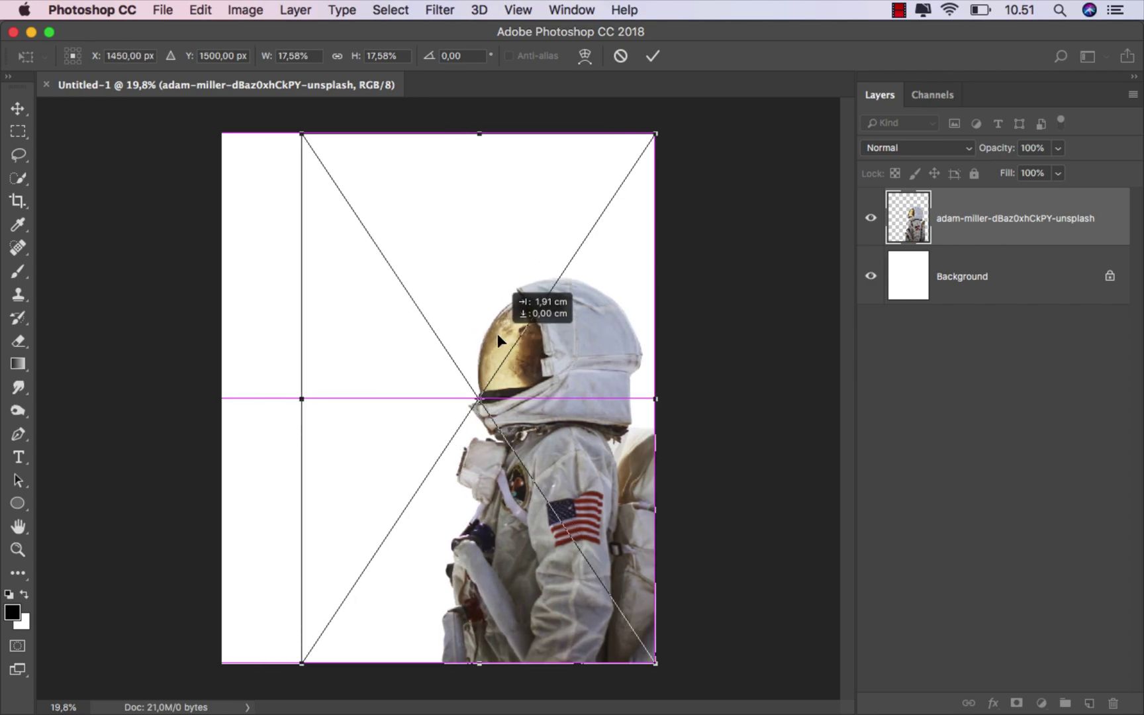
Step: Enlarge the placed astronaut cutout to about 23%, fit it against the canvas's lower right, and confirm the transformation
scroll(497, 334, "down", 2)
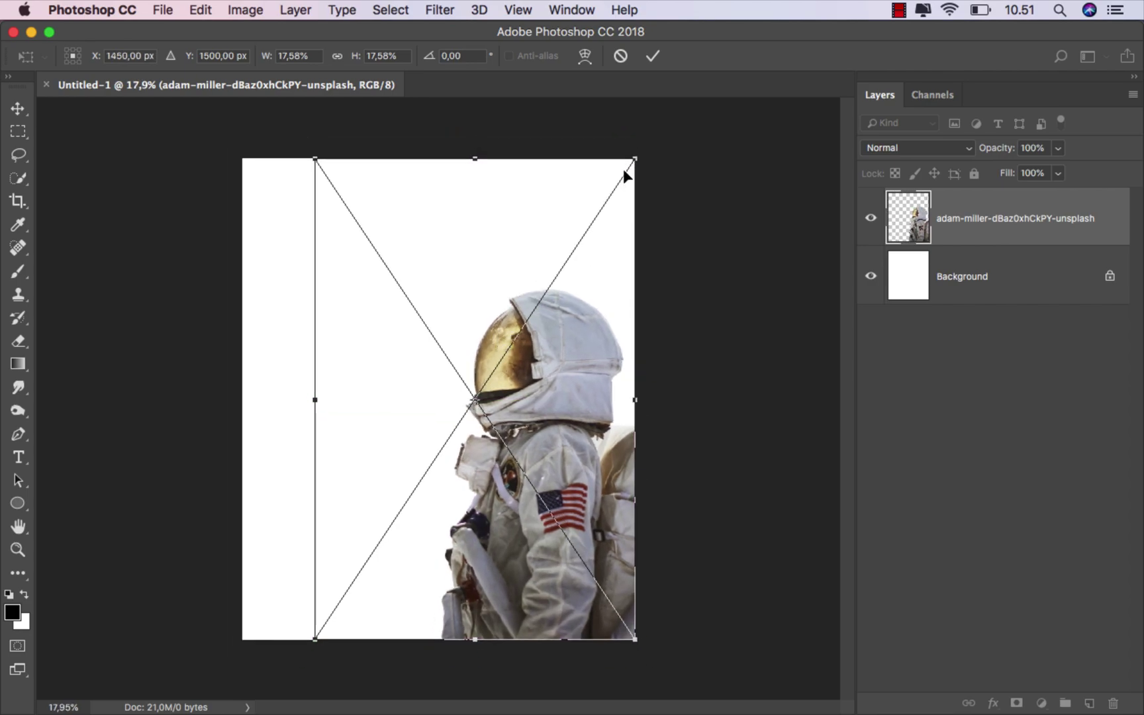
left_click_drag(313, 158, 174, 91)
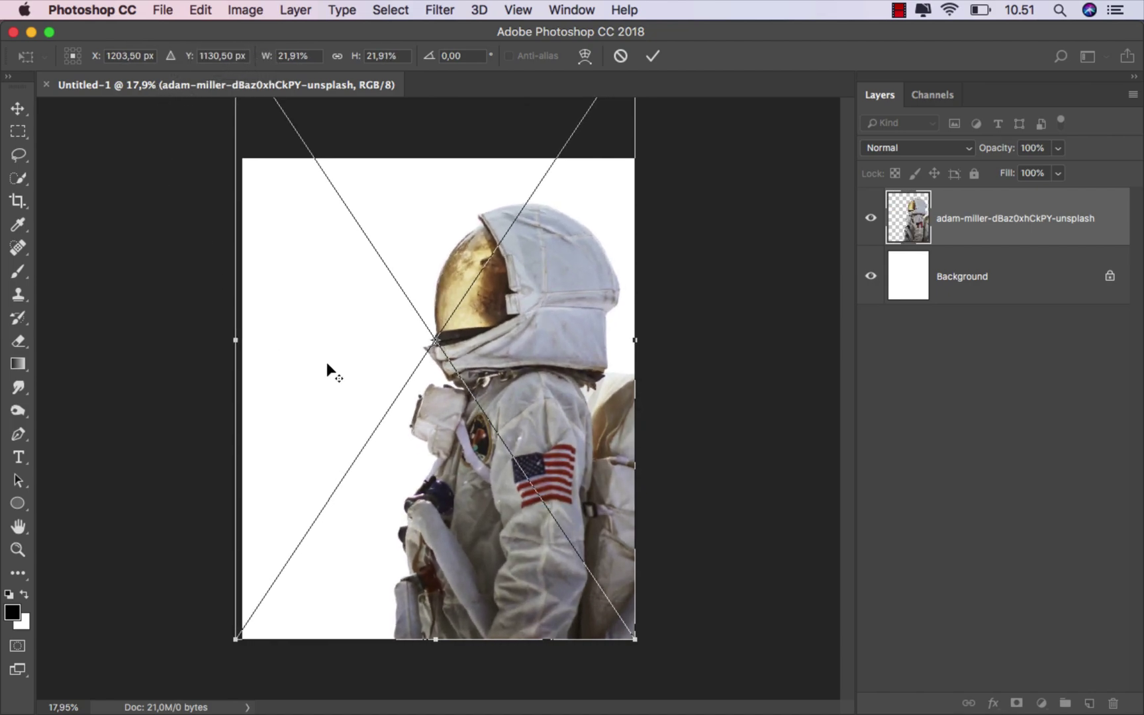
key("super+minus")
left_click_drag(251, 619, 236, 643)
key("super+minus")
key("super+minus")
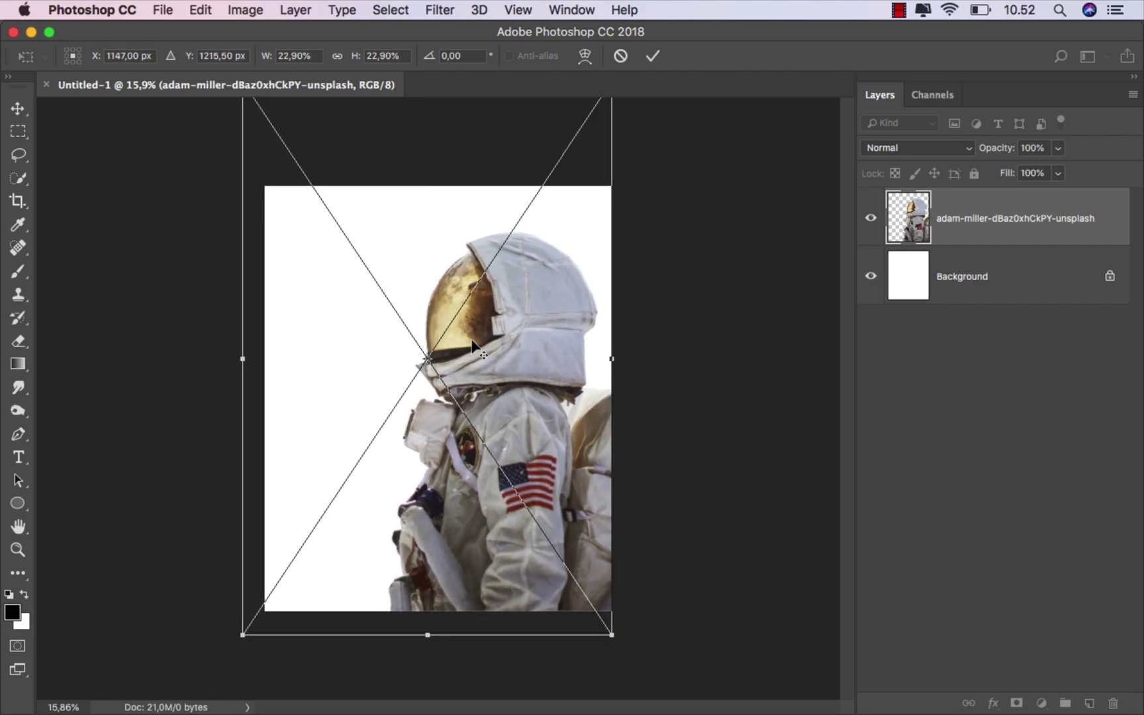
left_click_drag(556, 176, 562, 173)
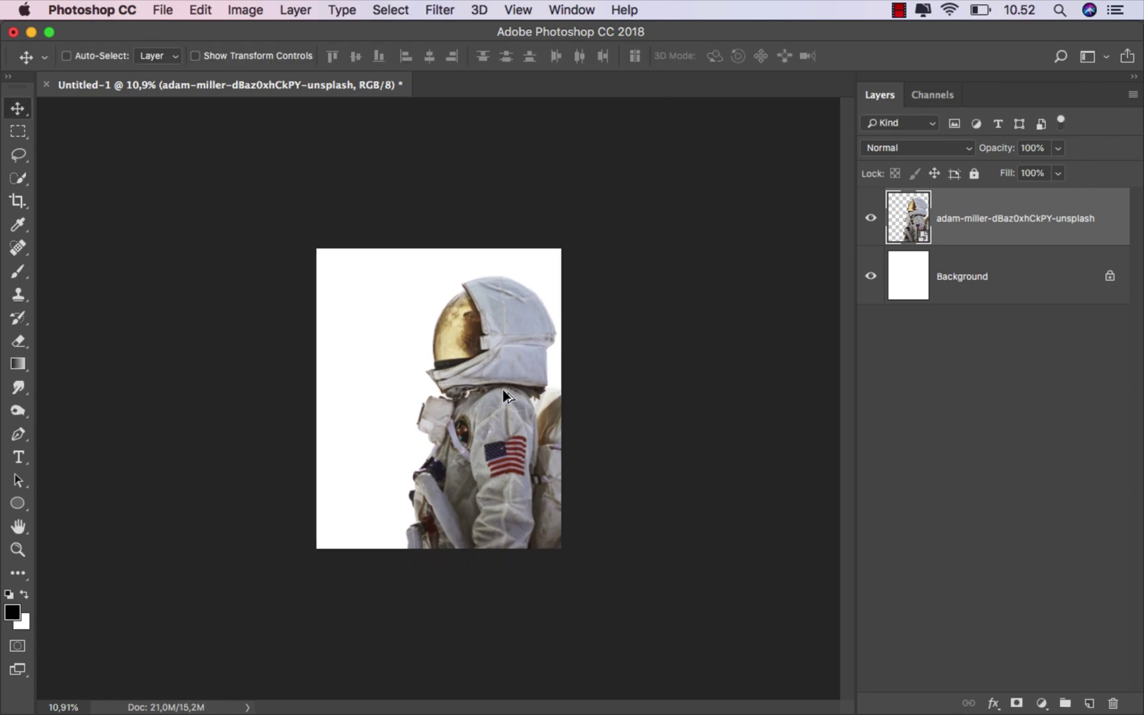
key("super+plus")
left_click_drag(506, 375, 502, 375)
key("super+plus")
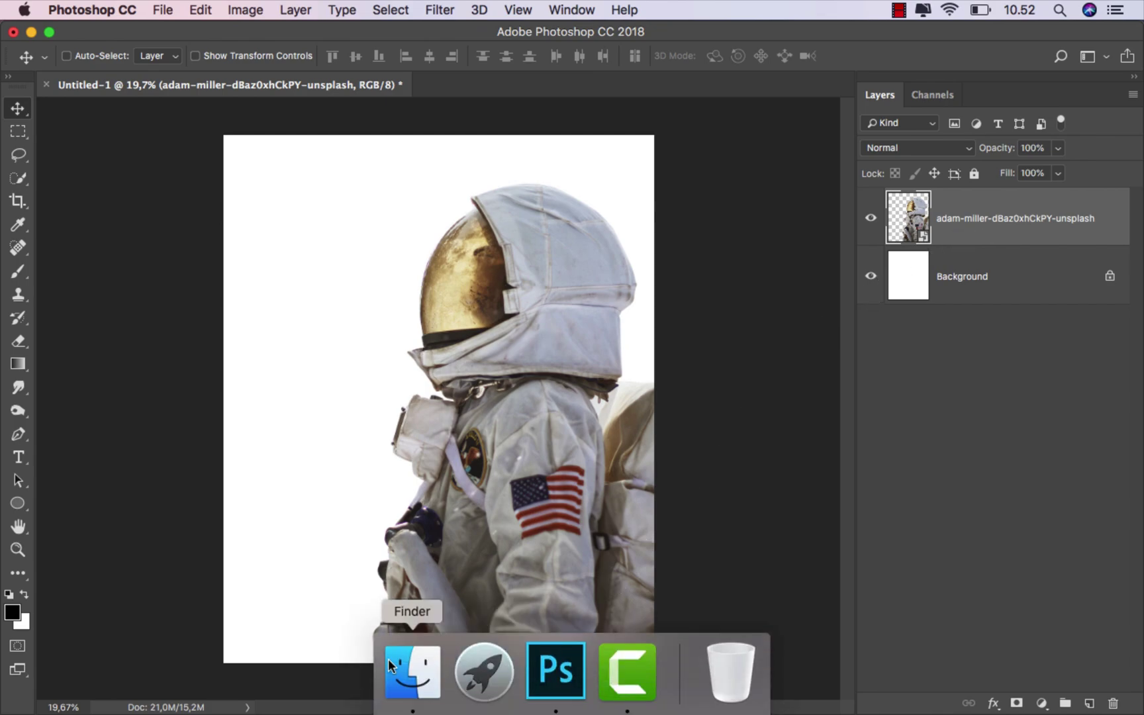
Step: Place butterfly (1).png from the image folder into the document, shifted left so the upper orange butterfly overlaps the helmet
left_click(408, 671)
left_click(480, 283)
left_click_drag(422, 131, 363, 281)
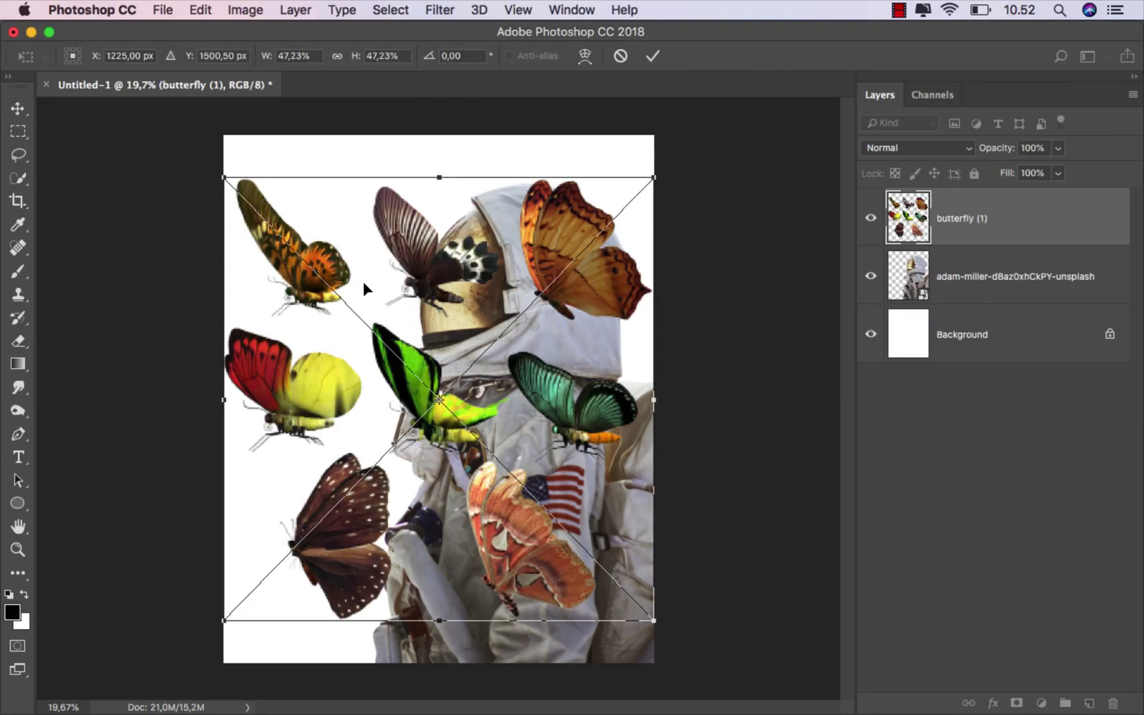
left_click_drag(489, 263, 397, 262)
left_click(659, 56)
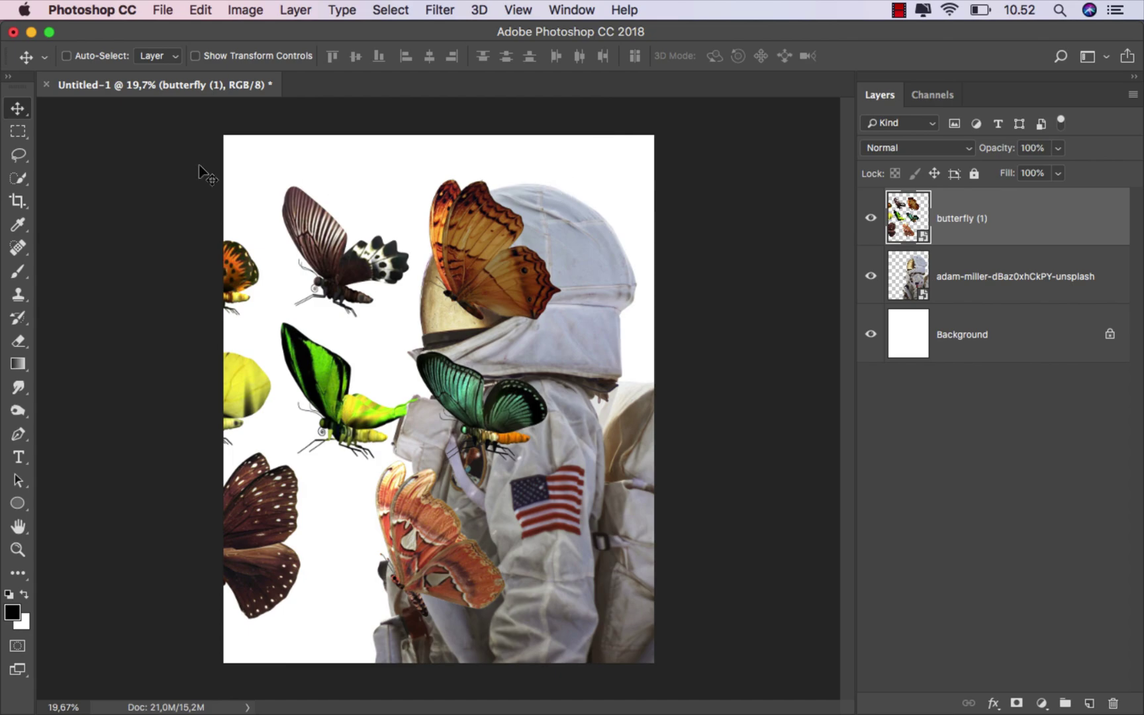
Step: Outline the orange butterfly over the helmet with the Lasso tool and mask out all the other butterflies
left_click(21, 156)
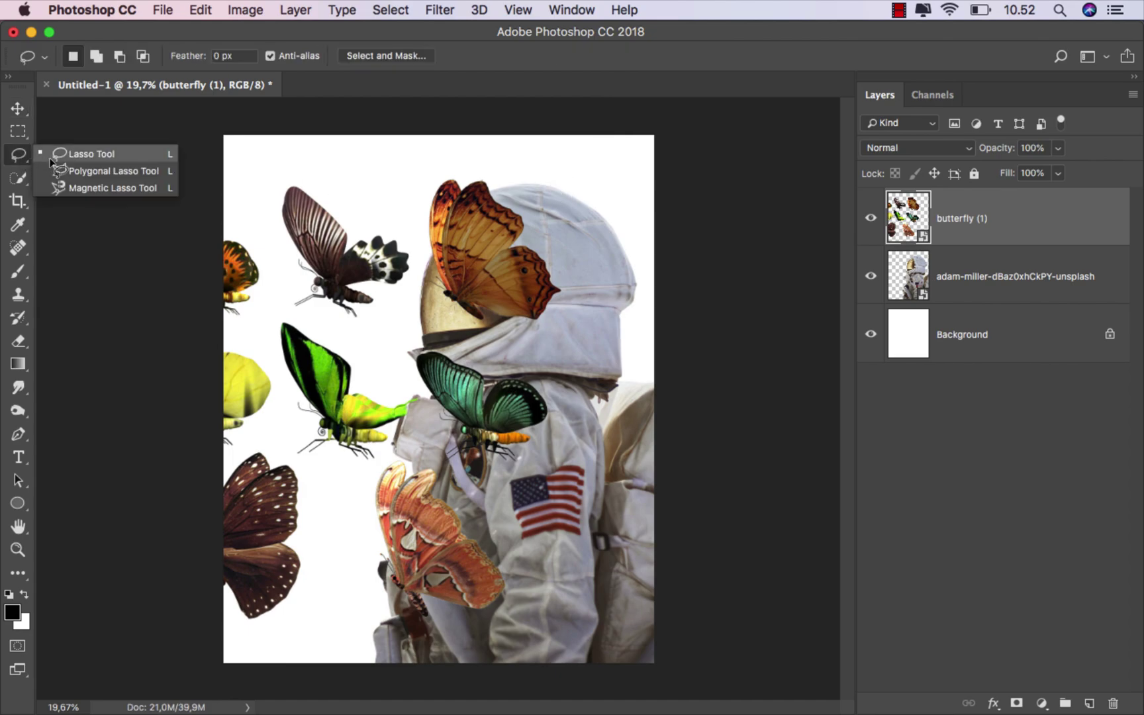
left_click(59, 160)
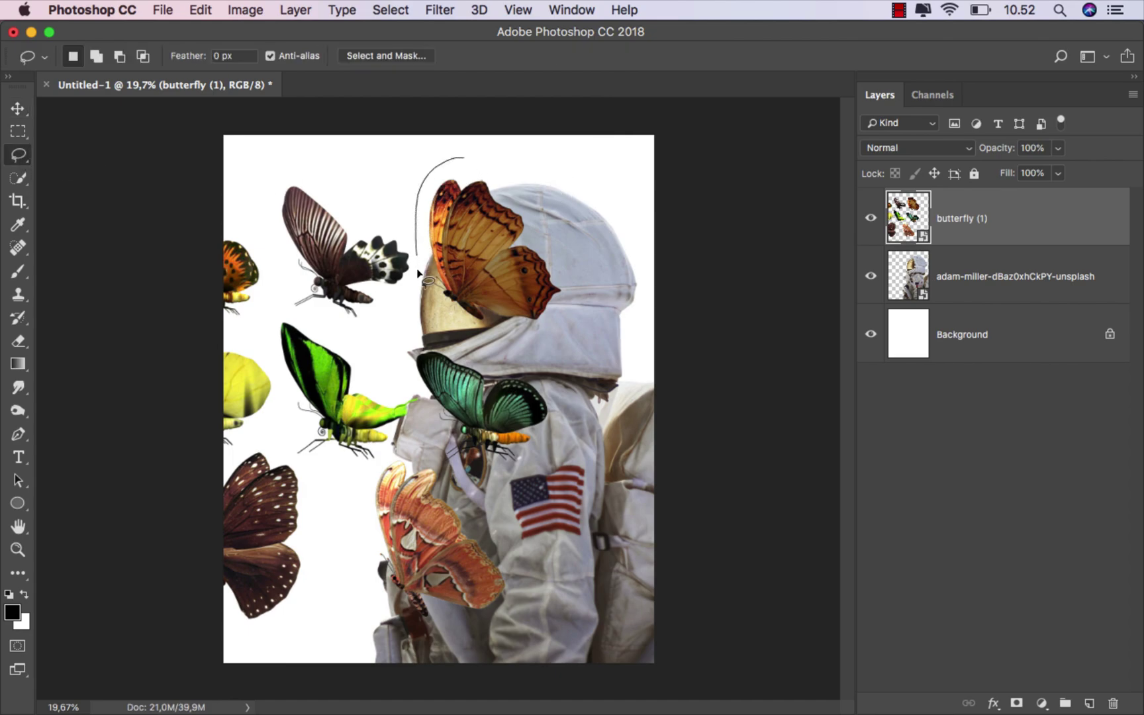
left_click_drag(493, 170, 467, 158)
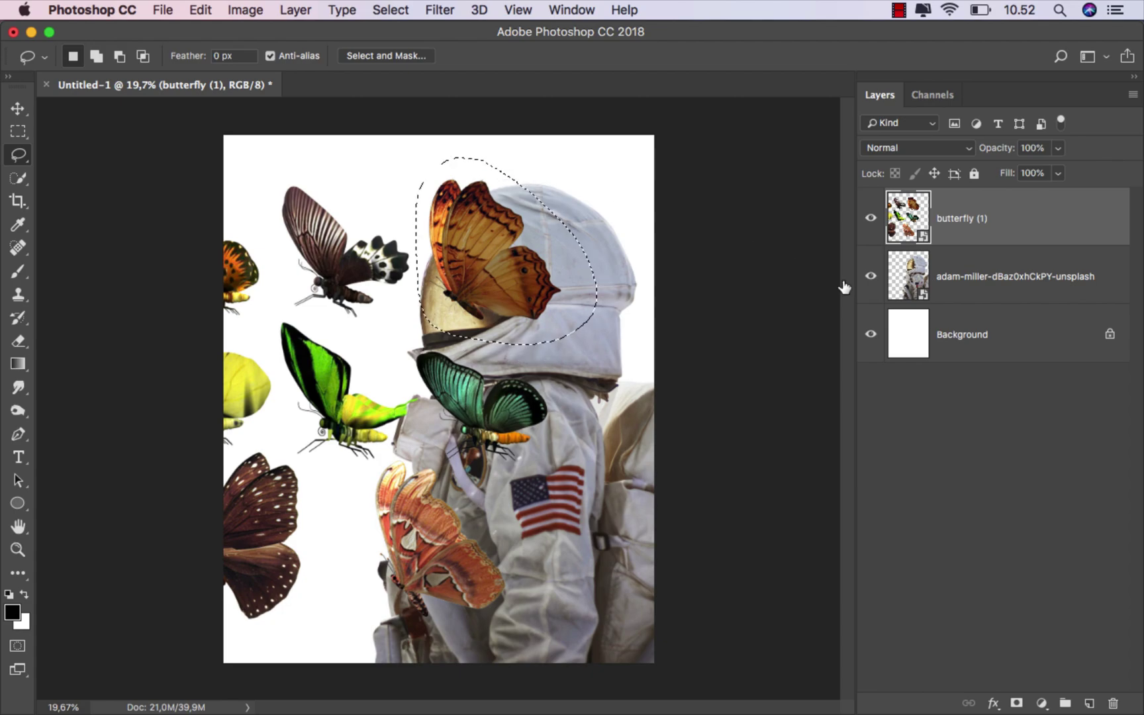
left_click(1016, 703)
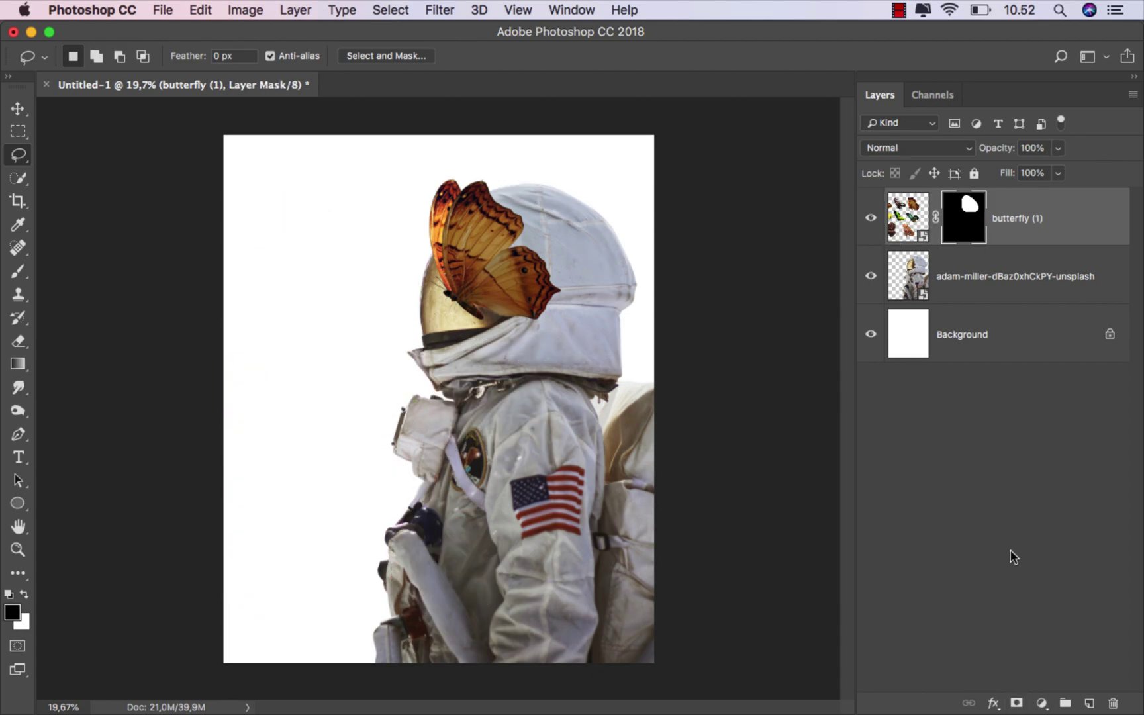
Step: Rasterize the butterfly layer and apply its layer mask permanently
right_click(1008, 223)
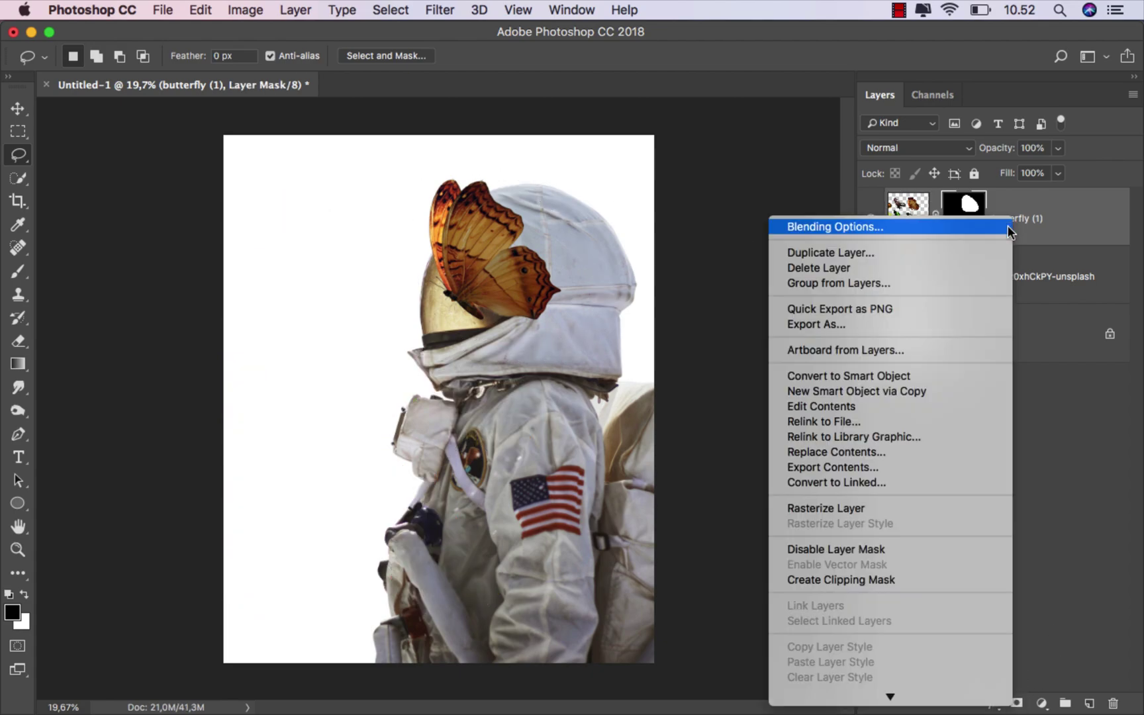
left_click(854, 513)
right_click(964, 224)
left_click(943, 274)
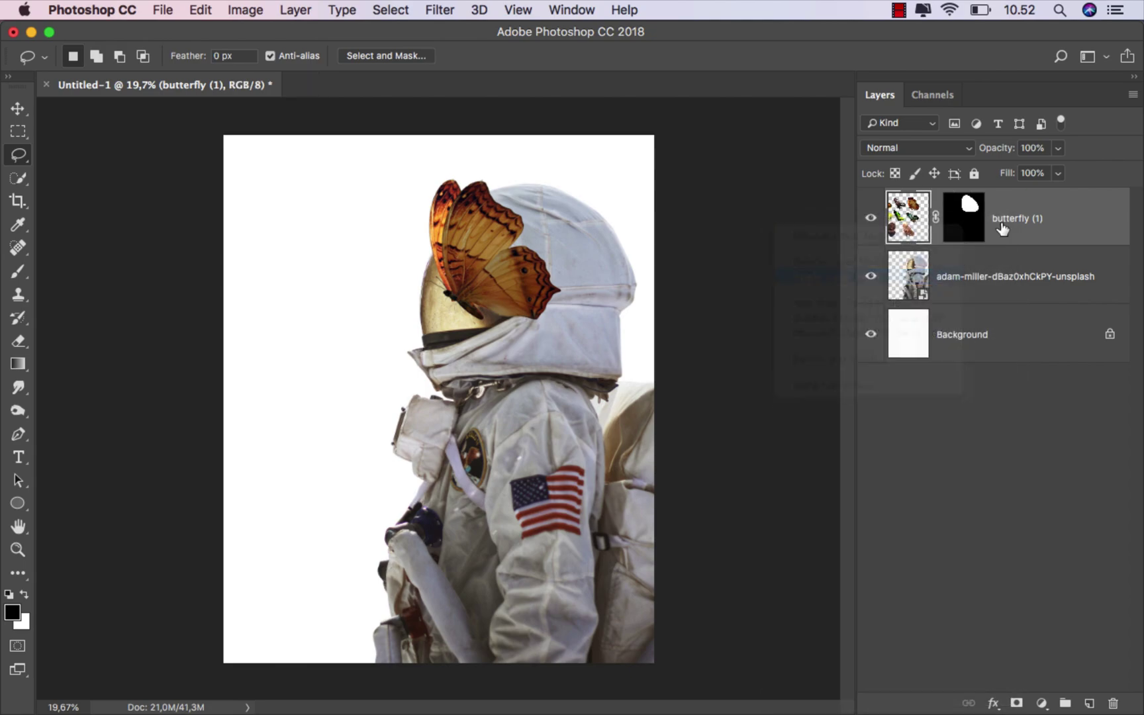
Step: Flip the butterfly horizontally, shrink it to about 49%, rotate it about -9°, and position it just in front of the astronaut's visor
key("super+t")
right_click(533, 233)
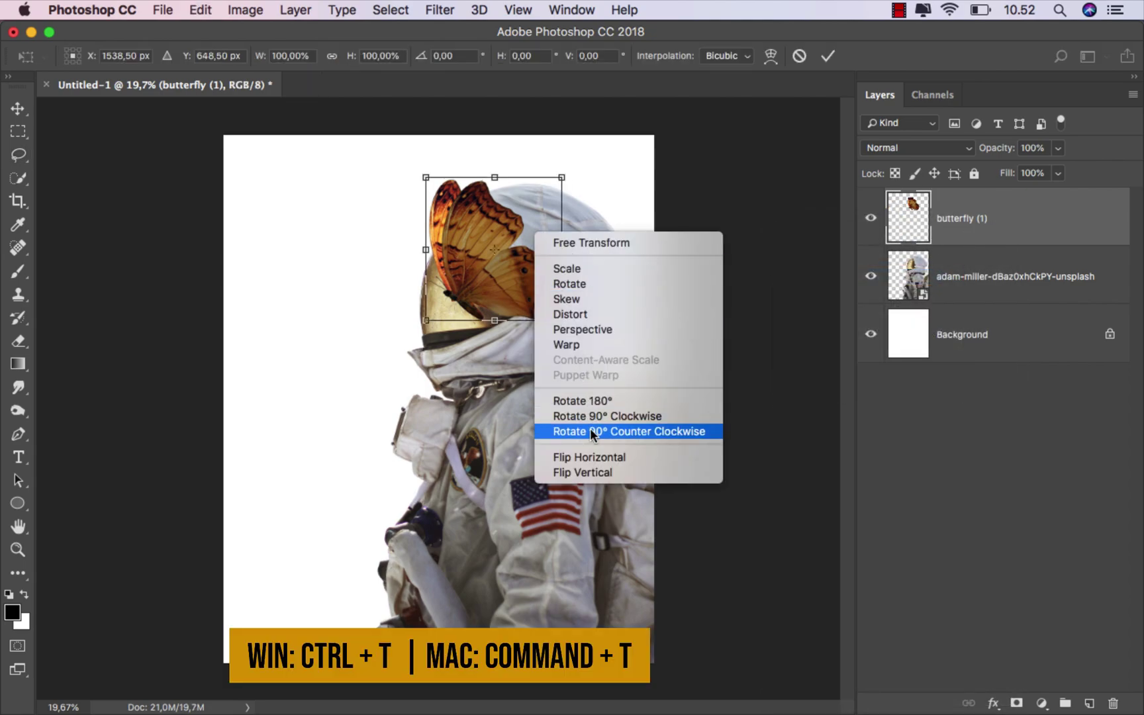
left_click(590, 456)
left_click_drag(516, 240, 368, 246)
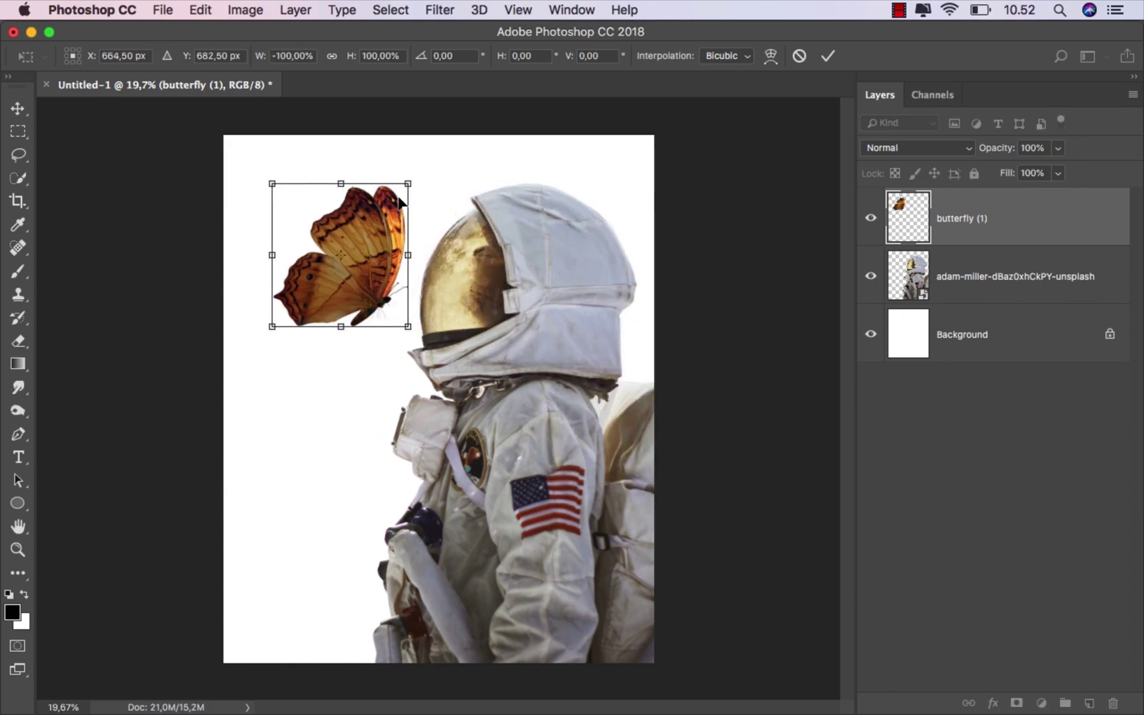
left_click_drag(405, 181, 437, 258)
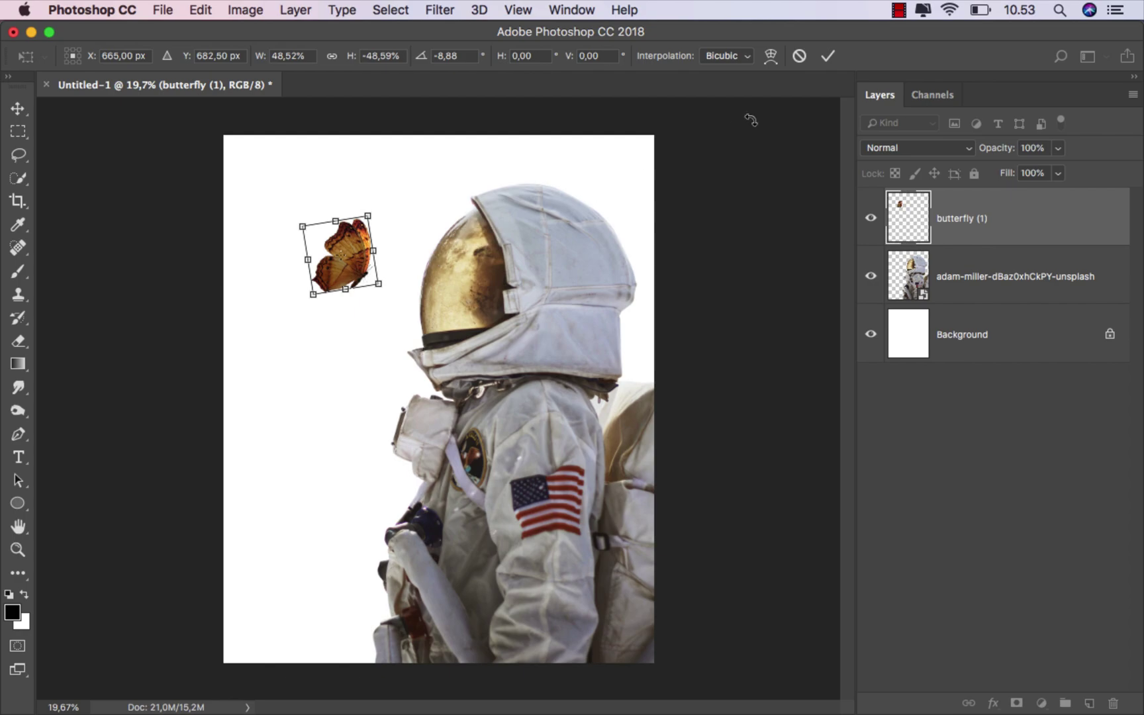
left_click(828, 58)
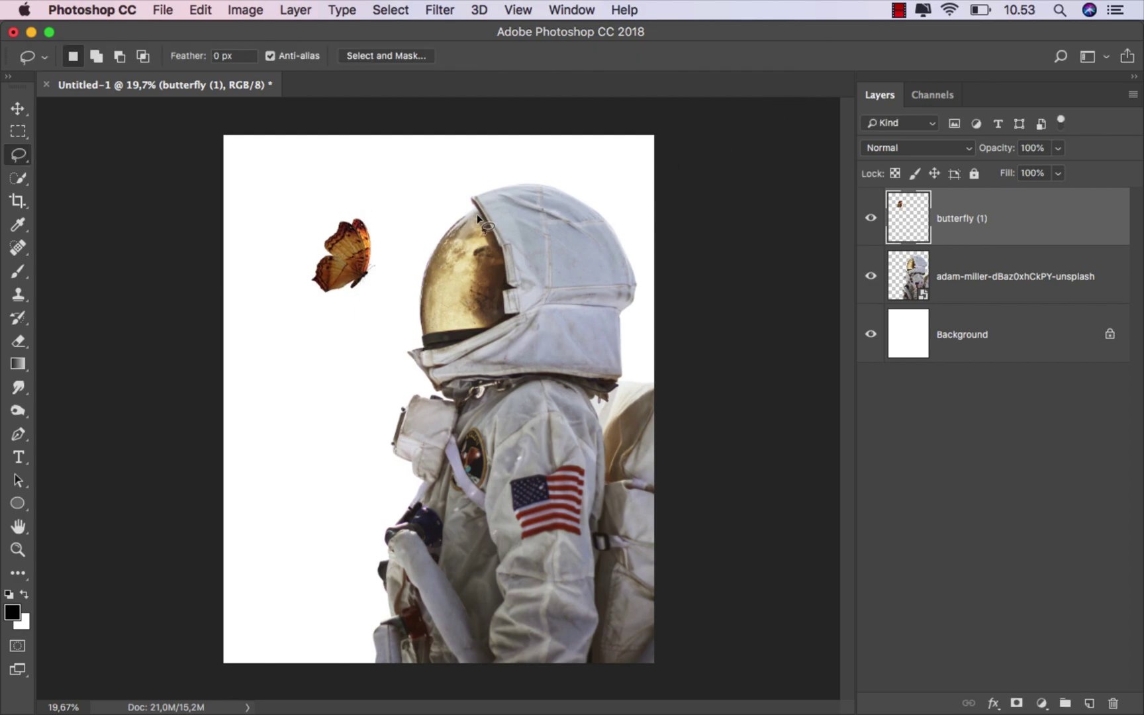
left_click(16, 113)
left_click_drag(334, 254, 349, 244)
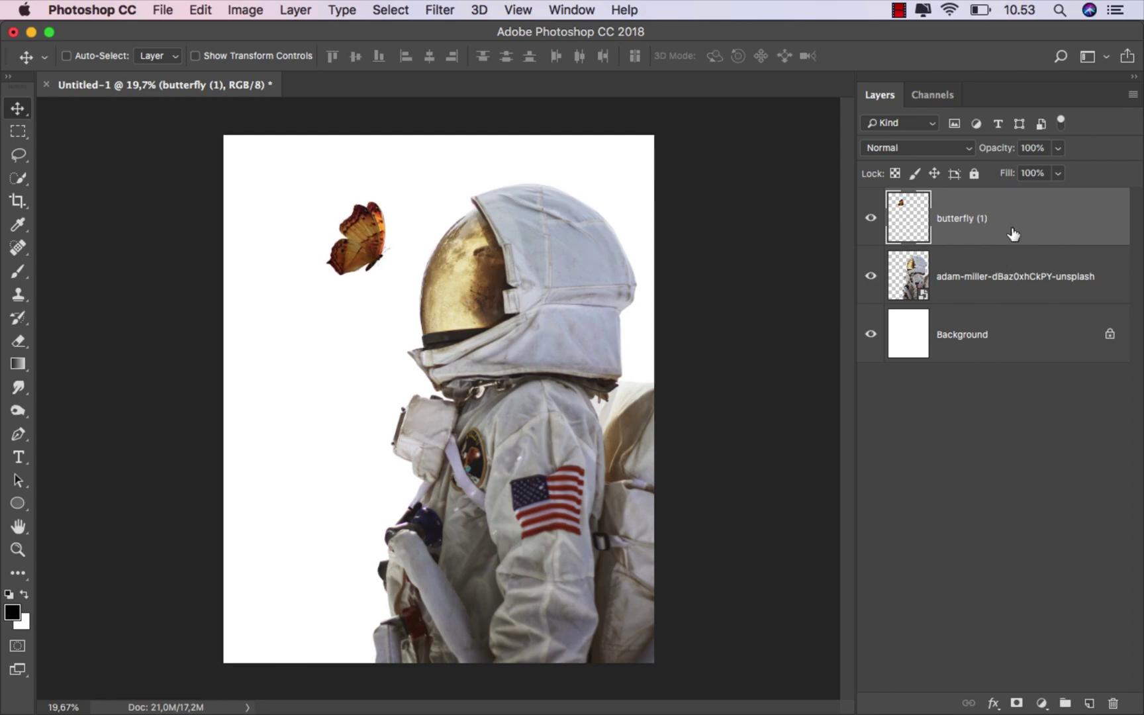
Step: Place the celestial background image into the document and move its layer directly beneath the astronaut layer
mouse_move(480, 686)
left_click(414, 685)
left_click(506, 192)
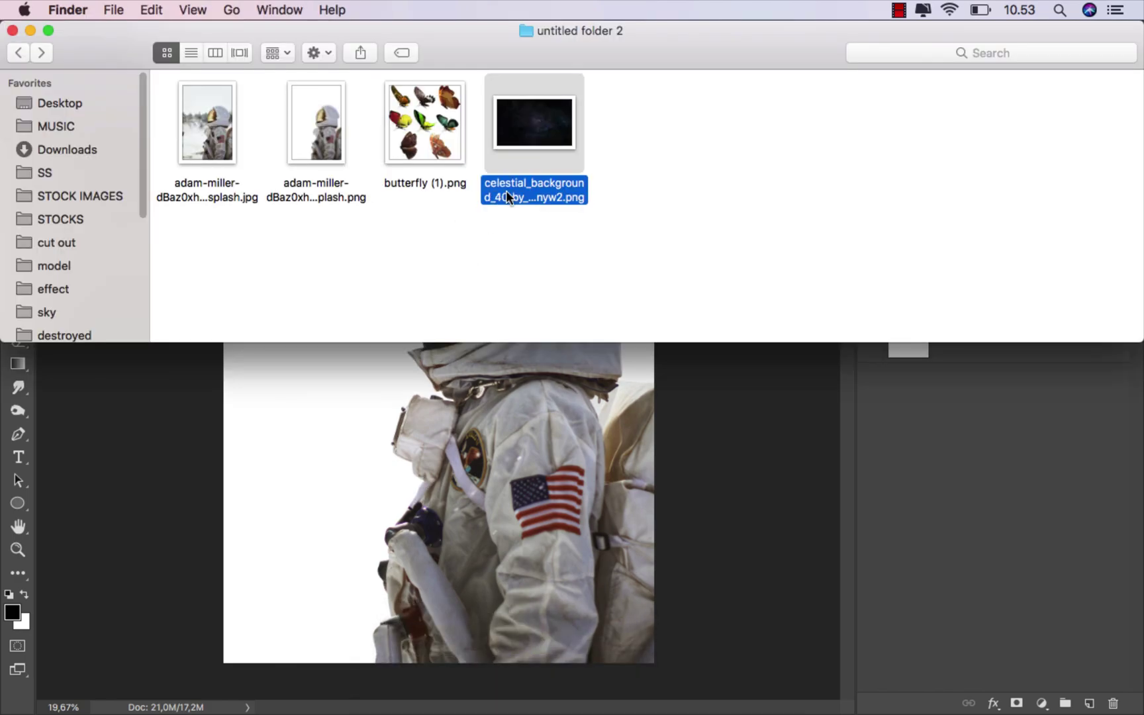
left_click_drag(534, 129, 467, 318)
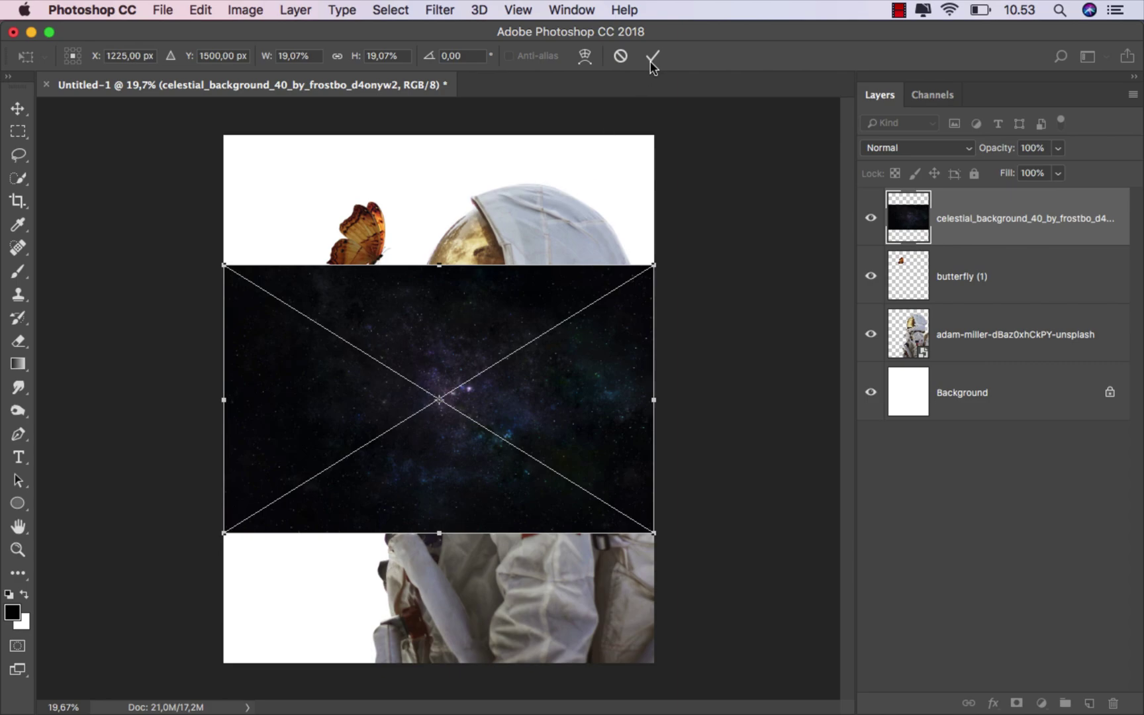
left_click(652, 57)
left_click_drag(953, 235, 956, 355)
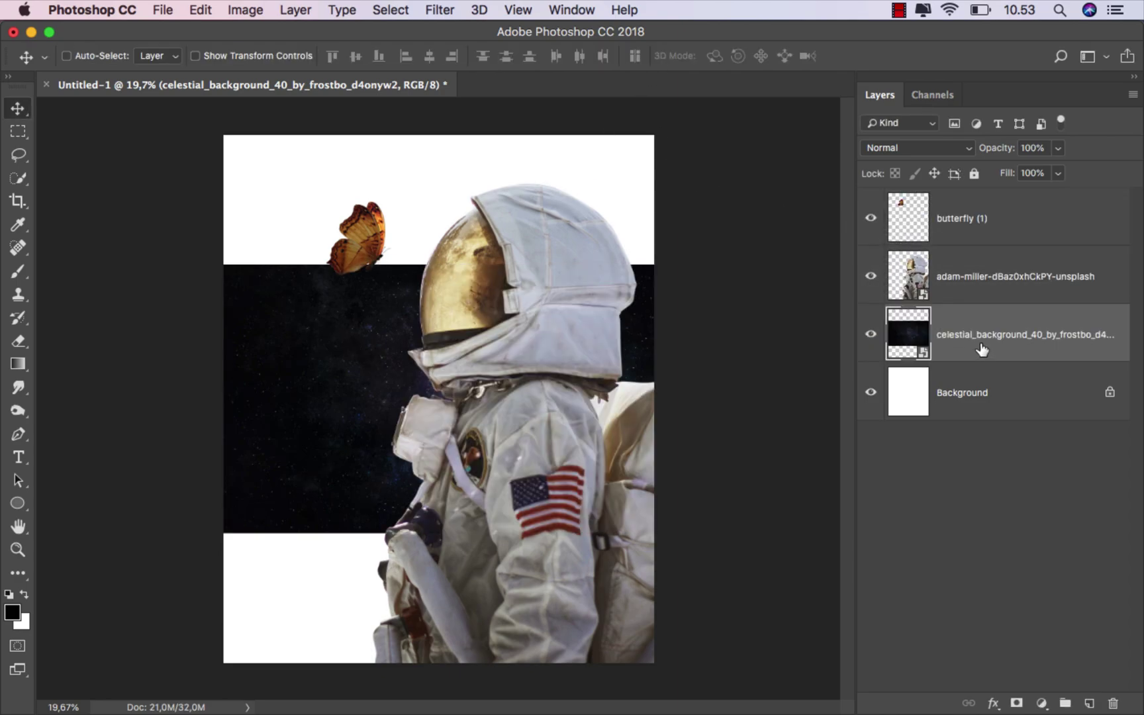
Step: Scale the celestial image to about 38% to cover the canvas and shift it left, bringing its nebula in front of the astronaut
key("super+t")
key("super+minus")
key("super+minus")
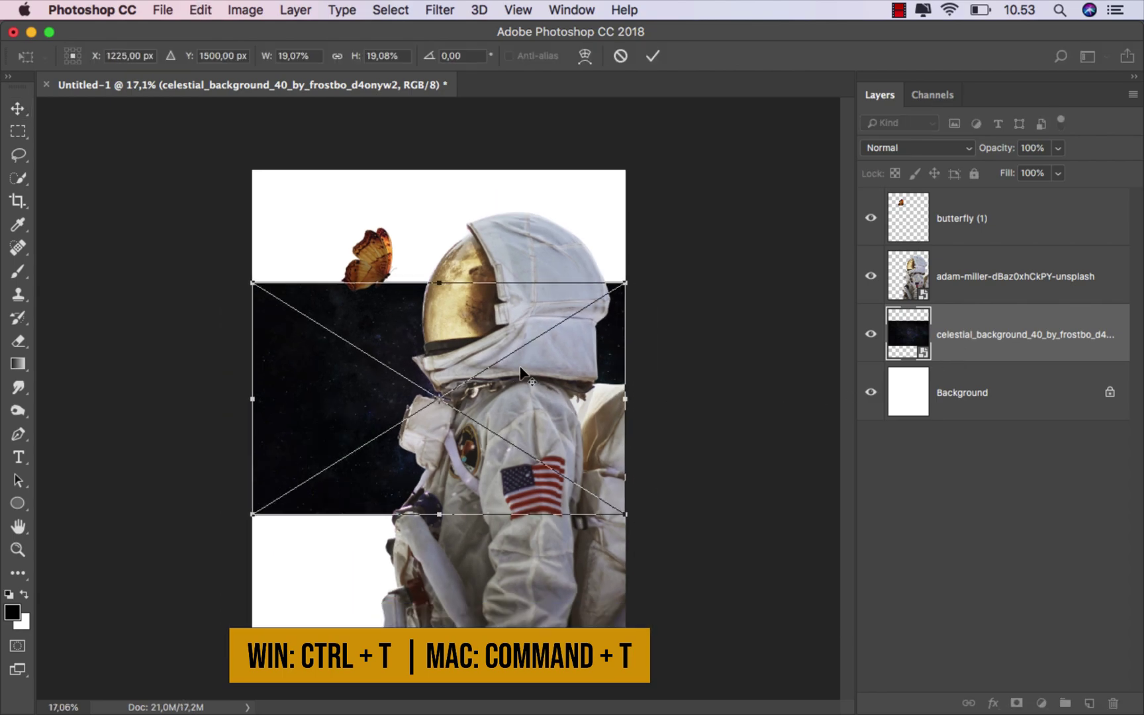
left_click_drag(589, 306, 709, 153)
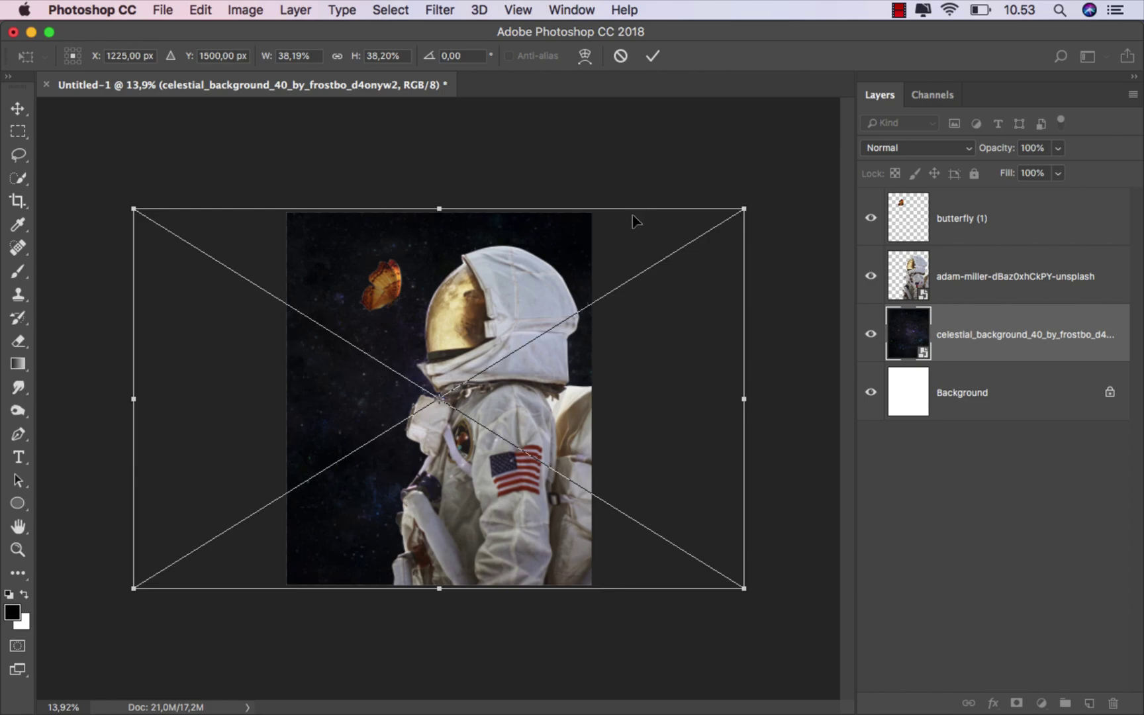
left_click_drag(510, 257, 445, 263)
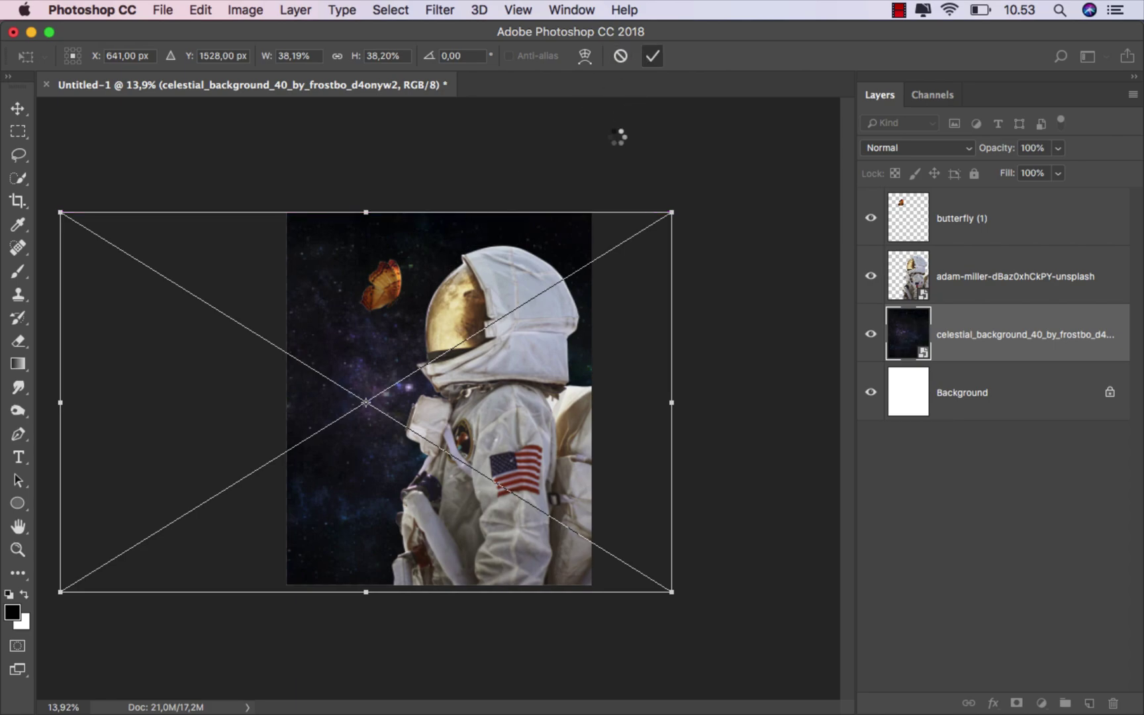
key("Return")
scroll(441, 331, "up", 3)
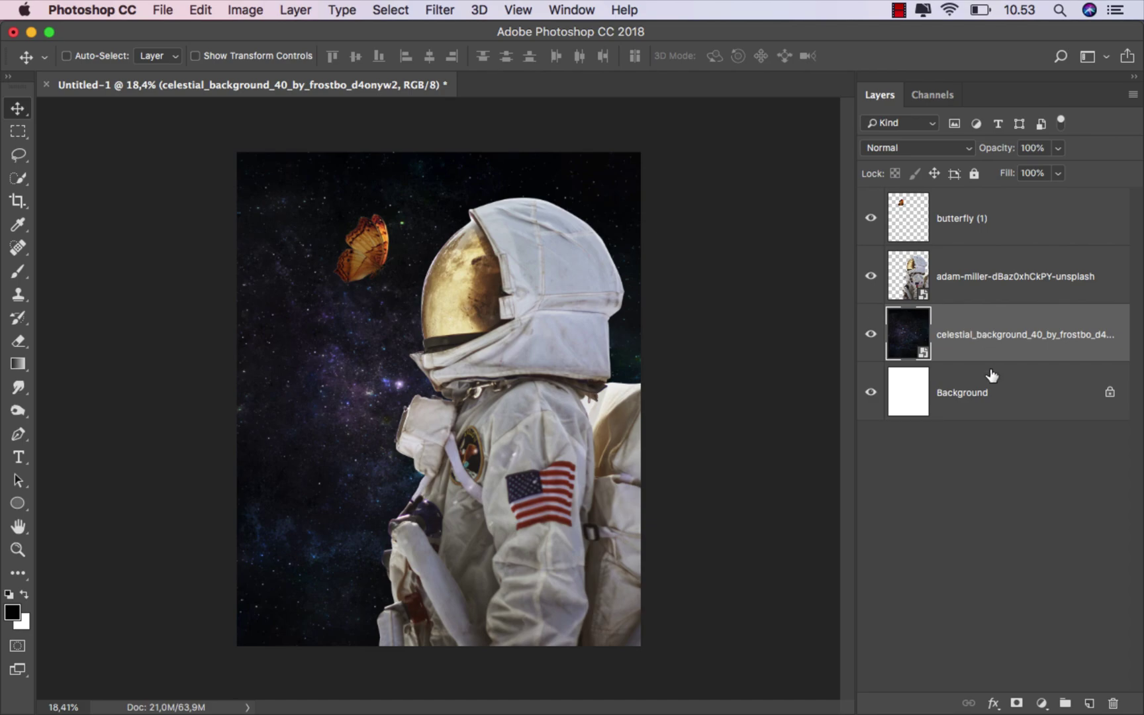
Step: Add a black Solid Color fill layer directly above the white Background layer
left_click(1006, 411)
left_click(1038, 703)
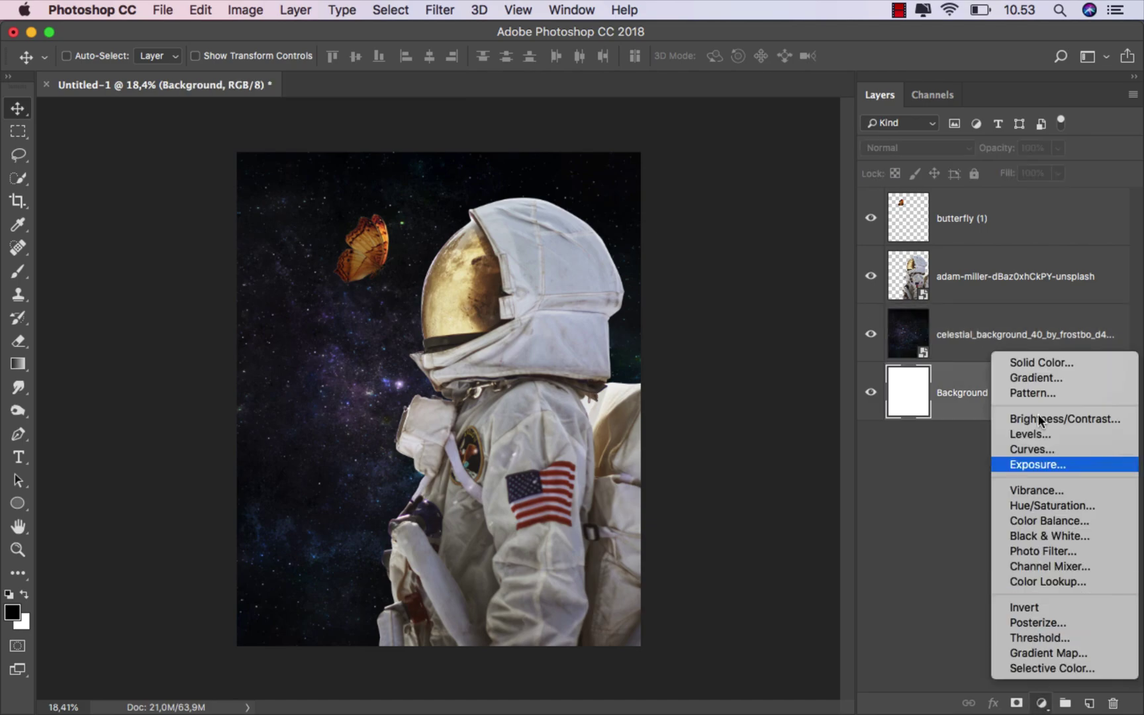
left_click(1059, 357)
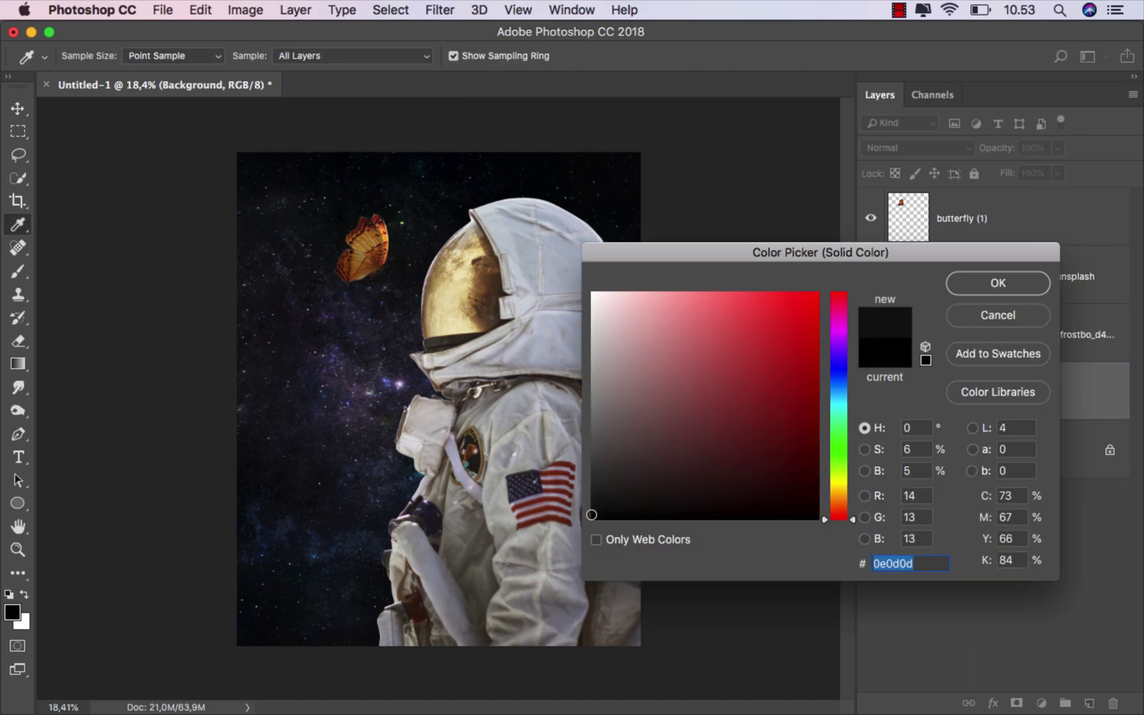
left_click(986, 291)
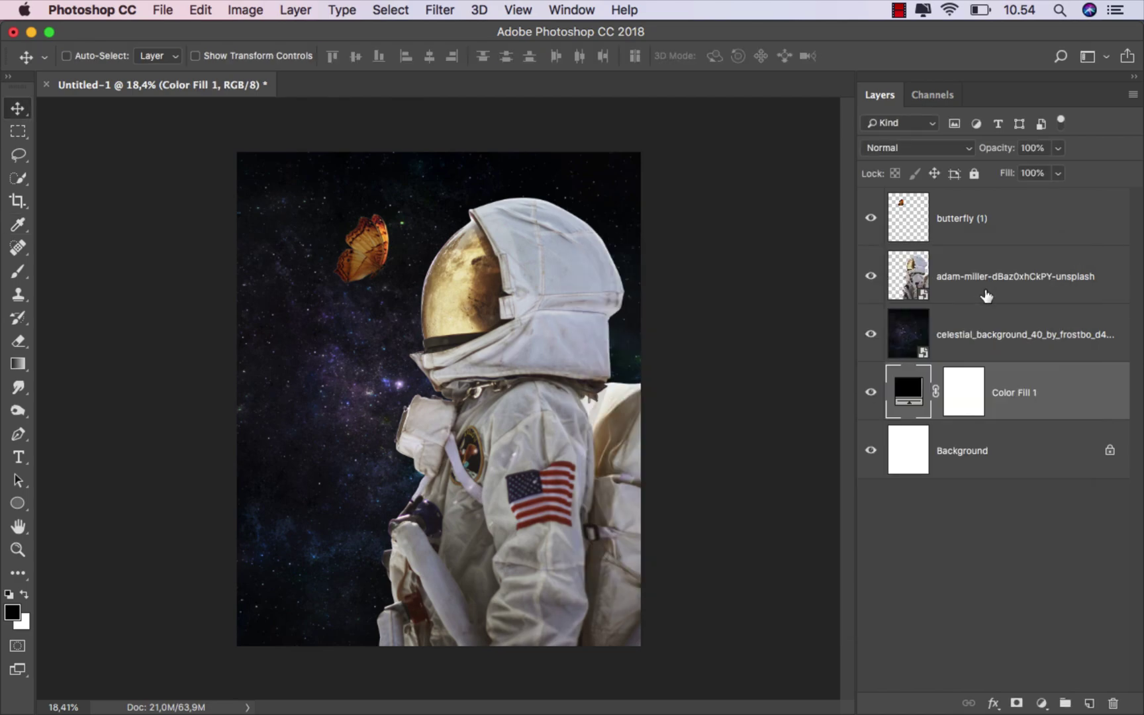
Step: Reduce the celestial layer's fill to 62% and toggle its visibility off and on to compare
left_click(989, 335)
left_click(1058, 174)
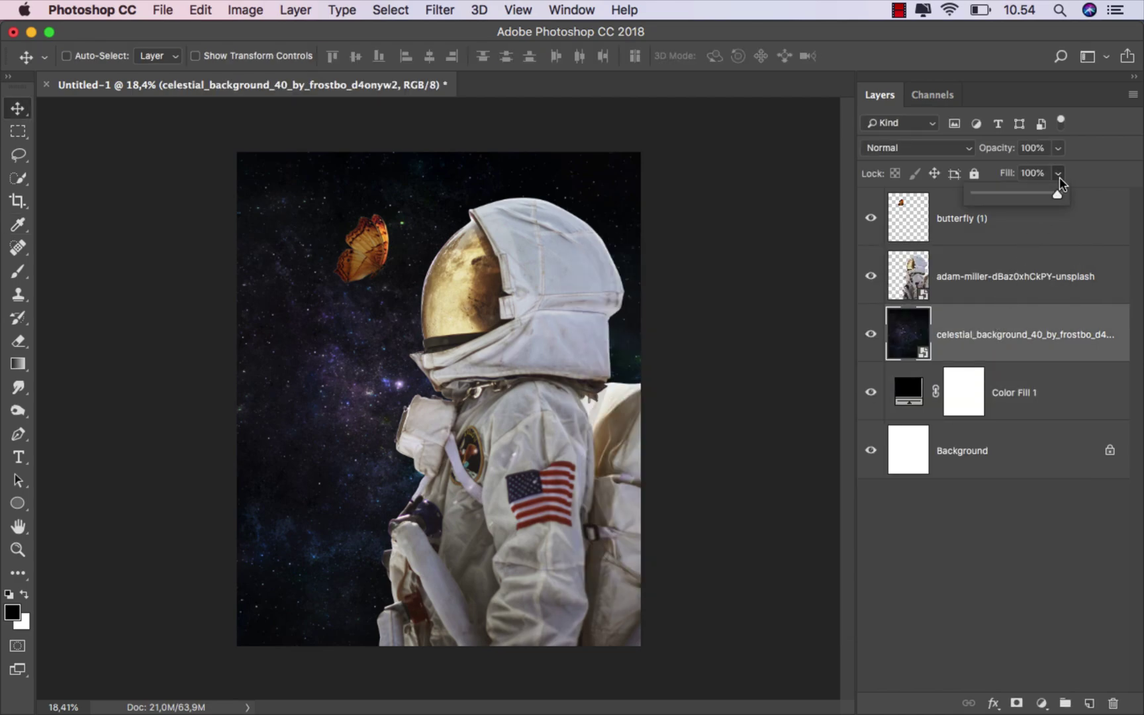
left_click_drag(1036, 193, 1033, 195)
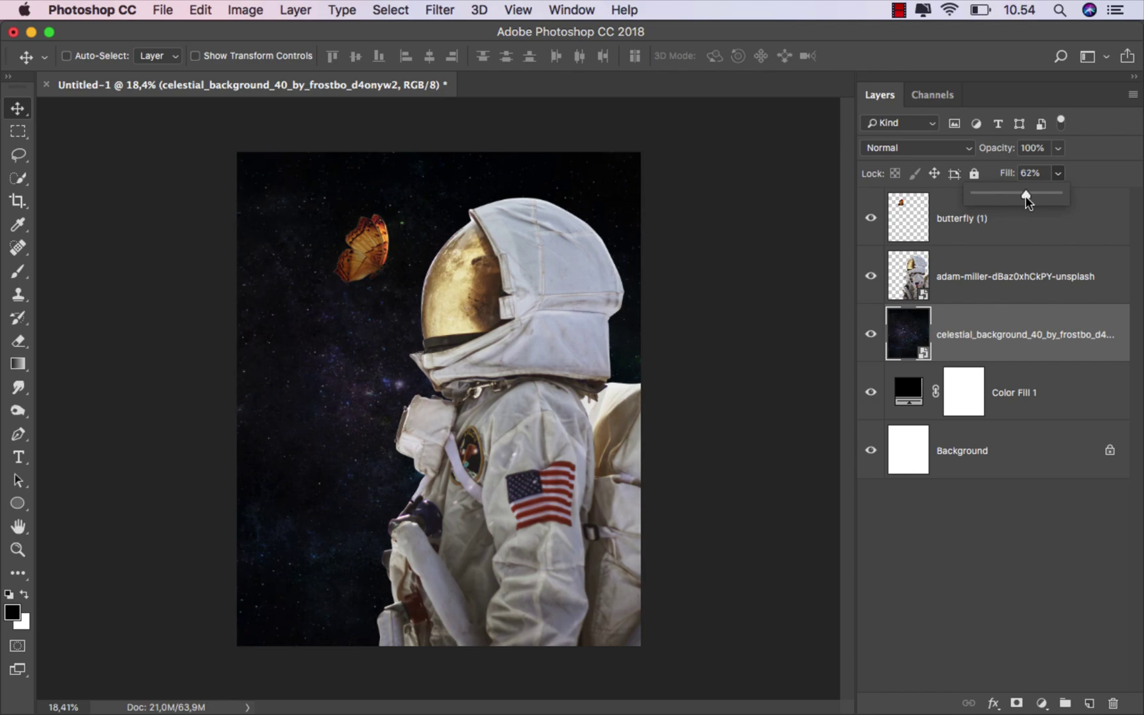
left_click(906, 335)
left_click(871, 334)
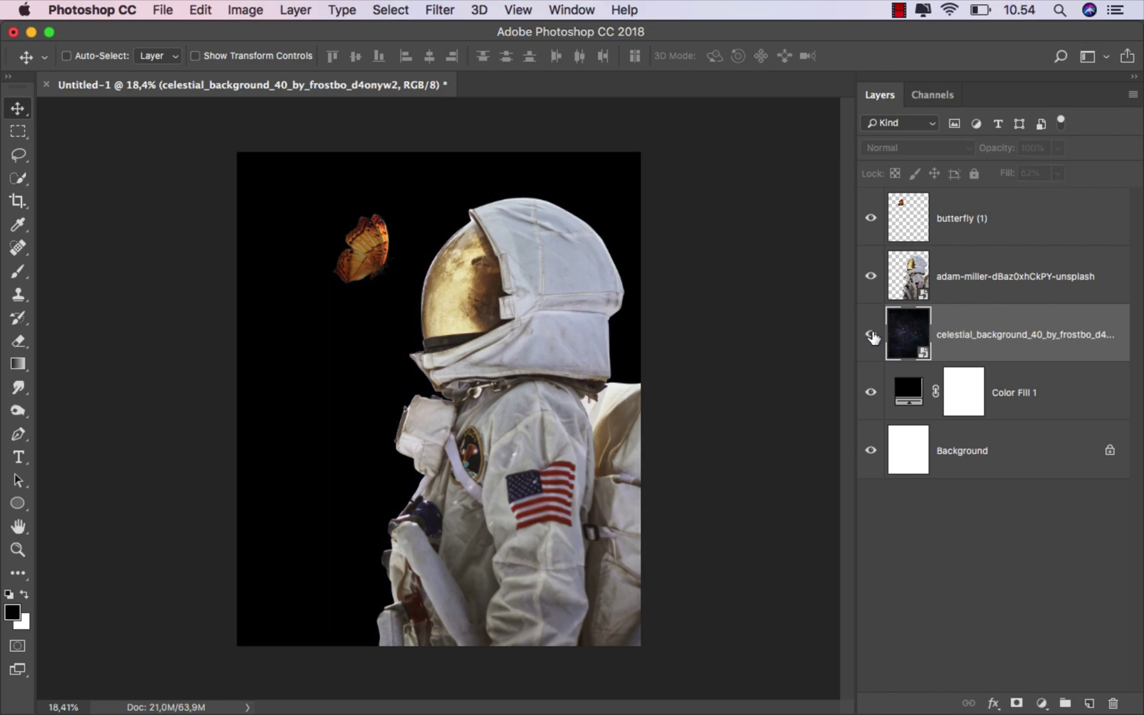
left_click(870, 334)
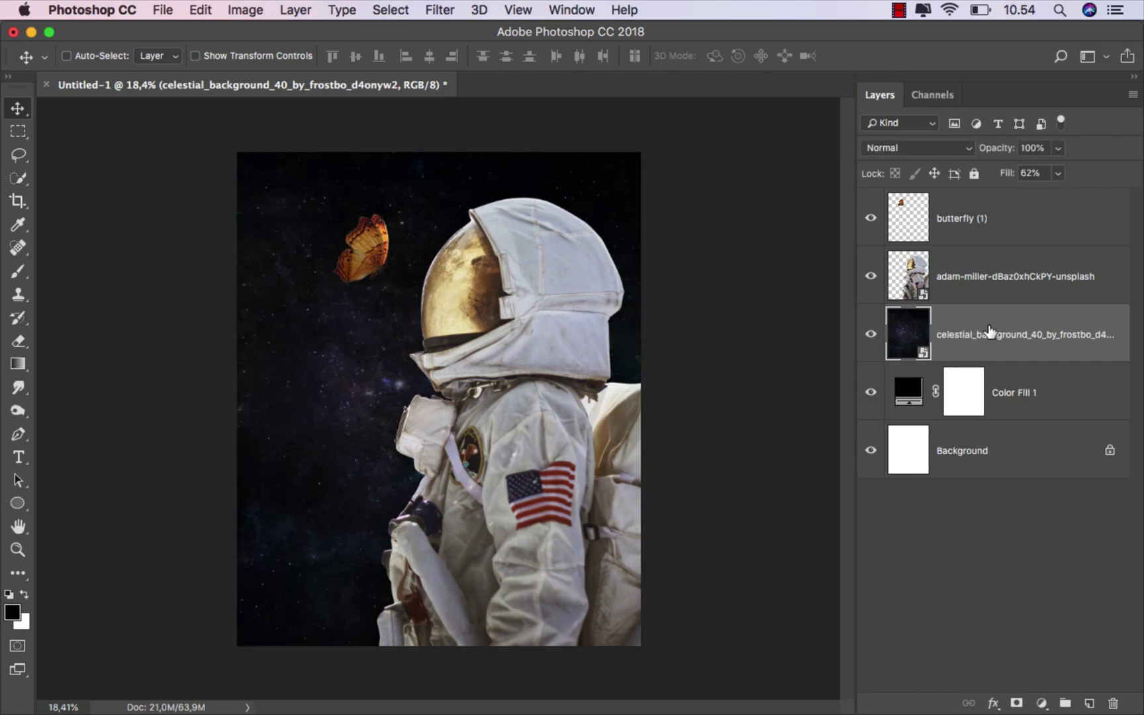
Step: Add a Hue/Saturation adjustment clipped to the celestial layer and enable Colorize
left_click(1041, 703)
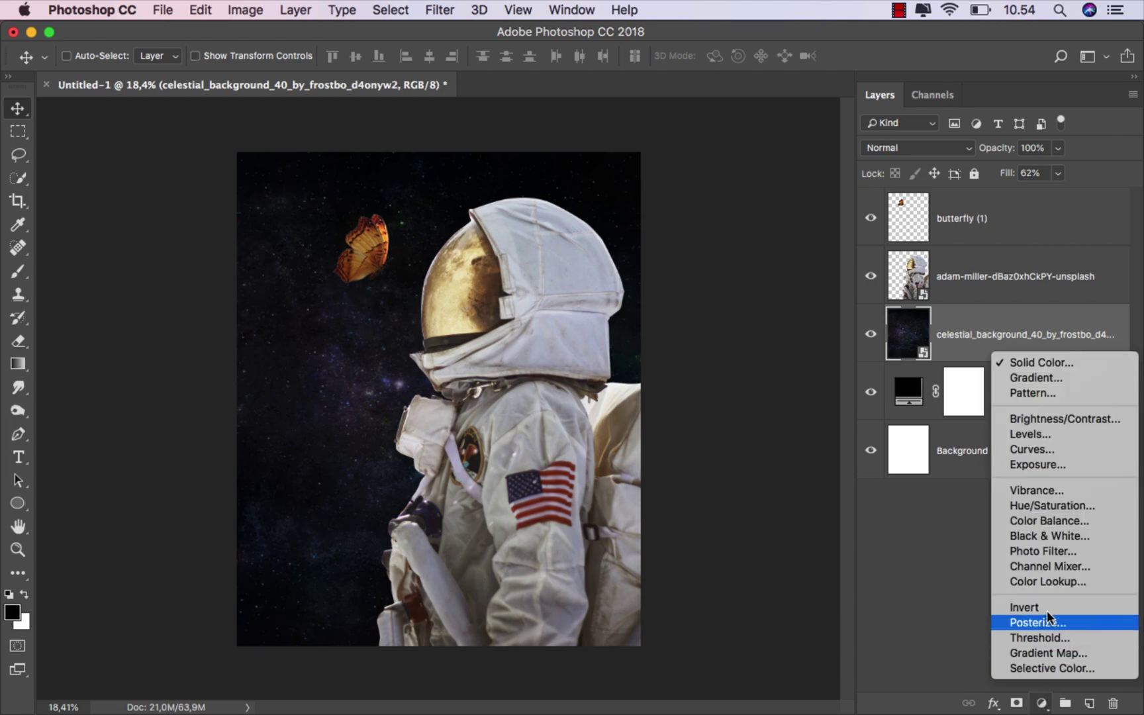
left_click(1052, 507)
left_click(721, 661)
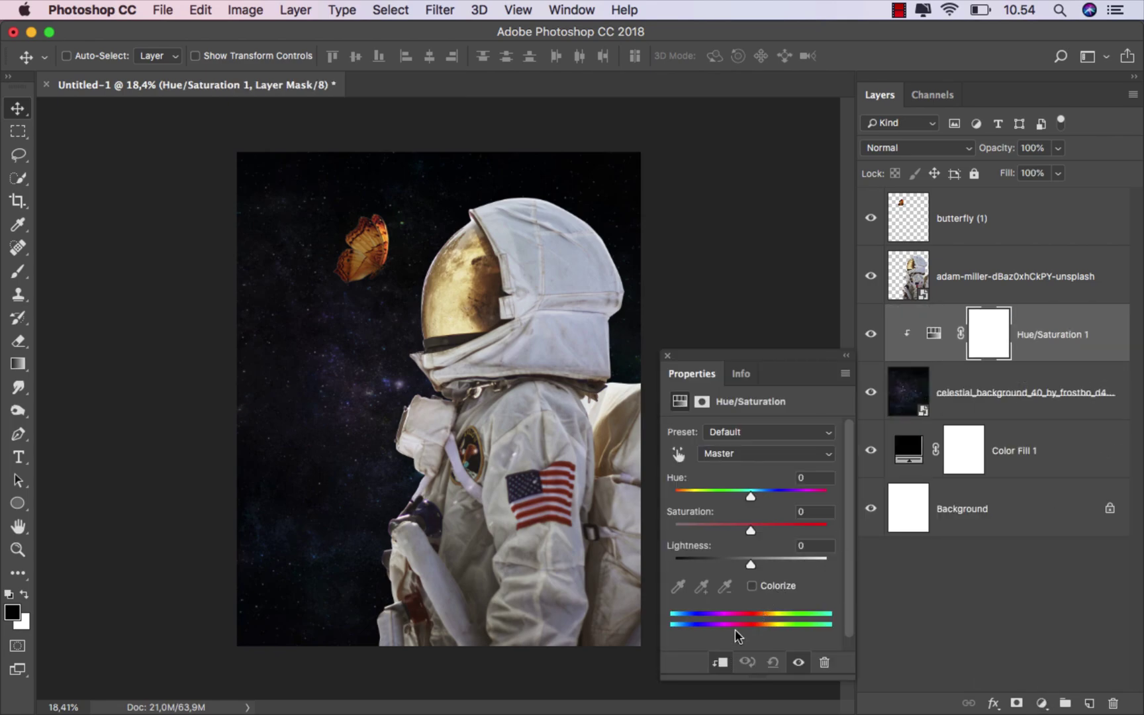
left_click(752, 586)
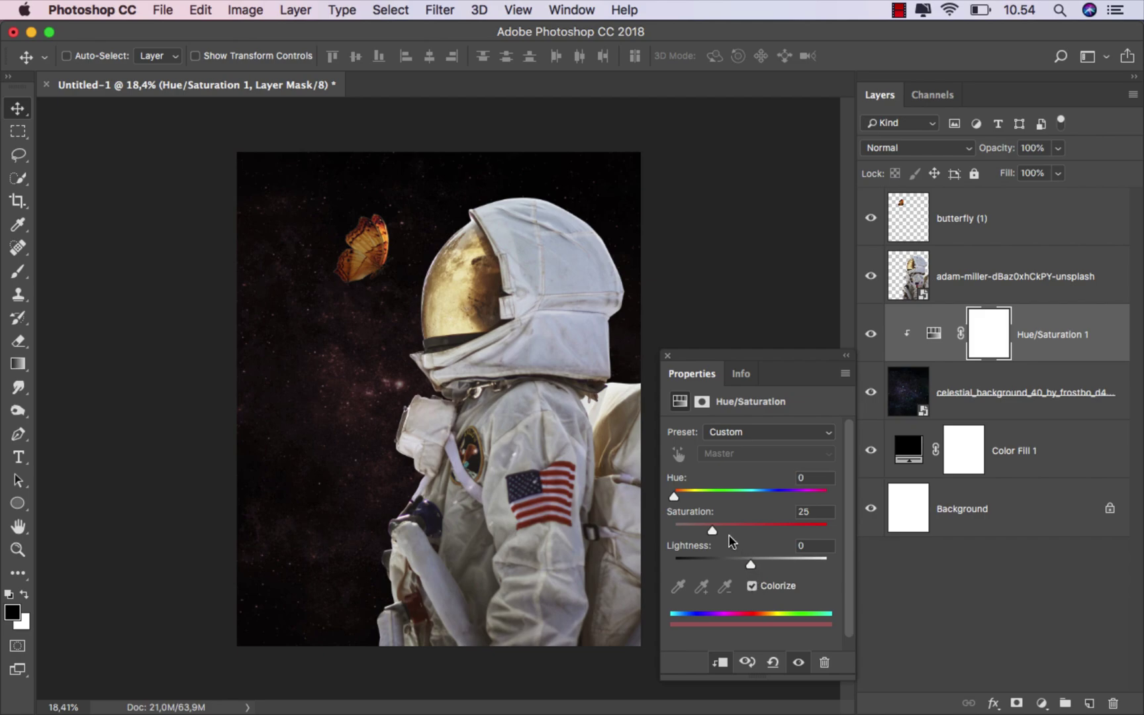
Step: Set the starry background's Hue/Saturation adjustment to saturation 100 and shift its hue to a golden yellow
left_click_drag(708, 527, 839, 512)
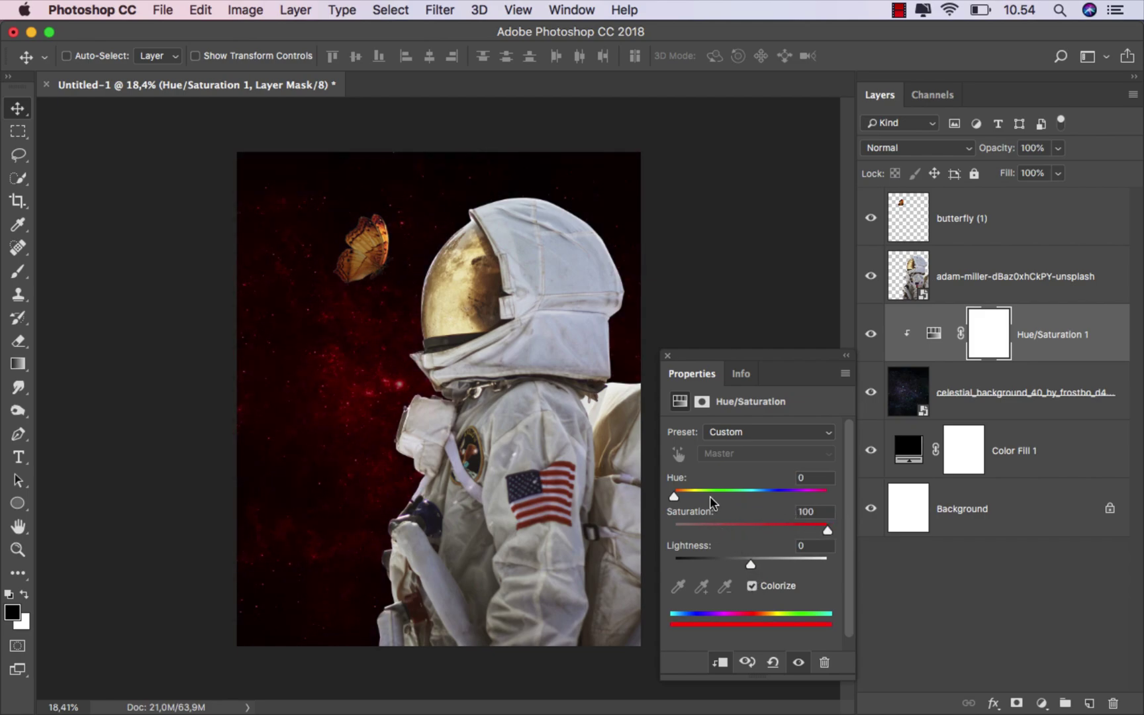
left_click_drag(677, 493, 692, 494)
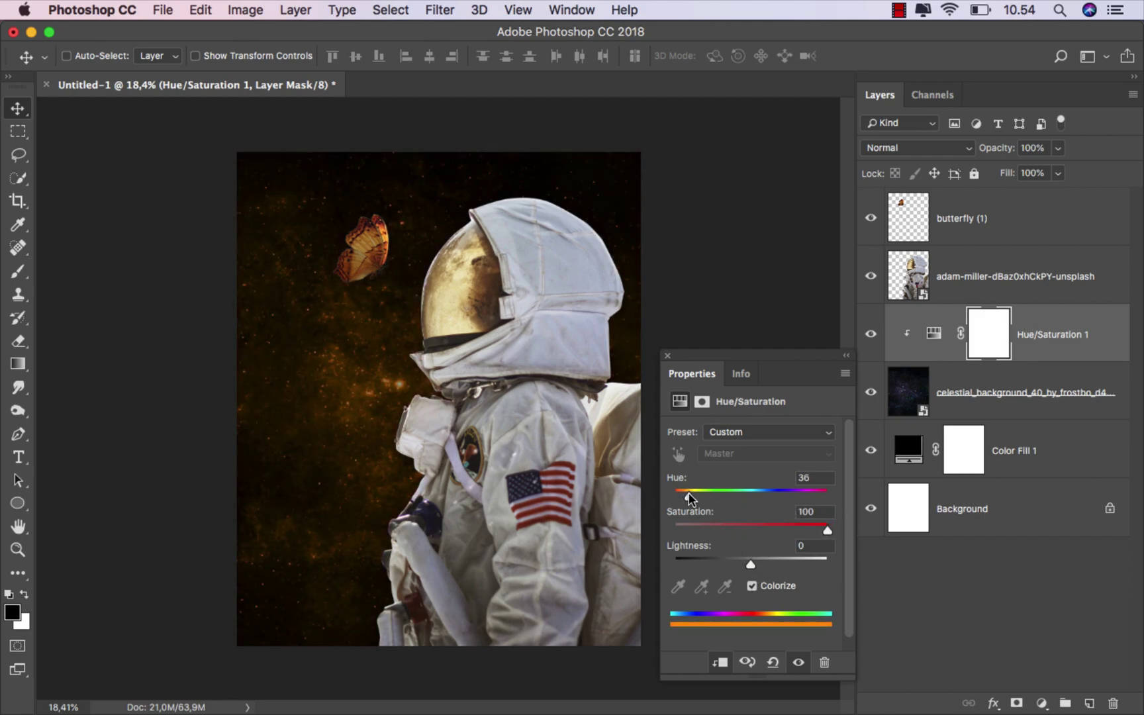
left_click(666, 355)
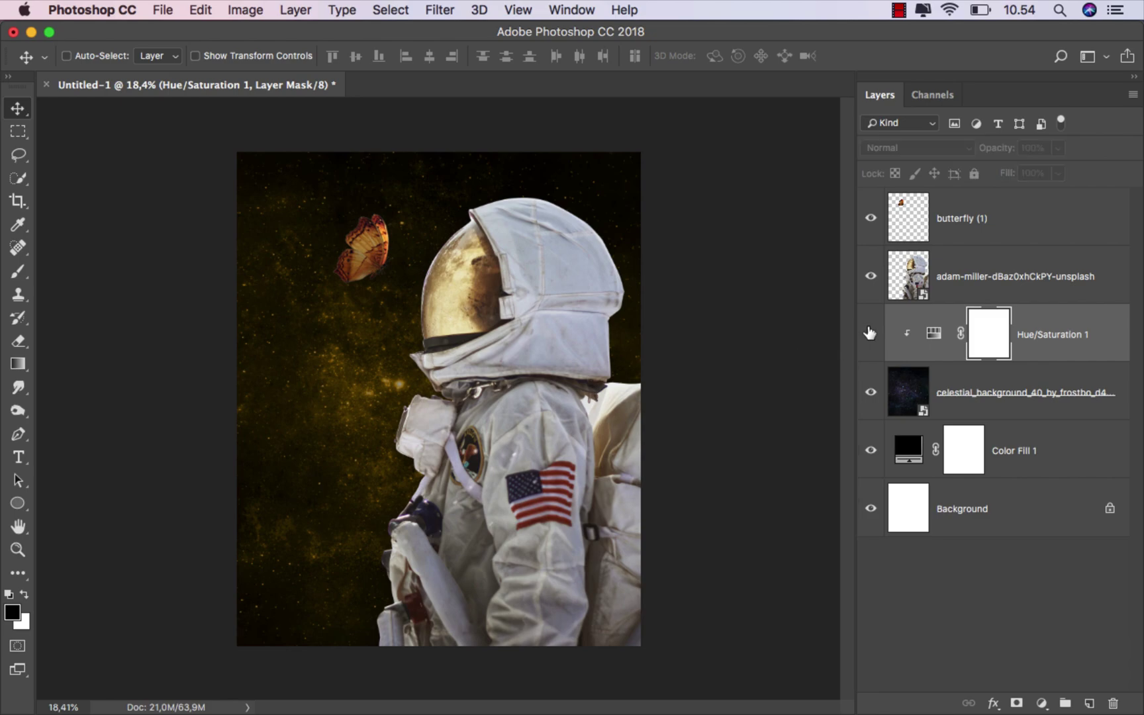
left_click(1048, 340)
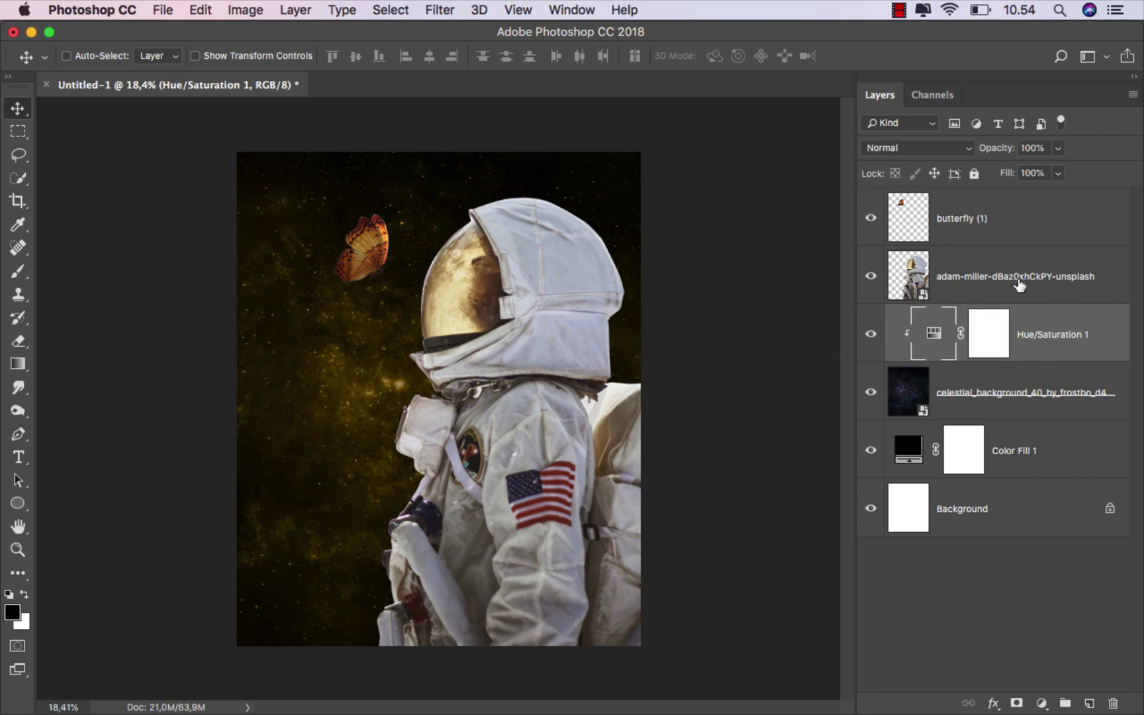
Step: Add an Exposure adjustment above the astronaut layer and clip it to the astronaut
left_click(1019, 285)
left_click(1041, 703)
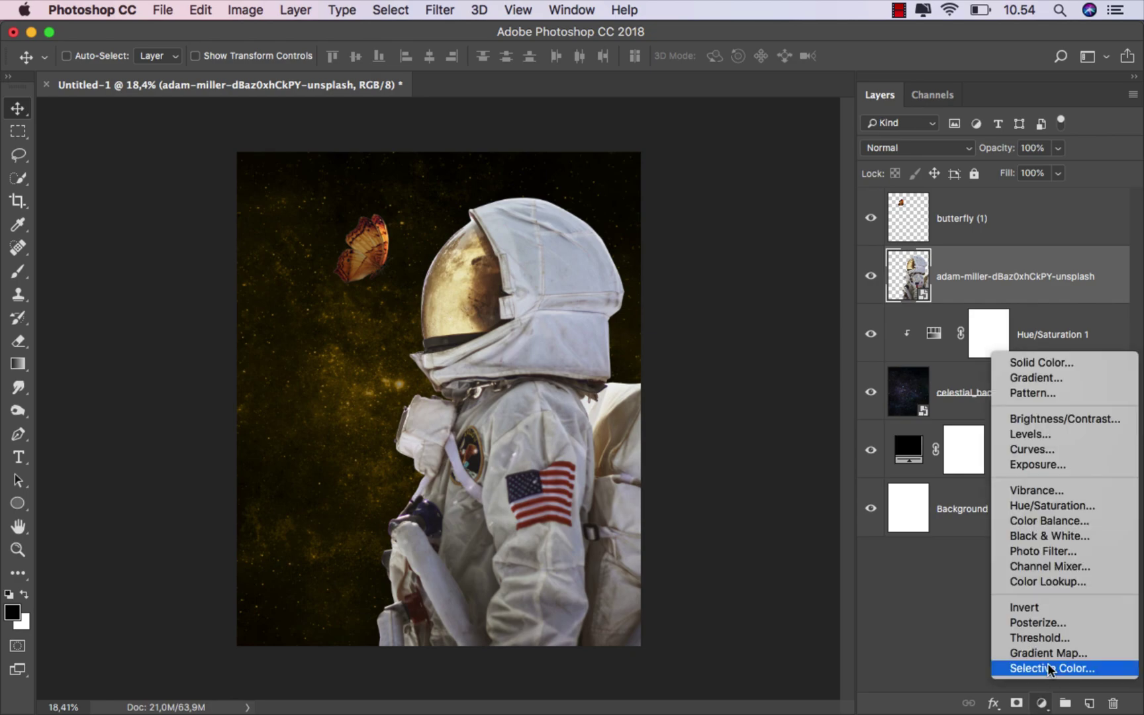
left_click(1060, 464)
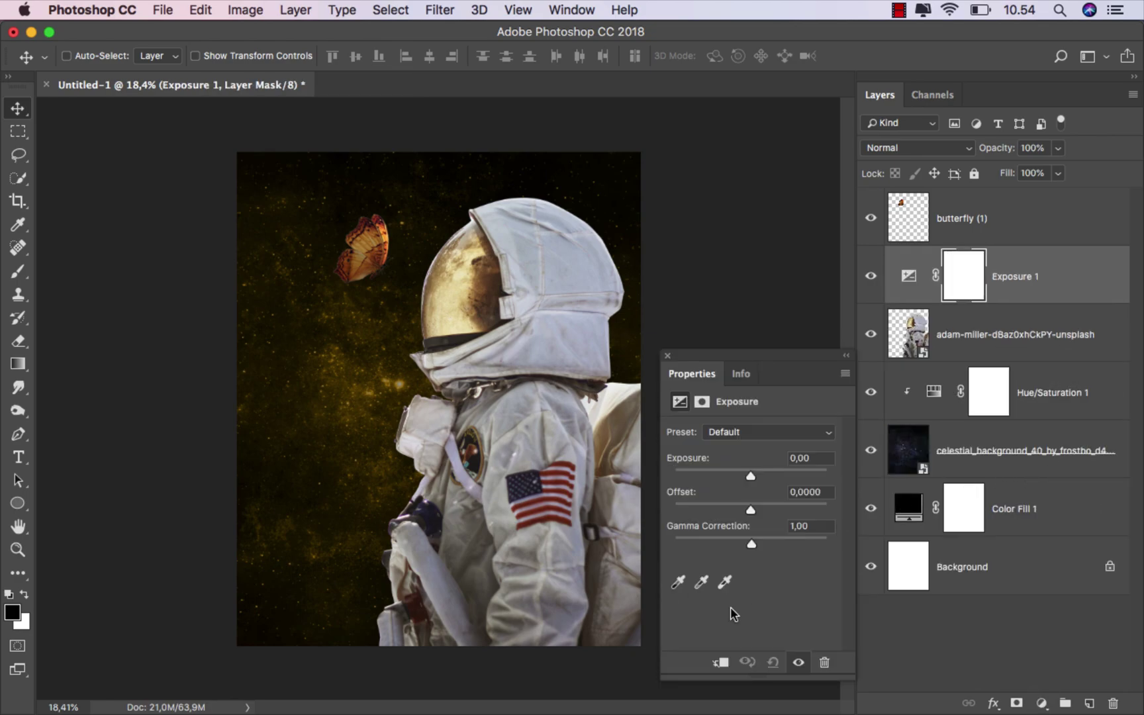
left_click(719, 663)
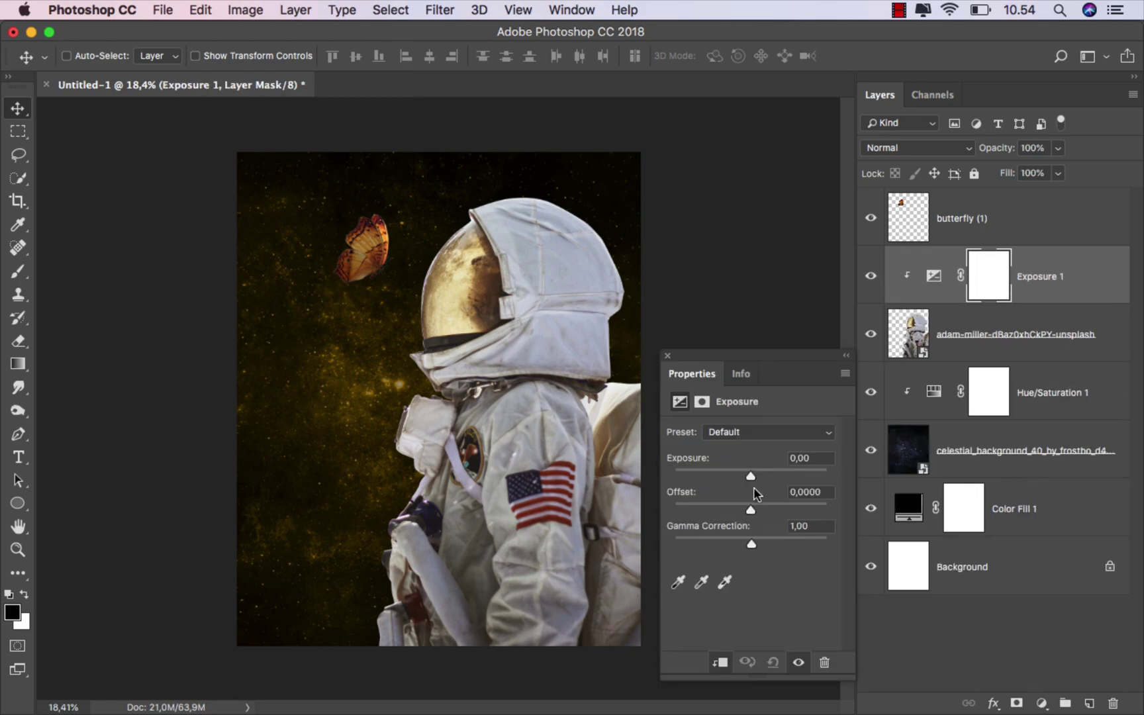
Step: Darken the astronaut with exposure -2.25 and gamma correction 0.75, and toggle the adjustment's visibility to compare
left_click_drag(751, 475, 725, 477)
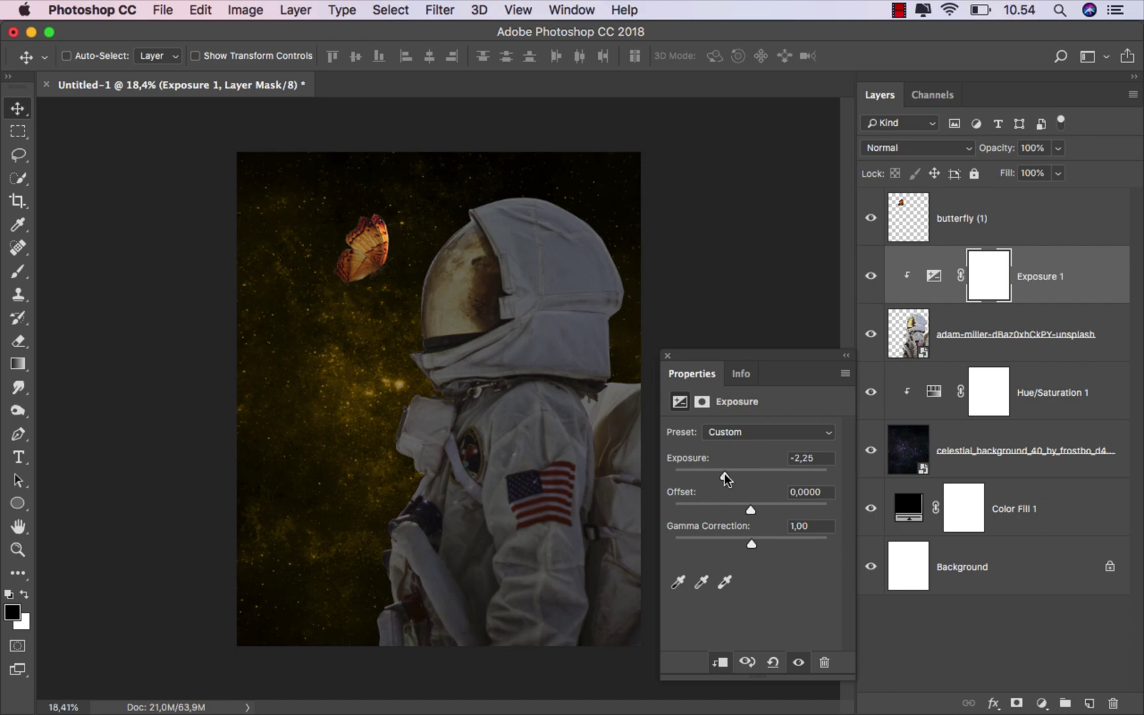
left_click_drag(755, 543, 757, 544)
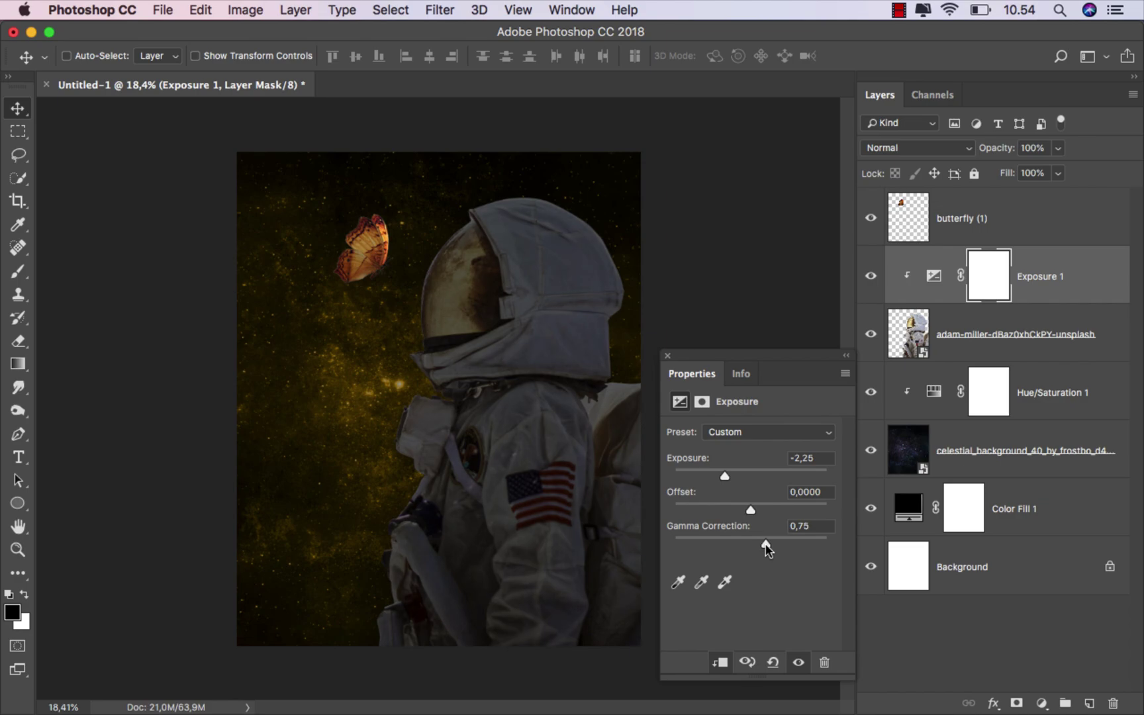
left_click(665, 356)
left_click(870, 276)
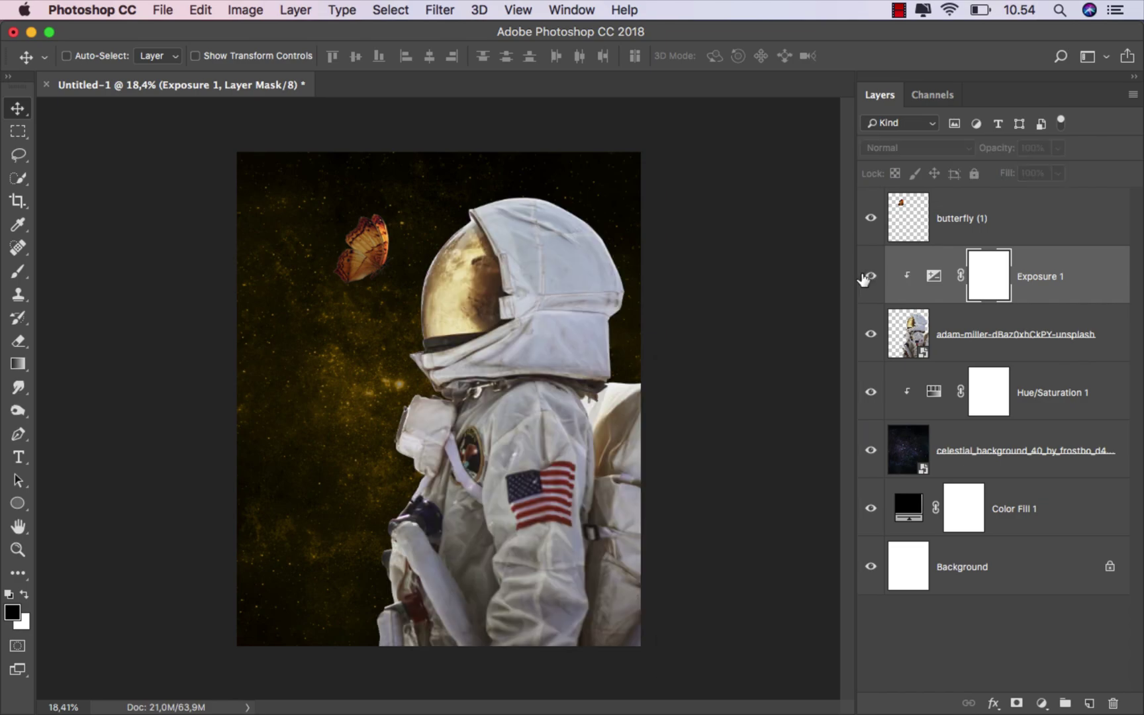
left_click(871, 276)
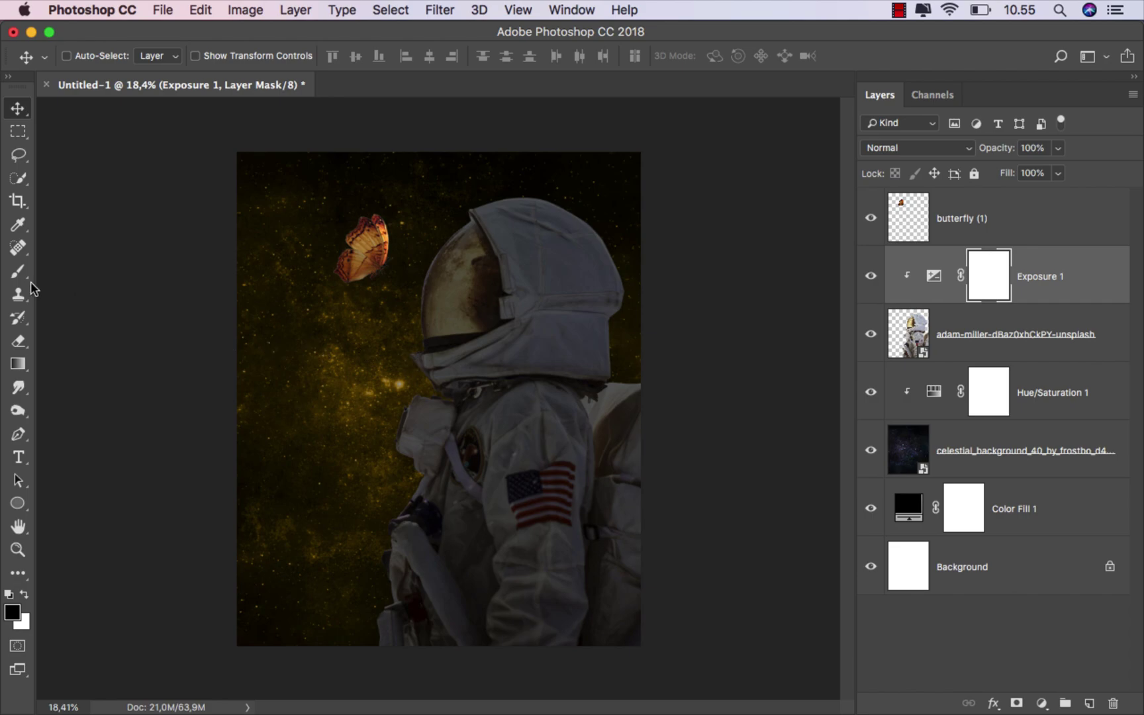
Step: Paint black on the Exposure mask over the visor and front of the helmet with a soft brush of about 786 px at full opacity
left_click_drag(17, 271, 75, 271)
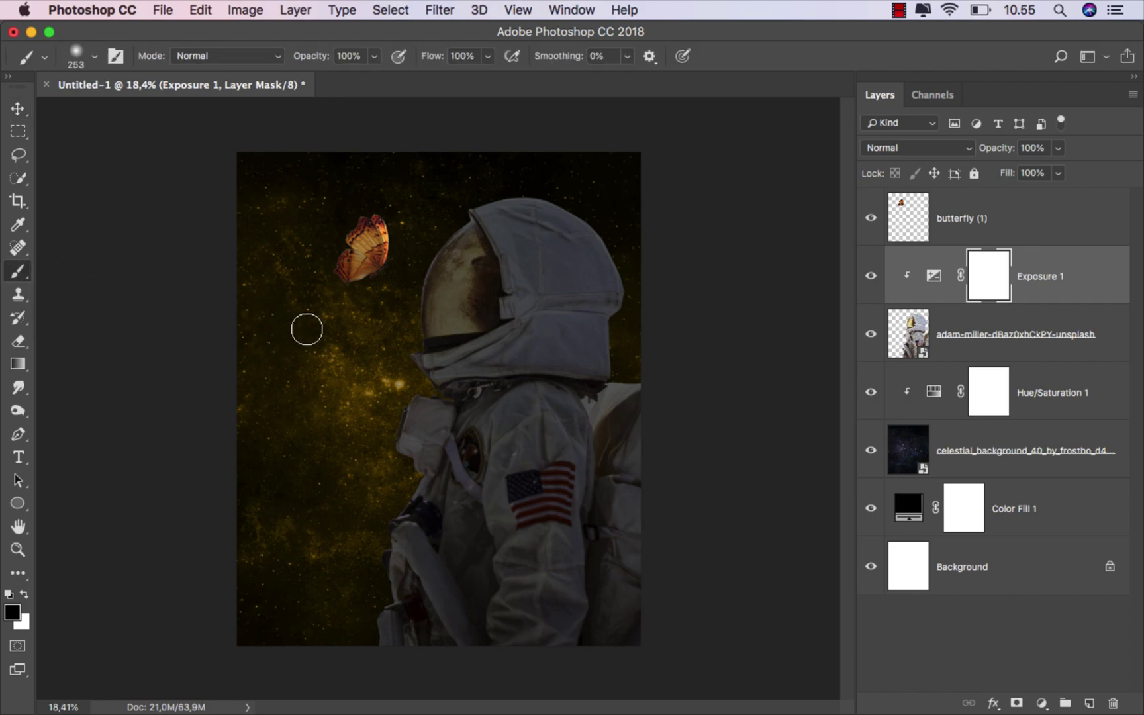
scroll(443, 275, "up", 1)
left_click_drag(440, 251, 483, 246)
right_click(451, 242)
scroll(563, 431, "up", 2)
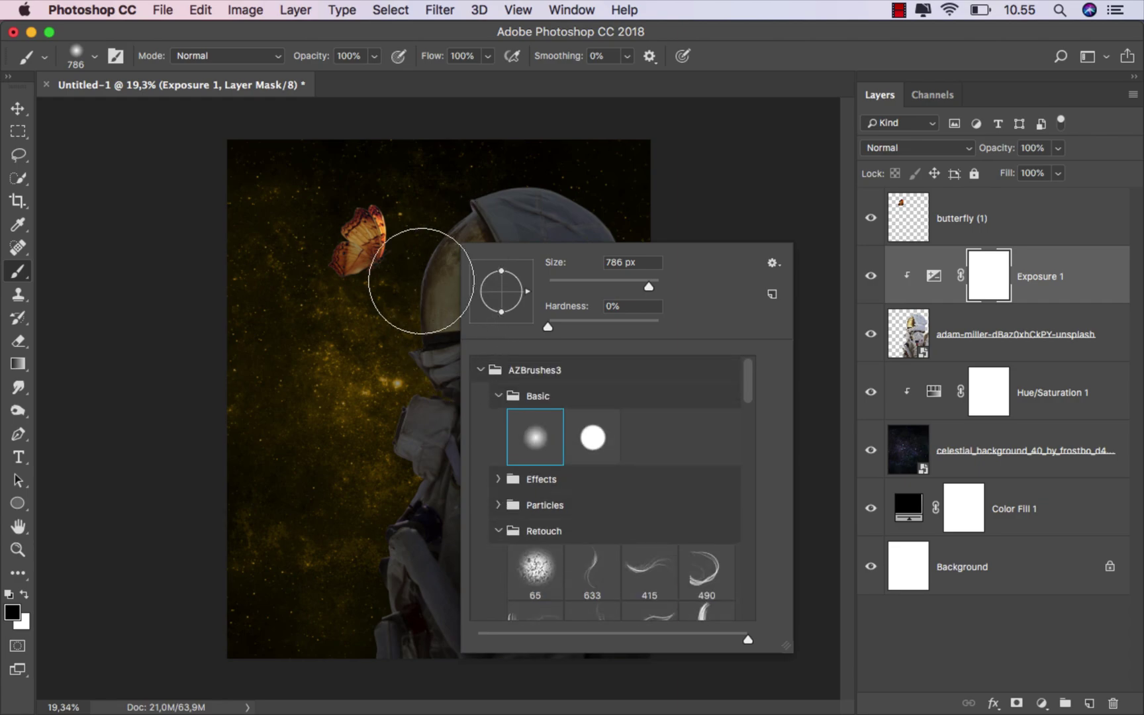
left_click(421, 251)
left_click(424, 253)
scroll(444, 254, "up", 1)
left_click(448, 273)
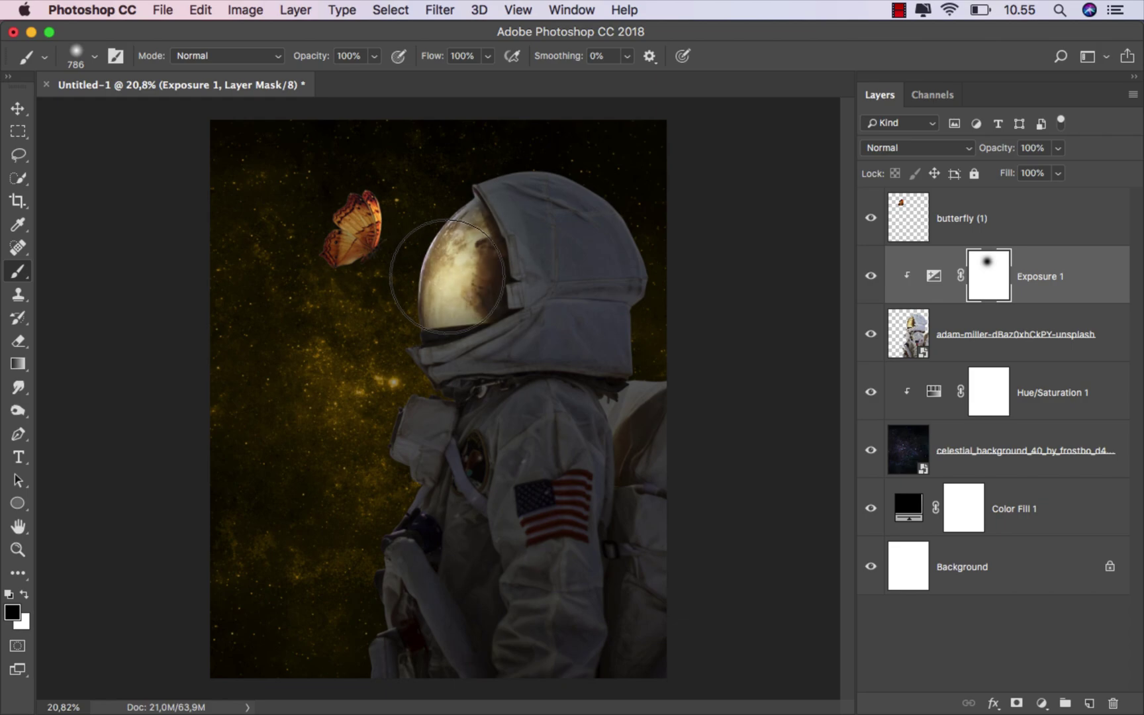
left_click(432, 280)
left_click(465, 274)
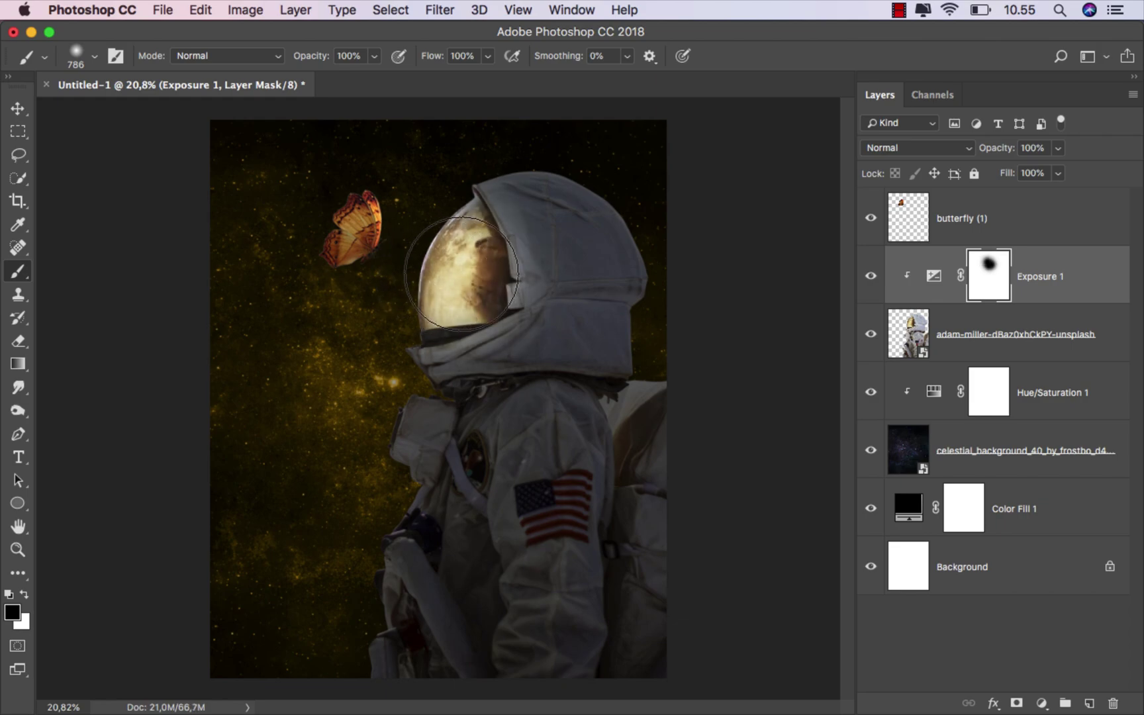
mouse_move(458, 275)
left_mouse_down()
mouse_move(443, 275)
mouse_move(447, 191)
mouse_move(477, 251)
mouse_move(467, 308)
mouse_move(403, 325)
mouse_move(461, 219)
mouse_move(423, 305)
left_mouse_up()
Step: Lower the brush opacity to 11% and paint black on the Exposure mask to softly brighten the helmet, chest and arm
left_click(374, 57)
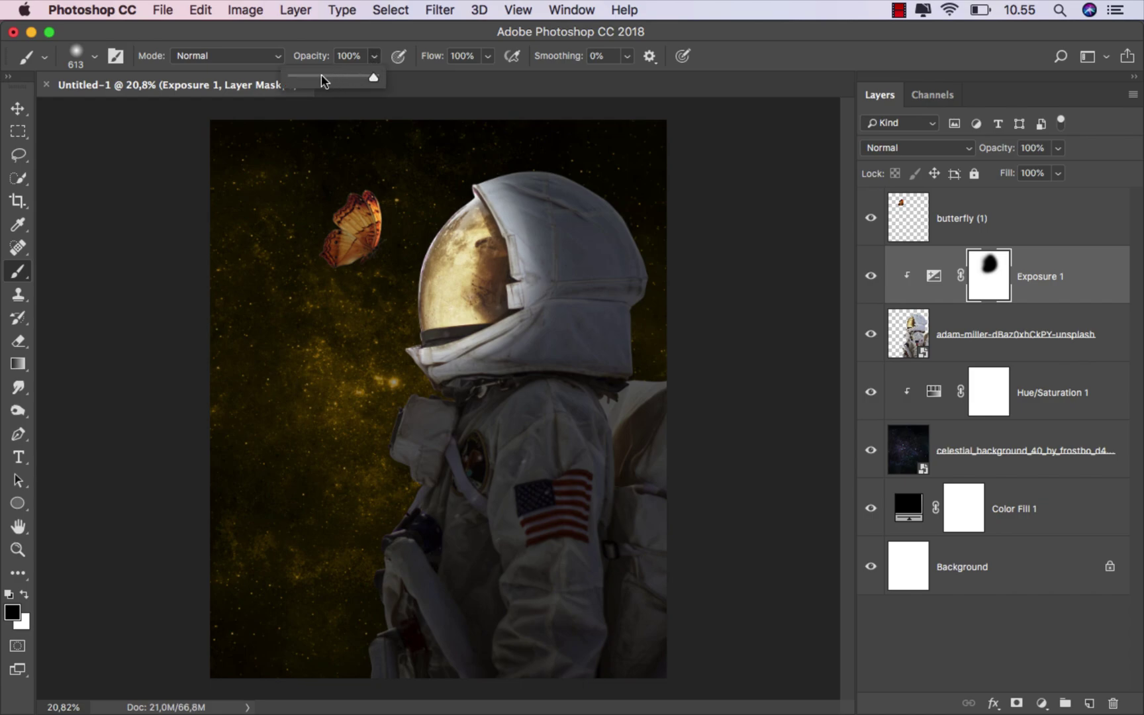
left_click_drag(303, 84, 301, 84)
mouse_move(457, 286)
left_mouse_down()
mouse_move(271, 288)
mouse_move(313, 288)
left_mouse_up()
left_click_drag(421, 400, 607, 398)
mouse_move(420, 401)
left_mouse_down()
mouse_move(436, 381)
mouse_move(528, 316)
left_mouse_up()
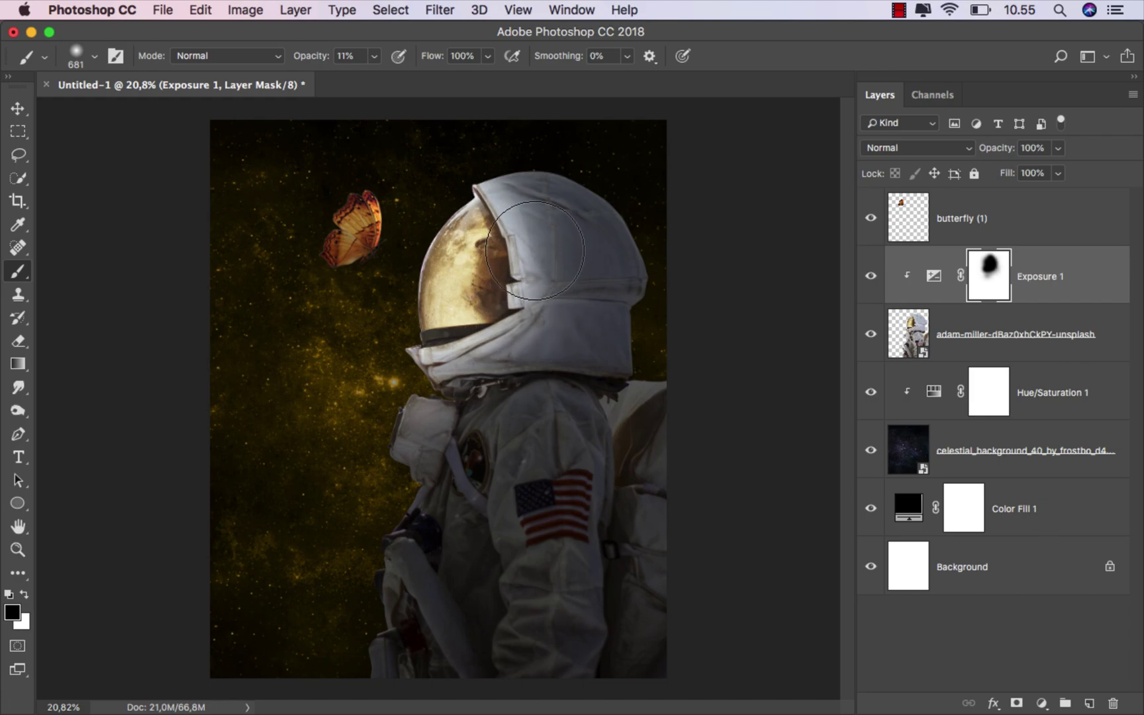
left_click_drag(516, 373, 375, 377)
mouse_move(513, 403)
left_mouse_down()
mouse_move(535, 546)
mouse_move(537, 406)
mouse_move(541, 433)
mouse_move(529, 406)
mouse_move(537, 563)
mouse_move(541, 412)
mouse_move(478, 385)
mouse_move(428, 404)
mouse_move(428, 423)
mouse_move(441, 429)
mouse_move(398, 506)
mouse_move(418, 571)
mouse_move(437, 479)
mouse_move(452, 466)
mouse_move(478, 485)
mouse_move(497, 417)
mouse_move(525, 437)
mouse_move(525, 569)
mouse_move(529, 550)
mouse_move(539, 430)
mouse_move(485, 435)
mouse_move(492, 410)
mouse_move(429, 434)
mouse_move(526, 337)
mouse_move(545, 280)
mouse_move(507, 204)
mouse_move(485, 290)
mouse_move(436, 355)
mouse_move(442, 278)
mouse_move(467, 207)
mouse_move(412, 377)
mouse_move(437, 411)
left_mouse_up()
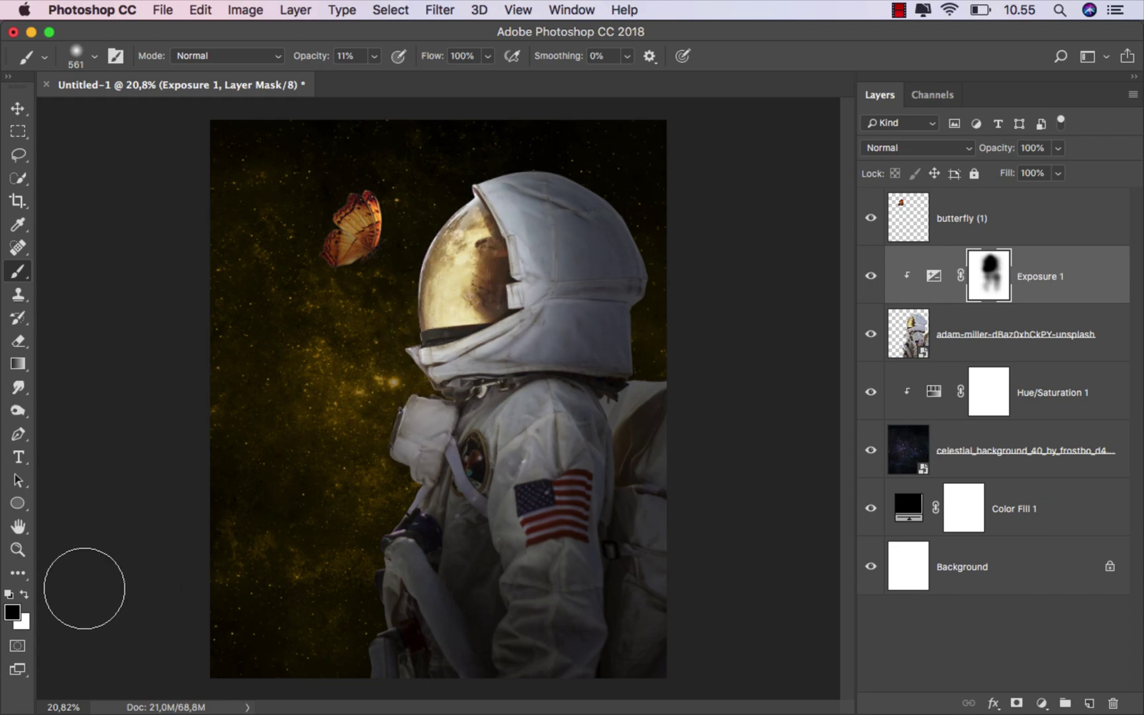
Step: Paint white at 11% opacity on the Exposure mask to darken the rear of the helmet again, and compare with the adjustment hidden
left_click(24, 594)
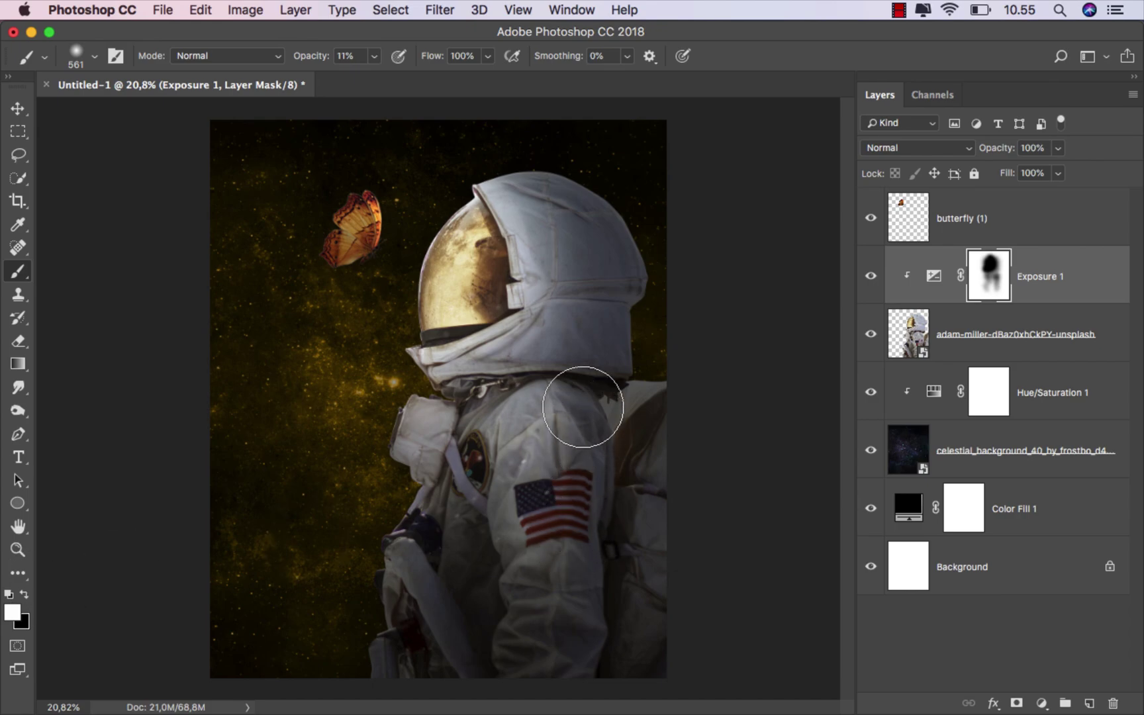
mouse_move(552, 340)
left_mouse_down()
mouse_move(443, 376)
mouse_move(524, 344)
left_mouse_up()
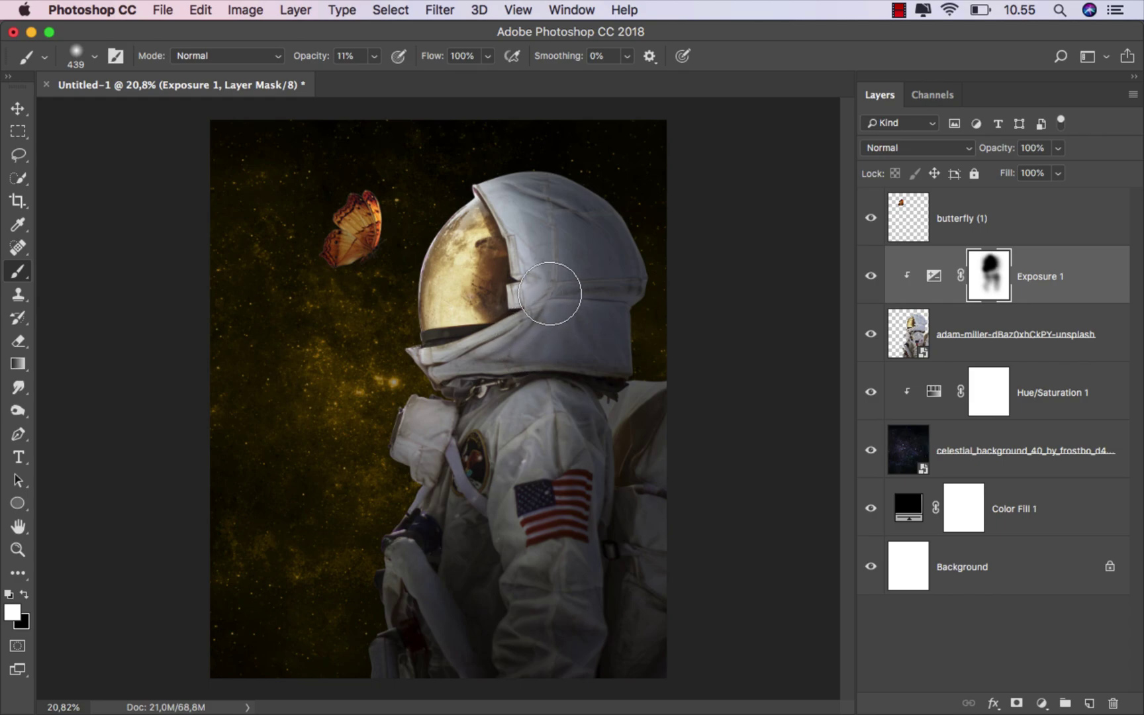
mouse_move(550, 294)
left_mouse_down()
mouse_move(516, 193)
mouse_move(479, 166)
mouse_move(531, 188)
mouse_move(538, 308)
mouse_move(508, 347)
mouse_move(552, 313)
mouse_move(580, 257)
mouse_move(589, 323)
mouse_move(605, 344)
left_mouse_up()
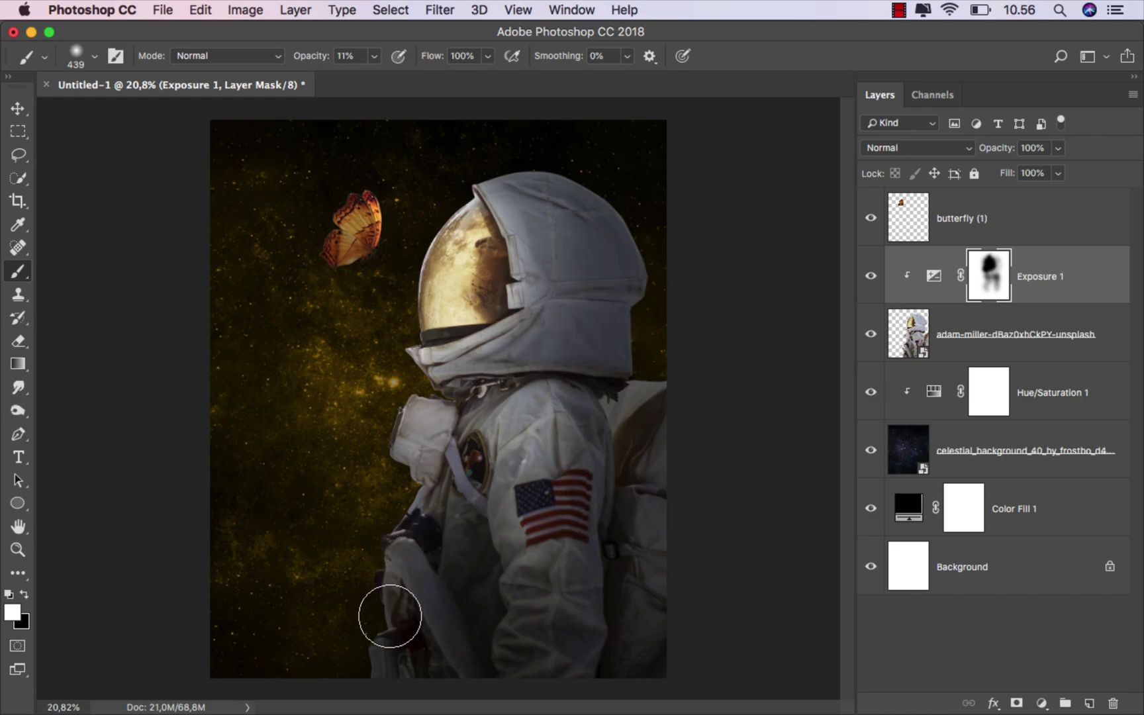
scroll(495, 488, "down", 1)
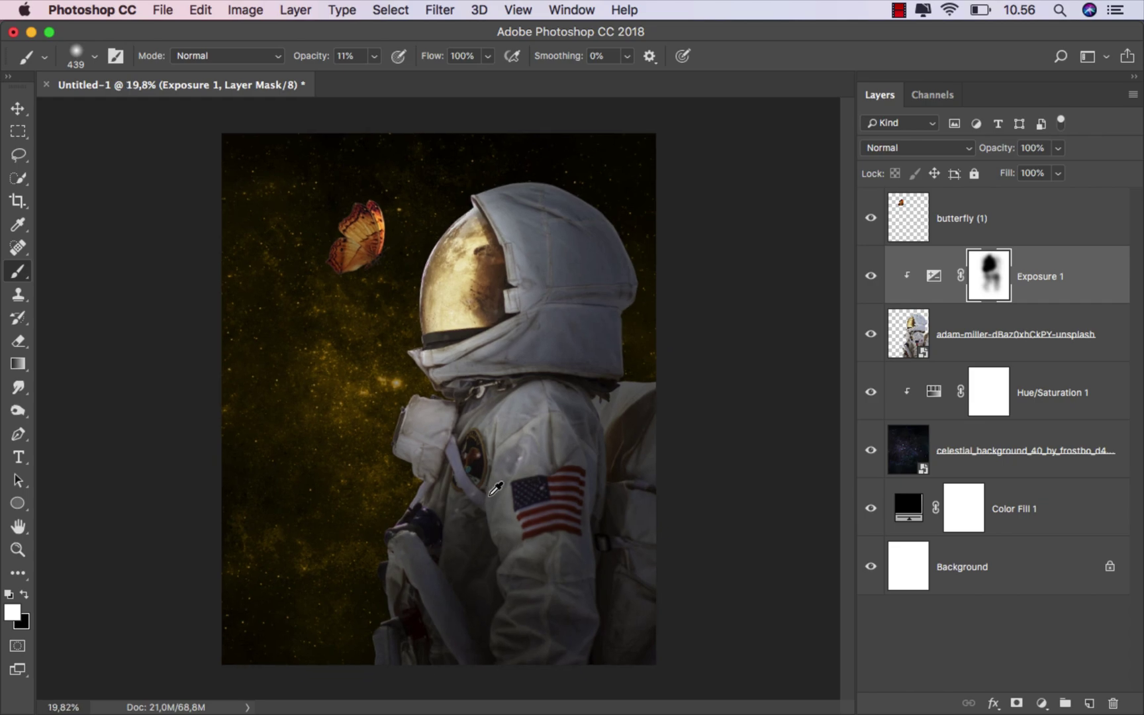
left_click(871, 276)
left_click(870, 278)
key("v")
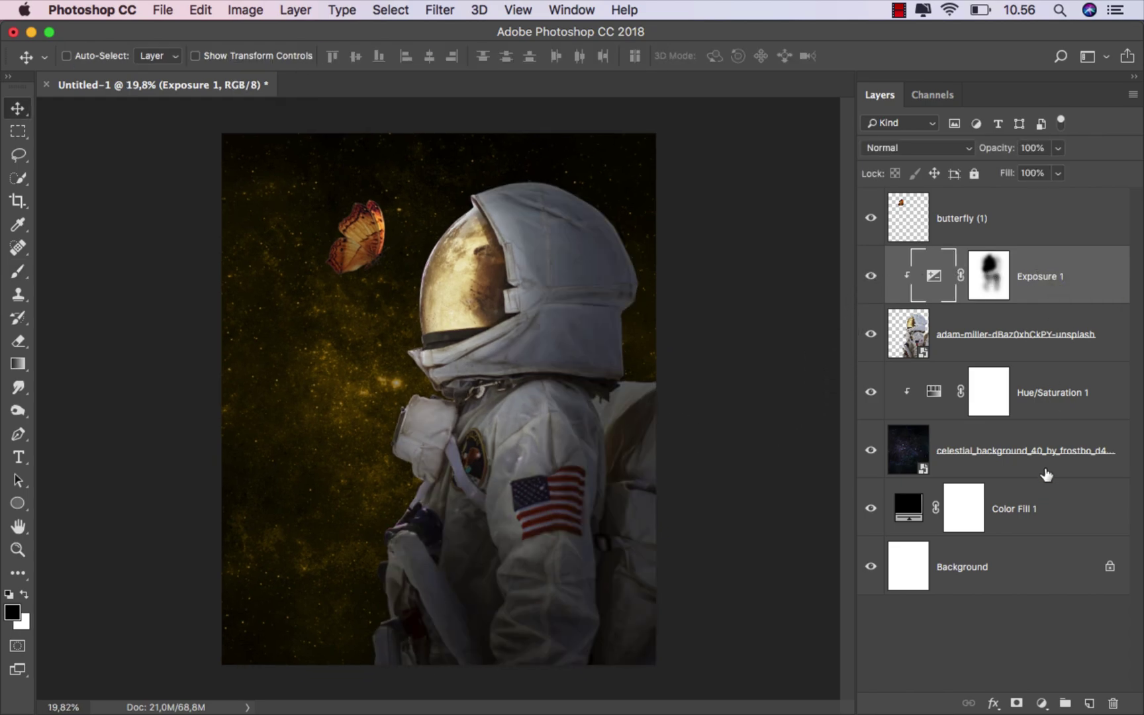
Step: Add a Hue/Saturation adjustment above the Exposure layer, clip it to the astronaut and enable Colorize
left_click(1042, 703)
left_click(1052, 506)
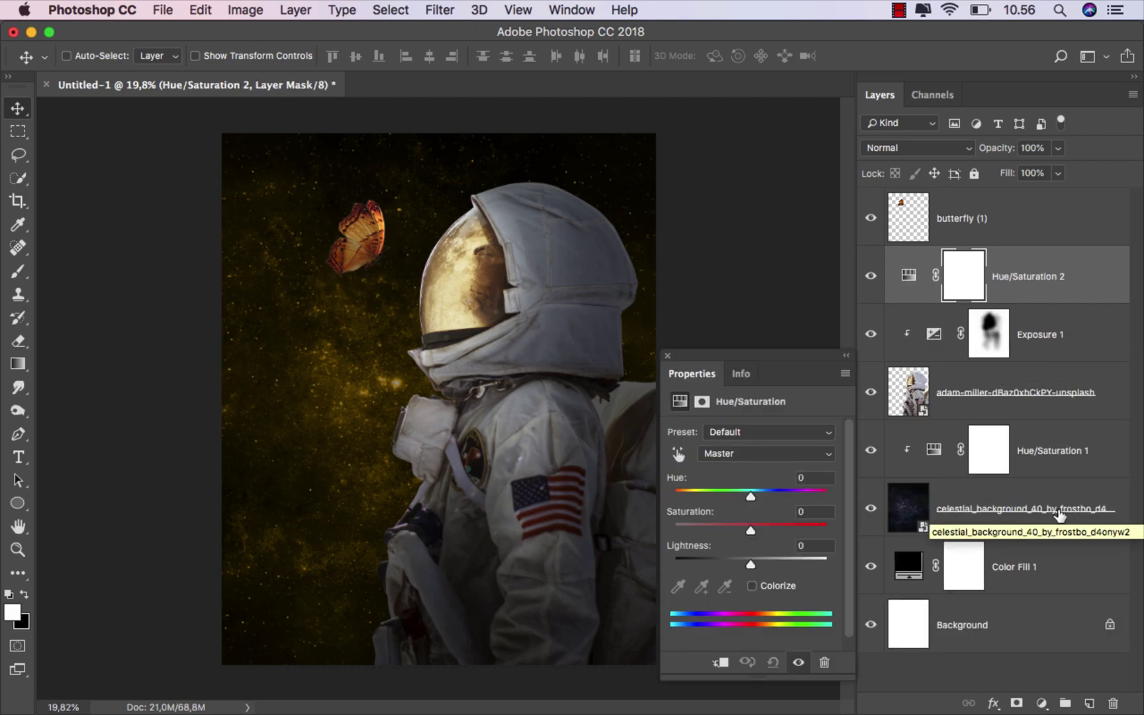
left_click(721, 663)
left_click(751, 585)
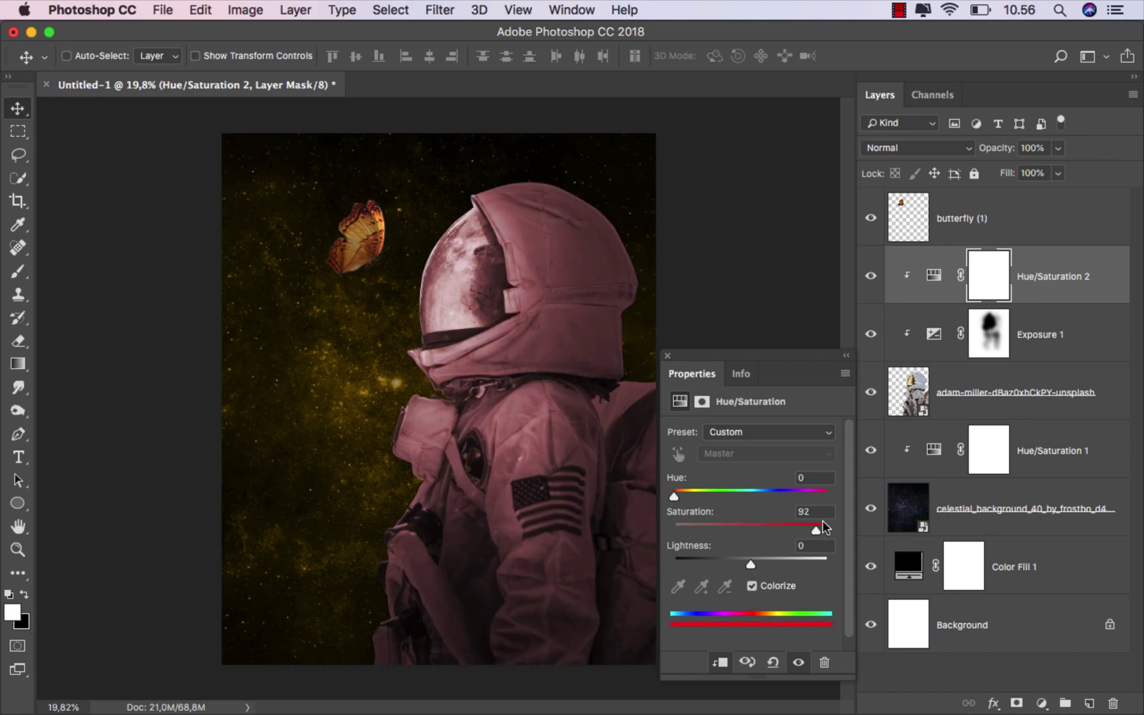
Step: Colorize the astronaut orange-yellow with saturation 100 and hue 40
left_click_drag(823, 528, 843, 526)
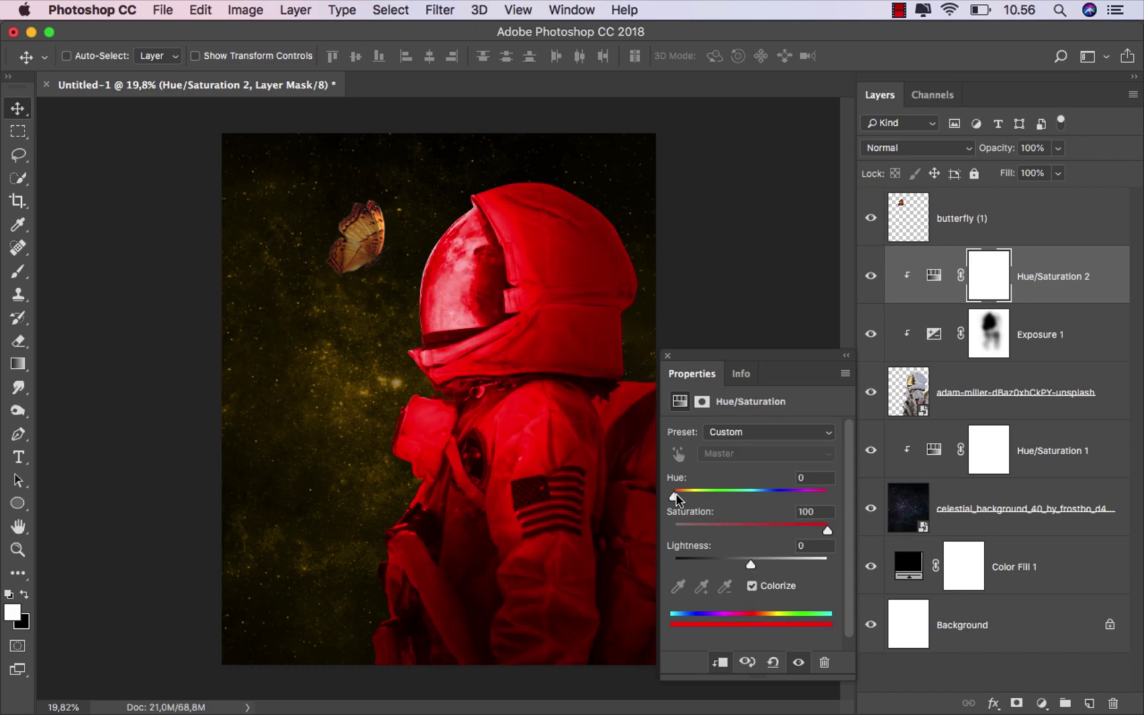
left_click_drag(675, 494, 690, 497)
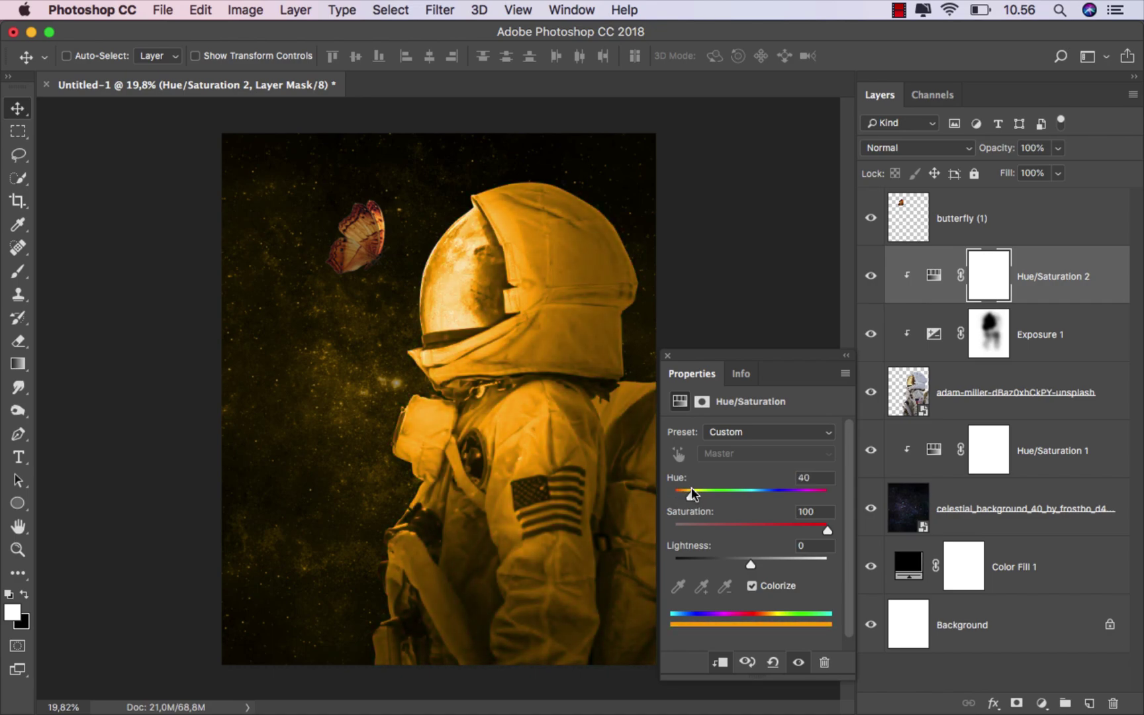
left_click(668, 355)
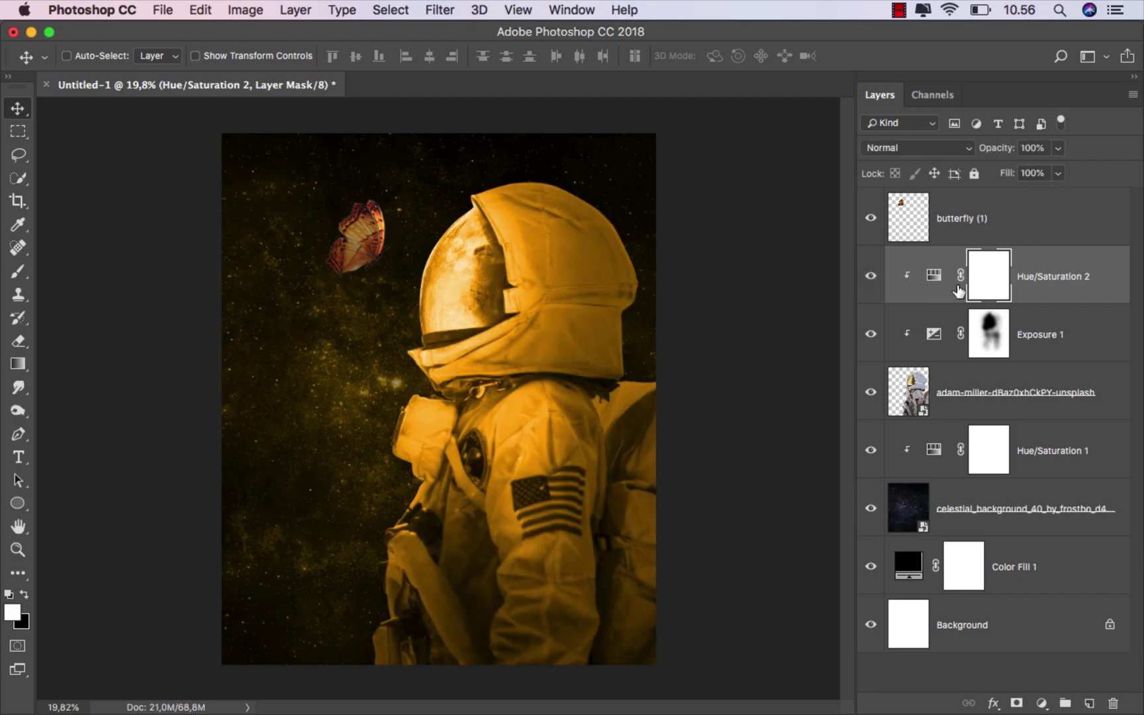
Step: Invert the astronaut's Hue/Saturation mask to black and prepare a white soft brush of about 1013 px at 17% opacity
key("super+i")
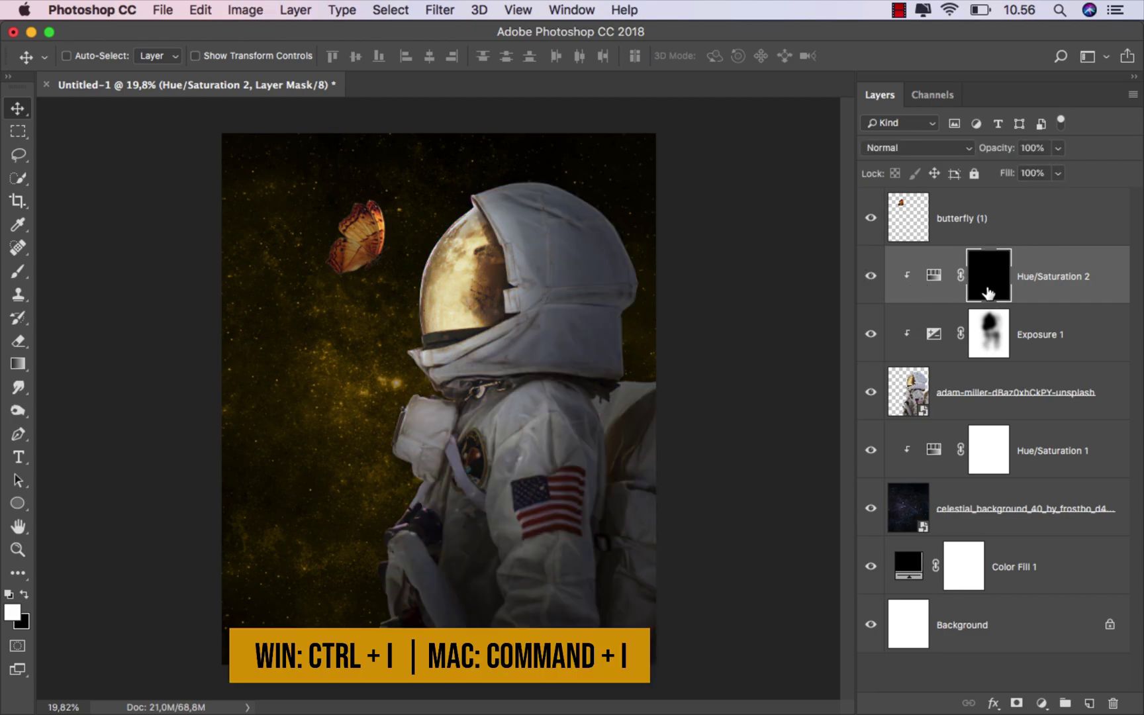
left_click(26, 275)
left_click(72, 268)
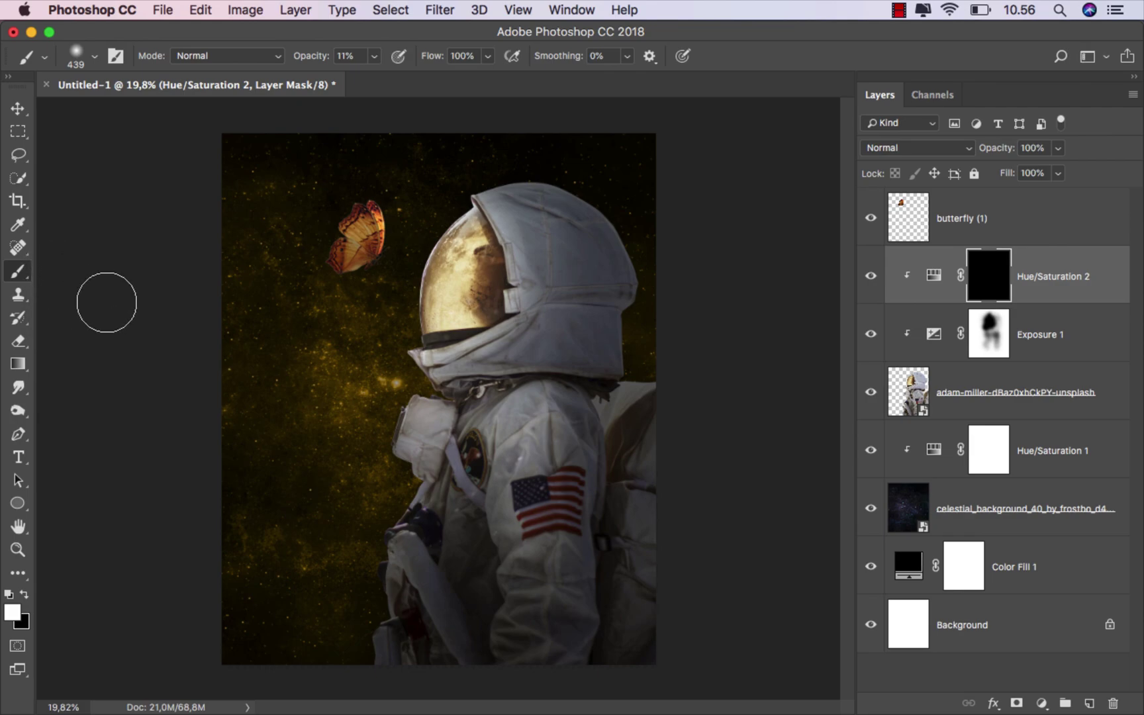
left_click(374, 55)
mouse_move(437, 246)
left_mouse_down("ctrl+alt")
mouse_move(476, 246)
mouse_move(430, 277)
mouse_move(498, 242)
mouse_move(503, 217)
mouse_move(464, 199)
mouse_move(450, 228)
mouse_move(573, 274)
left_mouse_up("ctrl+alt")
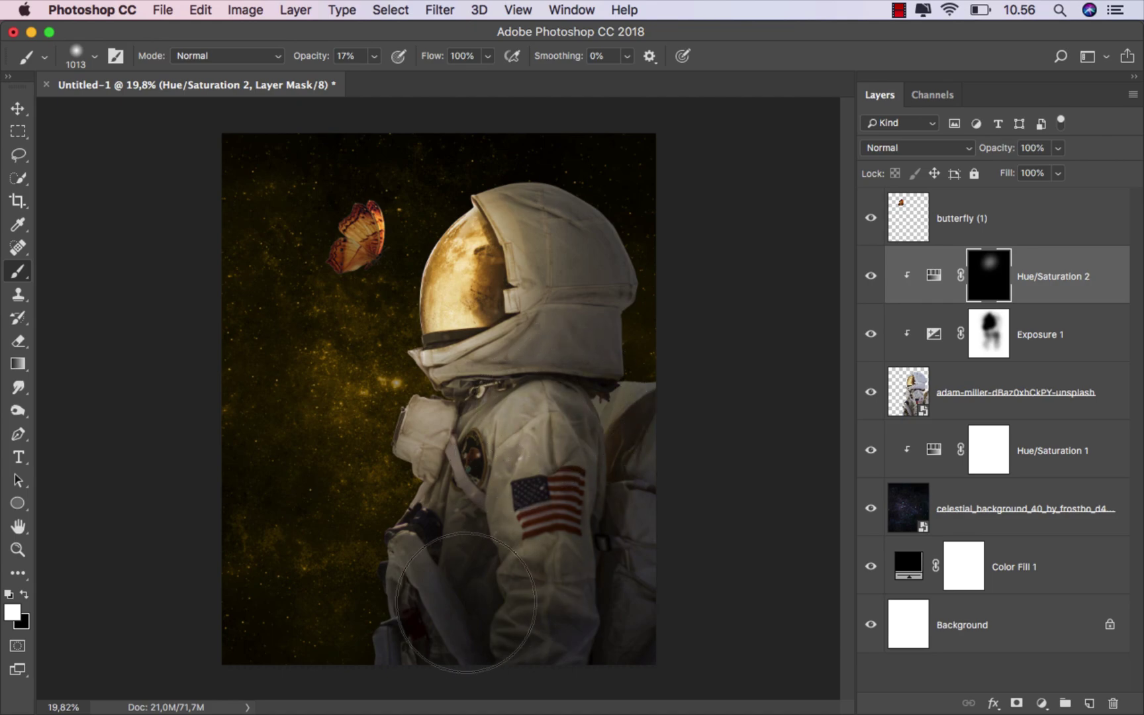
Step: Paint white on the Hue/Saturation mask over the visor, helmet and chest, enlarging the brush to 1300 px, to build up a golden glow
mouse_move(426, 355)
left_mouse_down()
mouse_move(457, 265)
mouse_move(467, 282)
left_mouse_up()
key("bracketright")
key("bracketright")
key("bracketright")
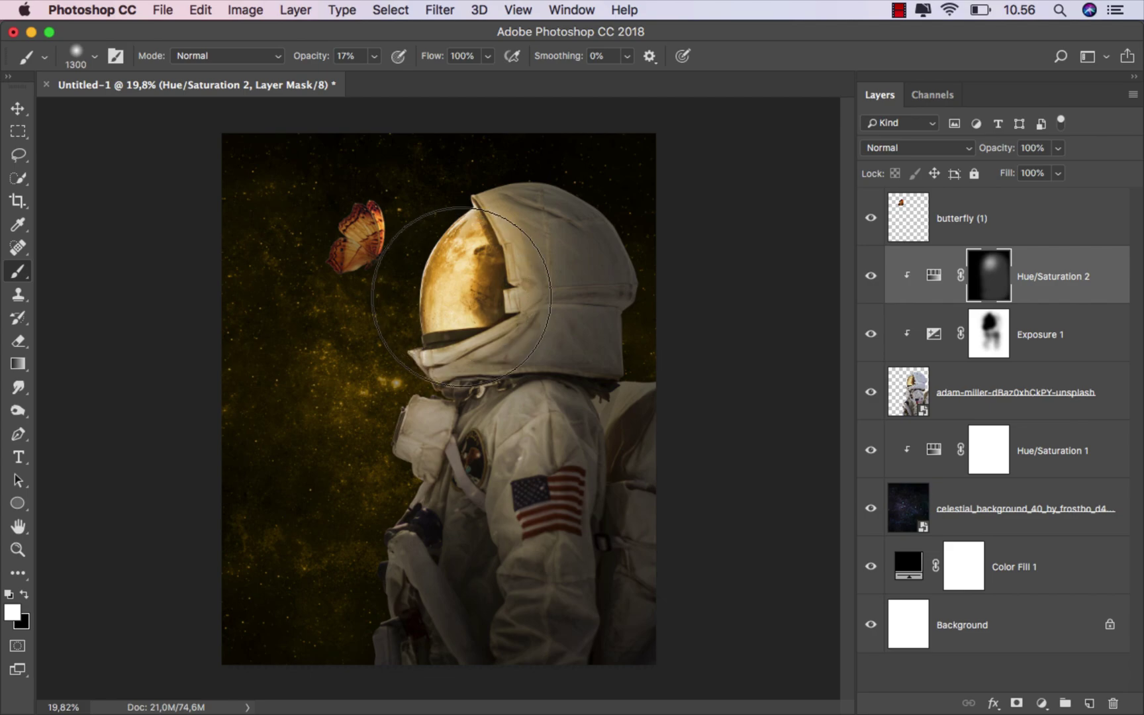
left_click(463, 295)
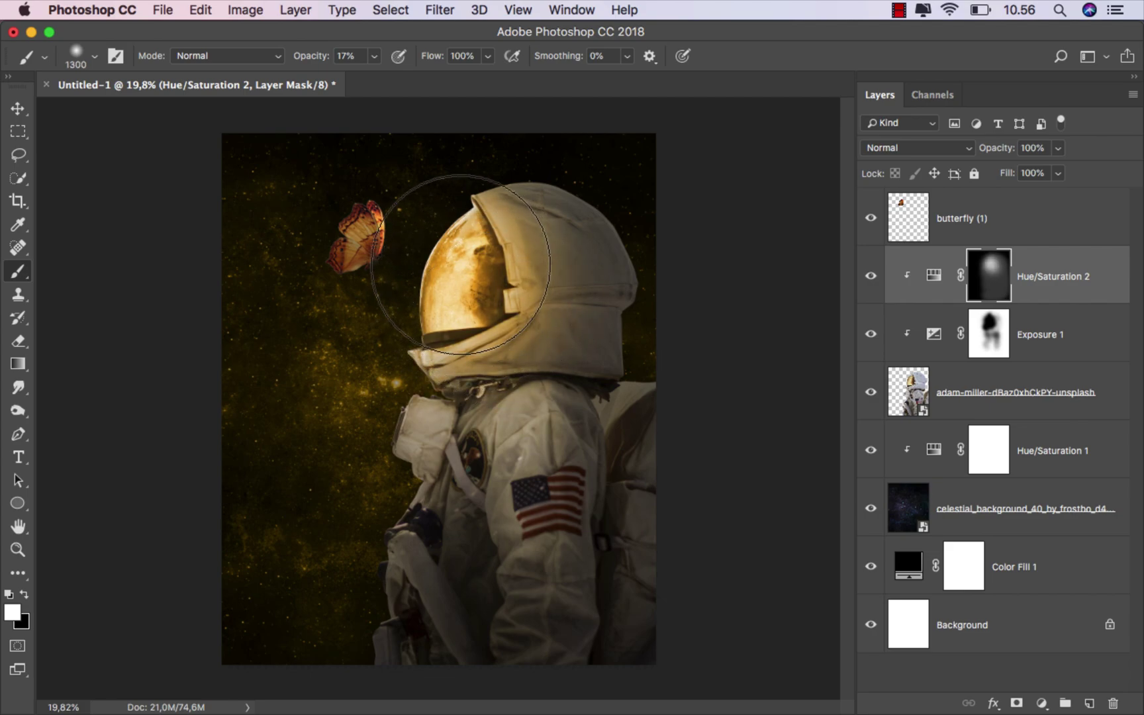
mouse_move(429, 401)
left_mouse_down()
mouse_move(426, 414)
mouse_move(416, 397)
mouse_move(391, 438)
mouse_move(383, 508)
left_mouse_up()
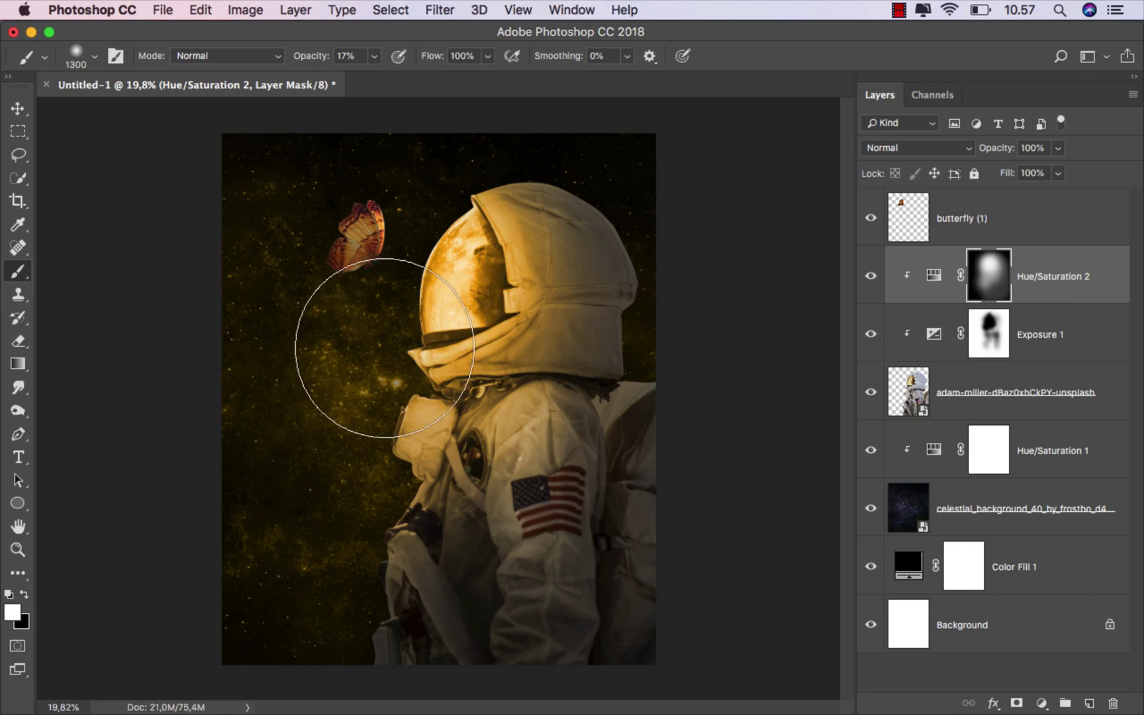
mouse_move(385, 347)
left_mouse_down()
mouse_move(373, 507)
mouse_move(457, 471)
mouse_move(472, 417)
mouse_move(477, 322)
mouse_move(444, 216)
mouse_move(431, 363)
mouse_move(397, 495)
mouse_move(462, 442)
mouse_move(480, 394)
mouse_move(493, 486)
mouse_move(505, 463)
mouse_move(408, 486)
left_mouse_up()
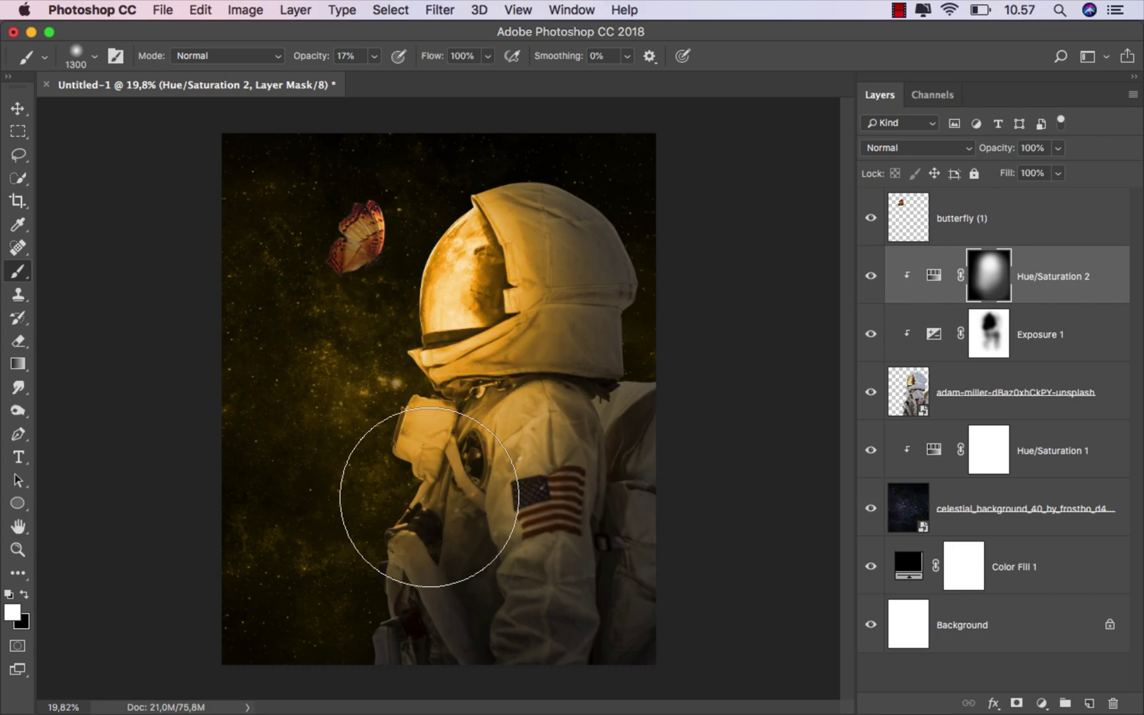
Step: Set up a soft black brush of about 723 px at 10% opacity and start fading the glow on the helmet's fabric hood in the Hue/Saturation 2 mask
left_click(24, 596)
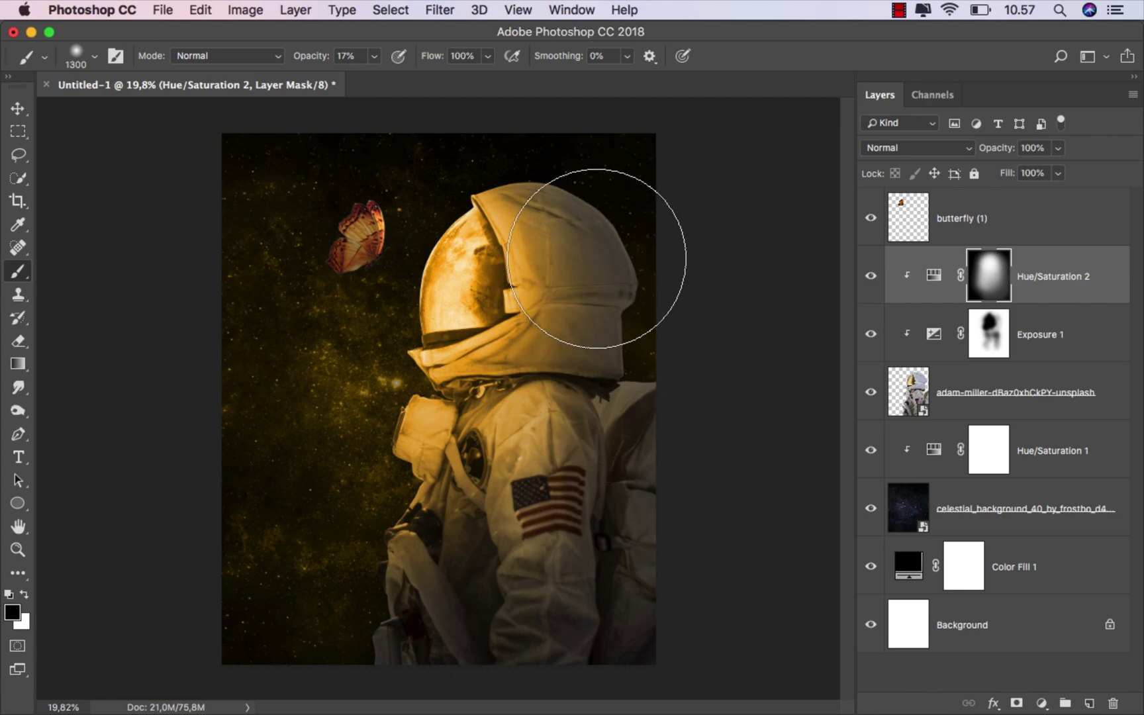
left_click_drag(556, 247, 510, 246)
left_click(375, 56)
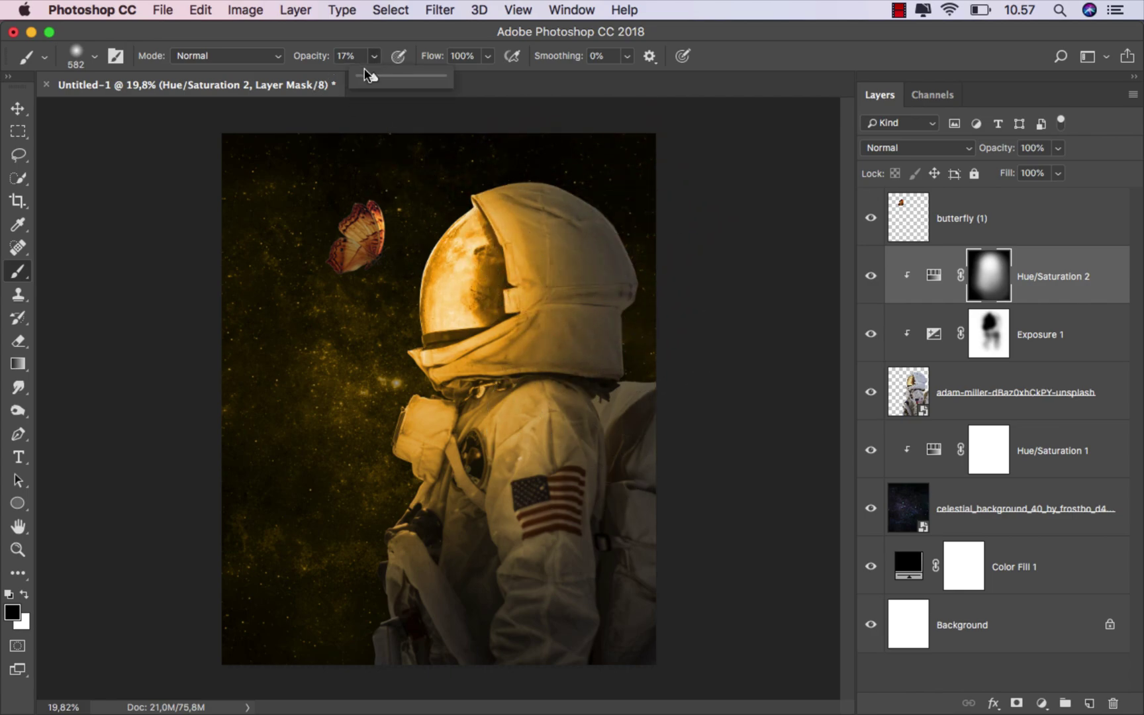
left_click_drag(374, 76, 368, 80)
left_click(512, 180)
left_click_drag(526, 193, 537, 193)
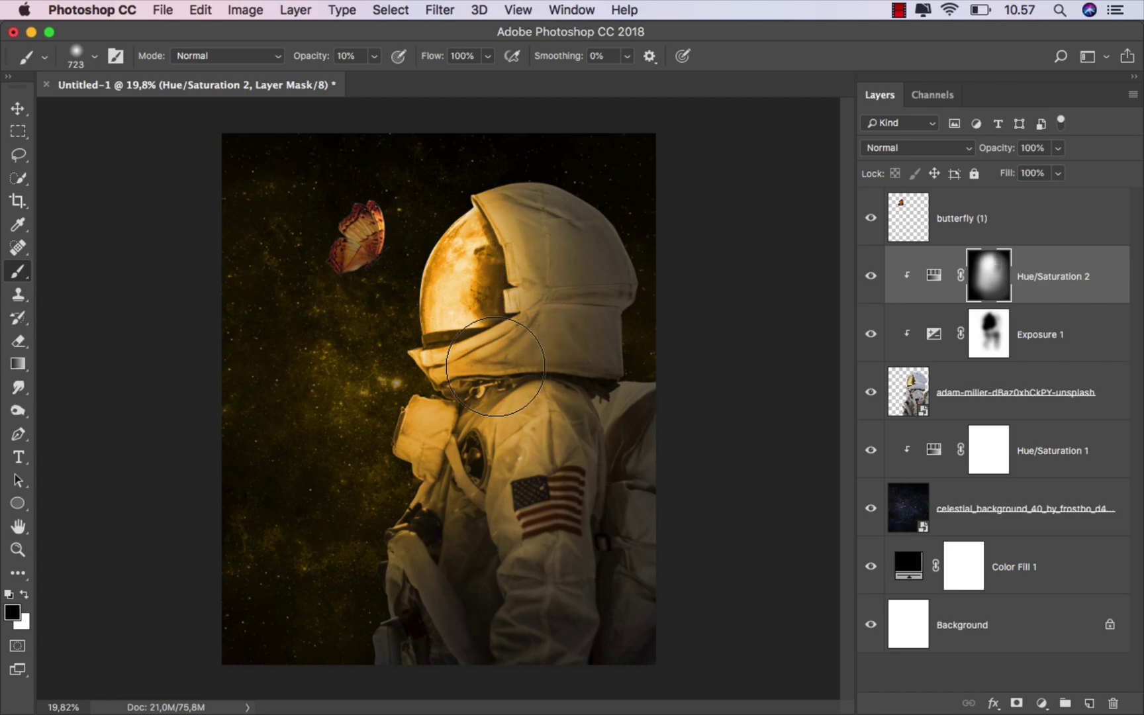
Step: Paint black on the Hue/Saturation 2 mask over the hood, arm and lower suit with a 739 to 1037 px brush, and compare the effect
left_click_drag(577, 319, 606, 319)
mouse_move(551, 213)
left_mouse_down()
mouse_move(529, 175)
mouse_move(544, 168)
mouse_move(568, 307)
mouse_move(522, 380)
mouse_move(464, 400)
mouse_move(489, 384)
mouse_move(457, 374)
left_mouse_up()
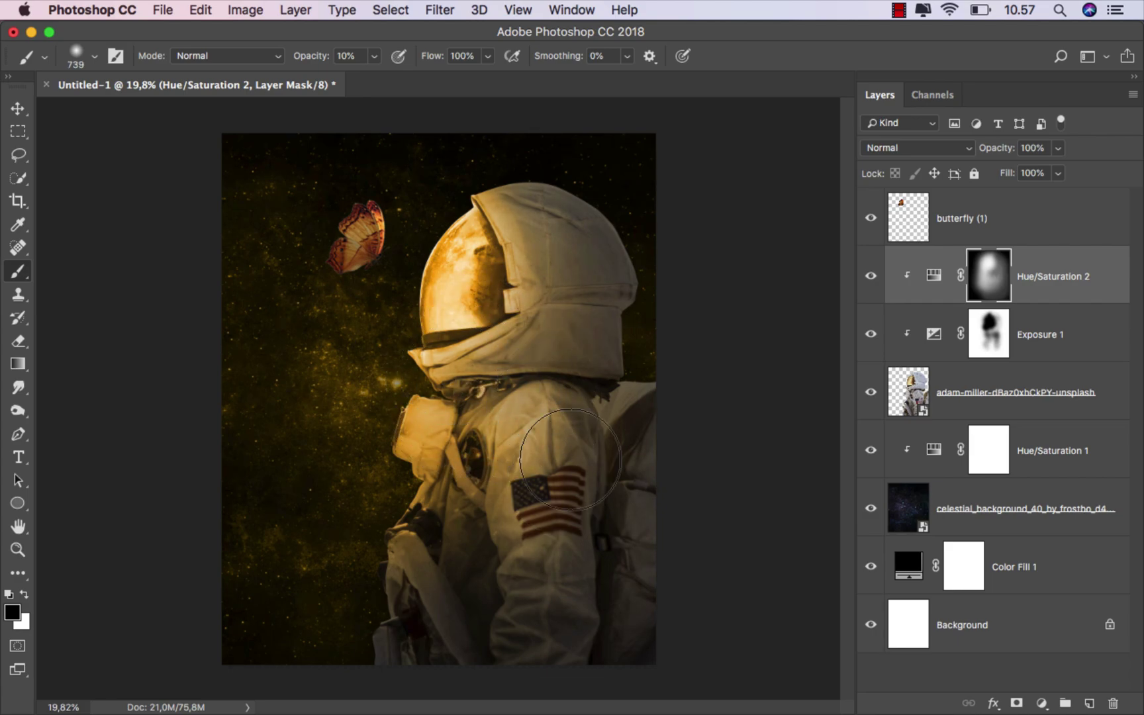
left_click_drag(546, 562, 565, 562)
mouse_move(460, 552)
left_mouse_down()
mouse_move(447, 512)
mouse_move(412, 455)
left_mouse_up()
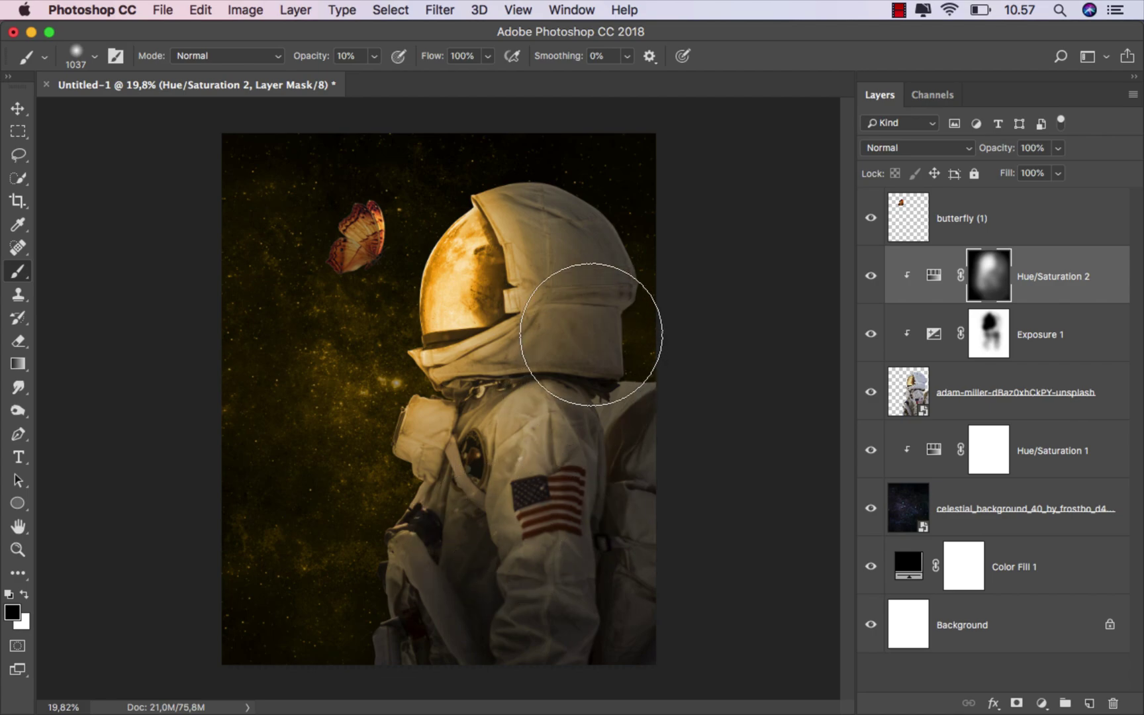
scroll(584, 372, "down", 1)
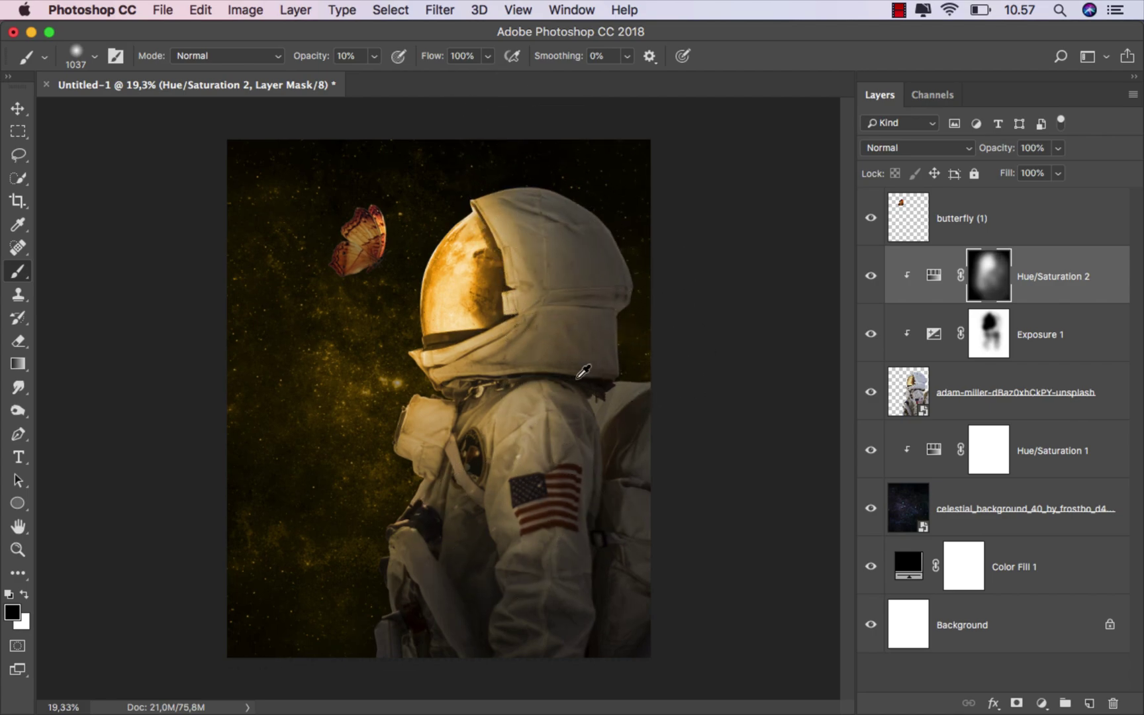
left_click(871, 276)
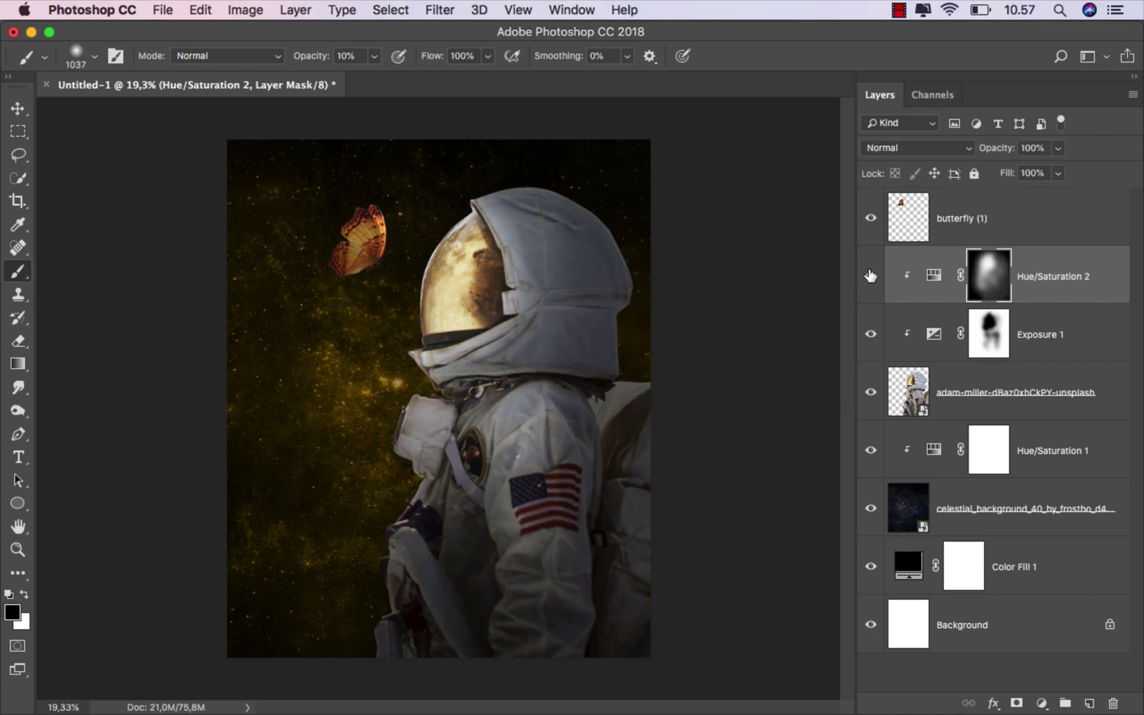
left_click(871, 275)
key("super+2")
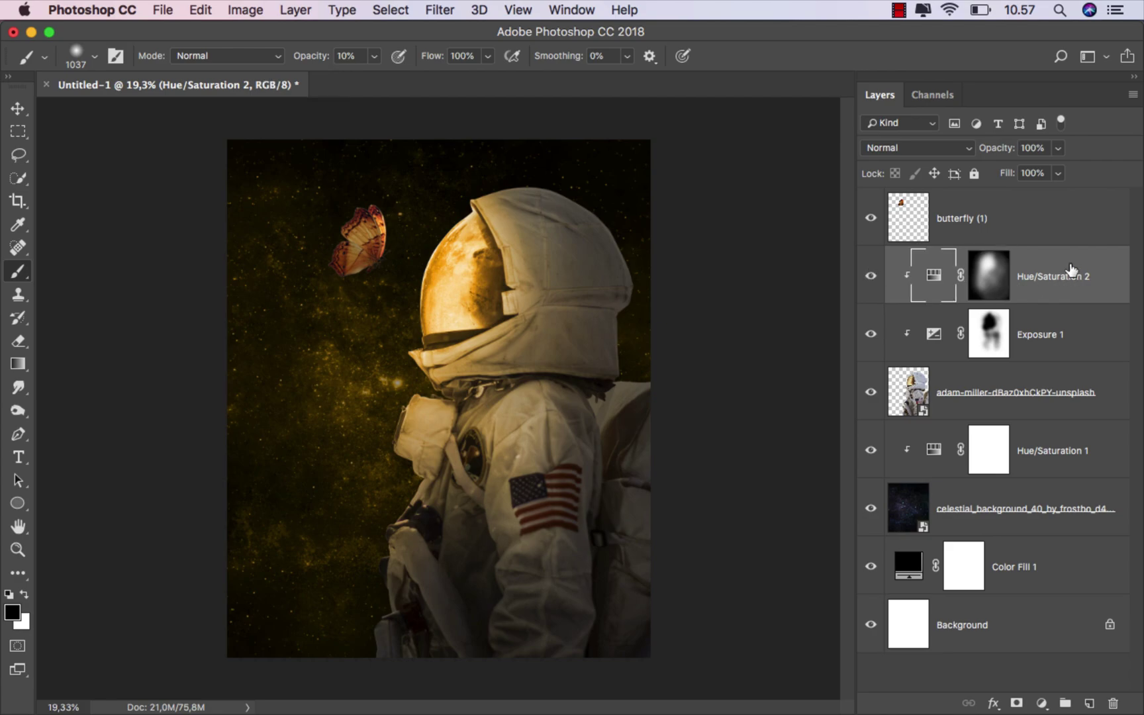
Step: Add another Hue/Saturation adjustment clipped to the astronaut, colorized with saturation 100 and hue 25
left_click(1041, 700)
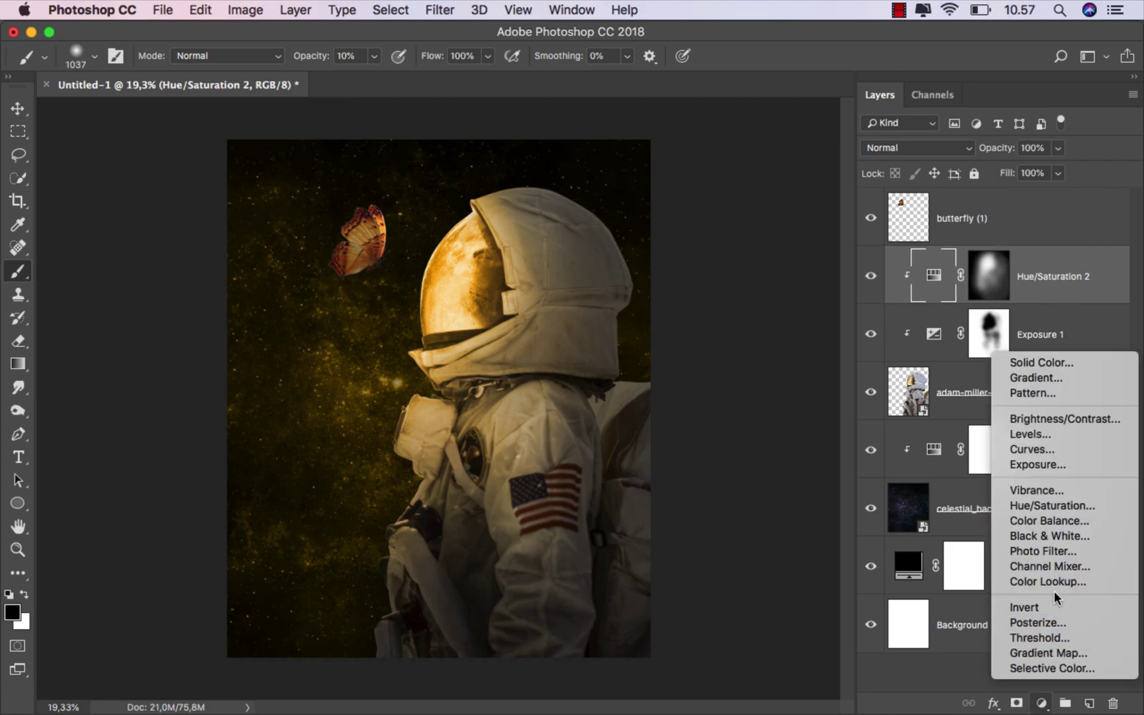
left_click(1062, 506)
left_click(720, 662)
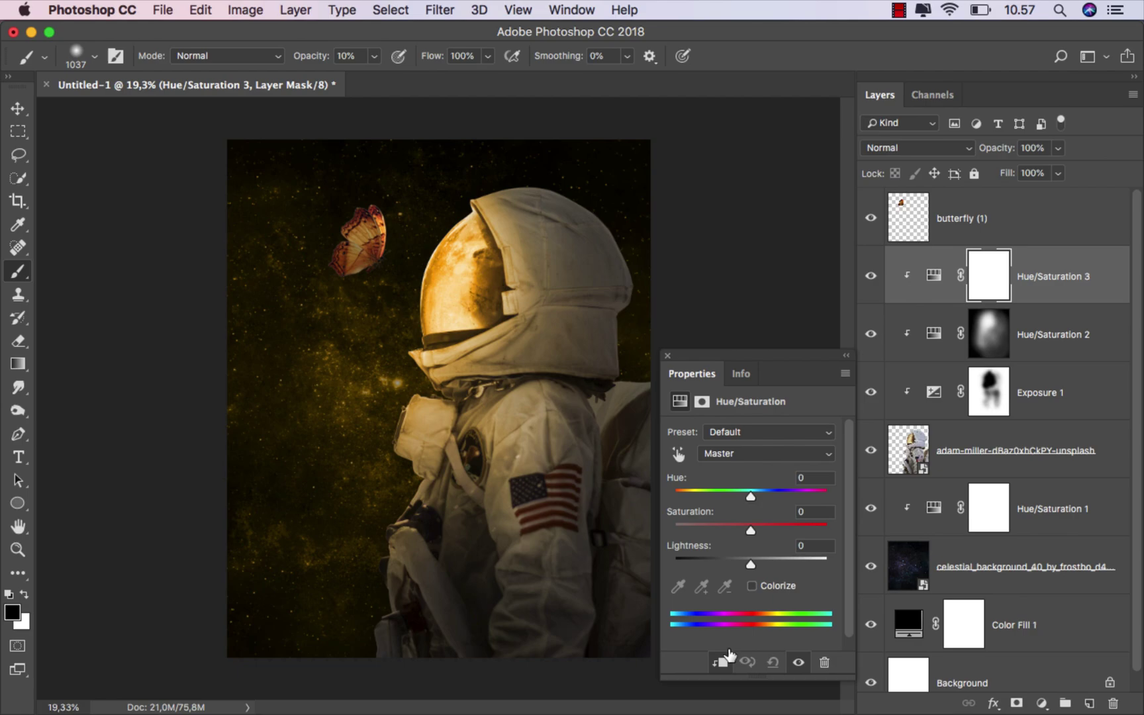
left_click(752, 585)
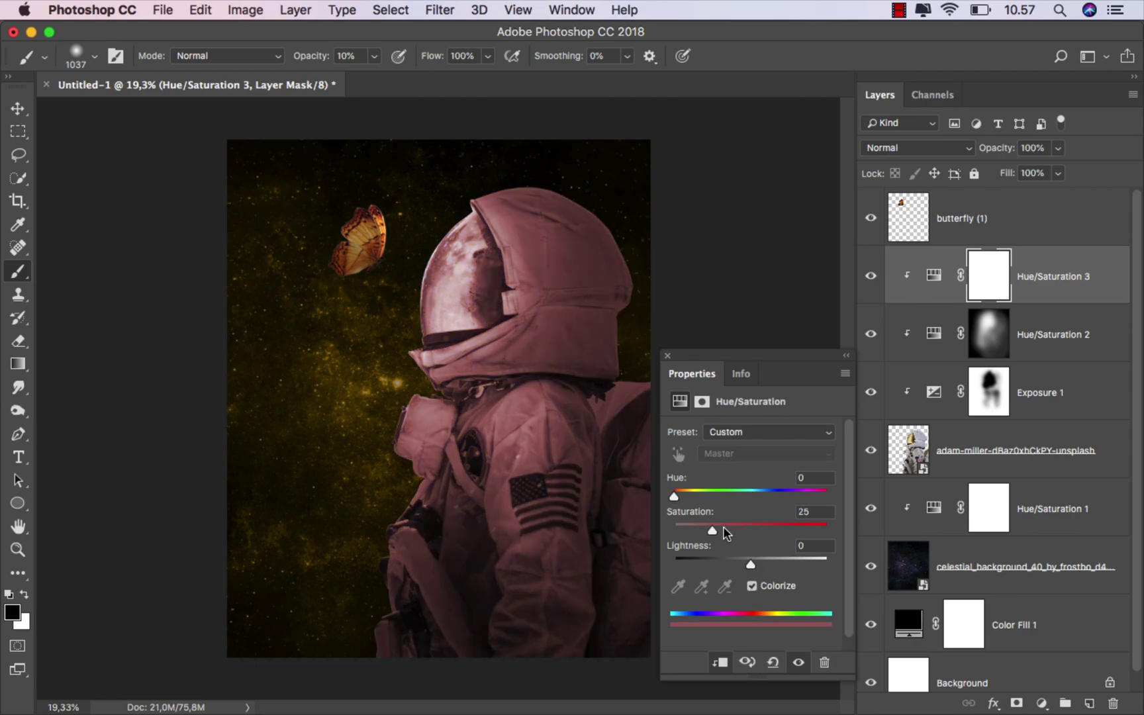
left_click_drag(723, 528, 829, 530)
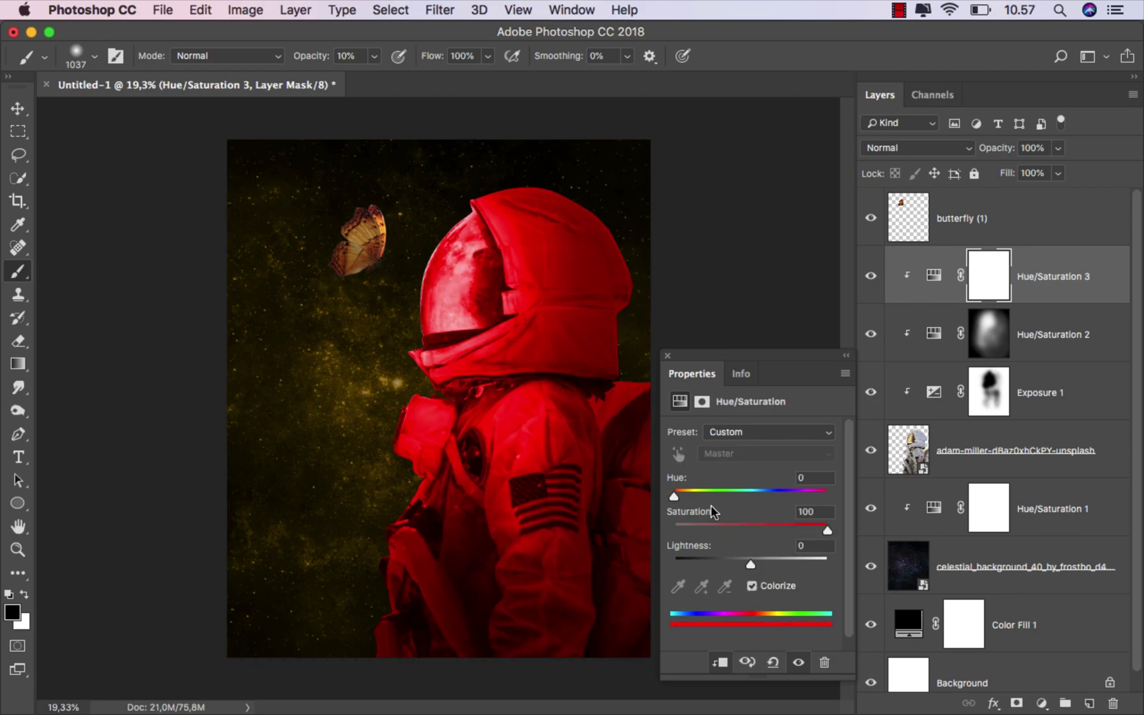
left_click_drag(676, 495, 684, 495)
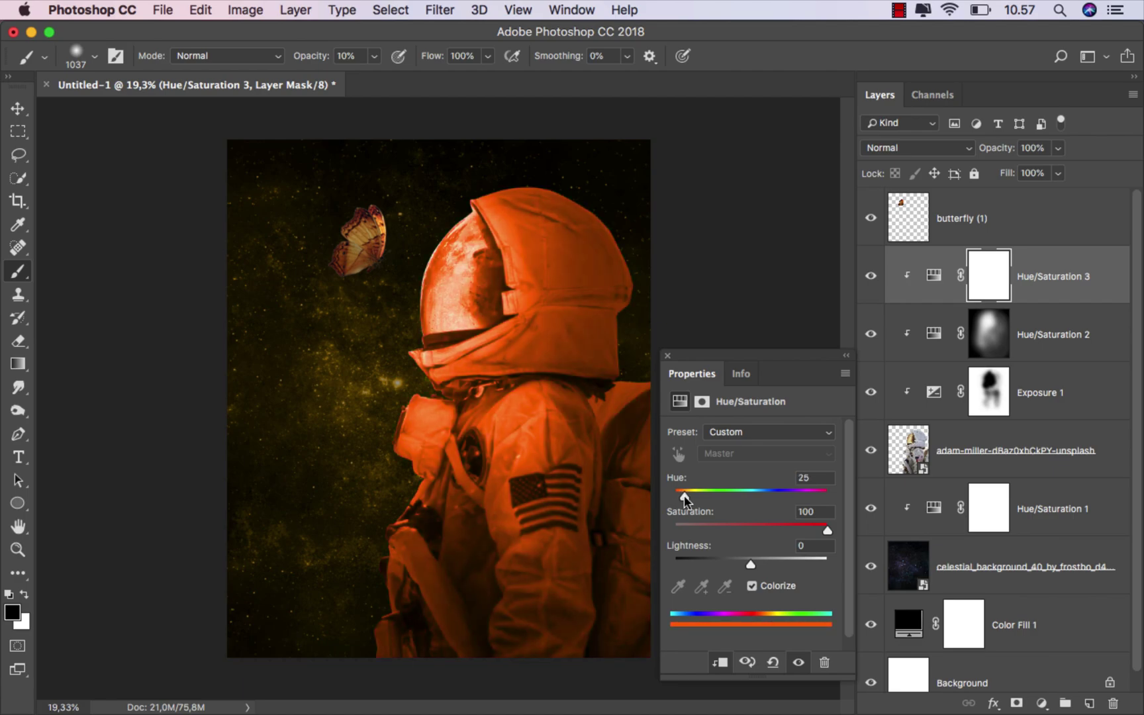
Step: Blend the Hue/Saturation 3 layer in Color Dodge mode with lightness -74 and compare the astronaut with and without it
left_click(911, 148)
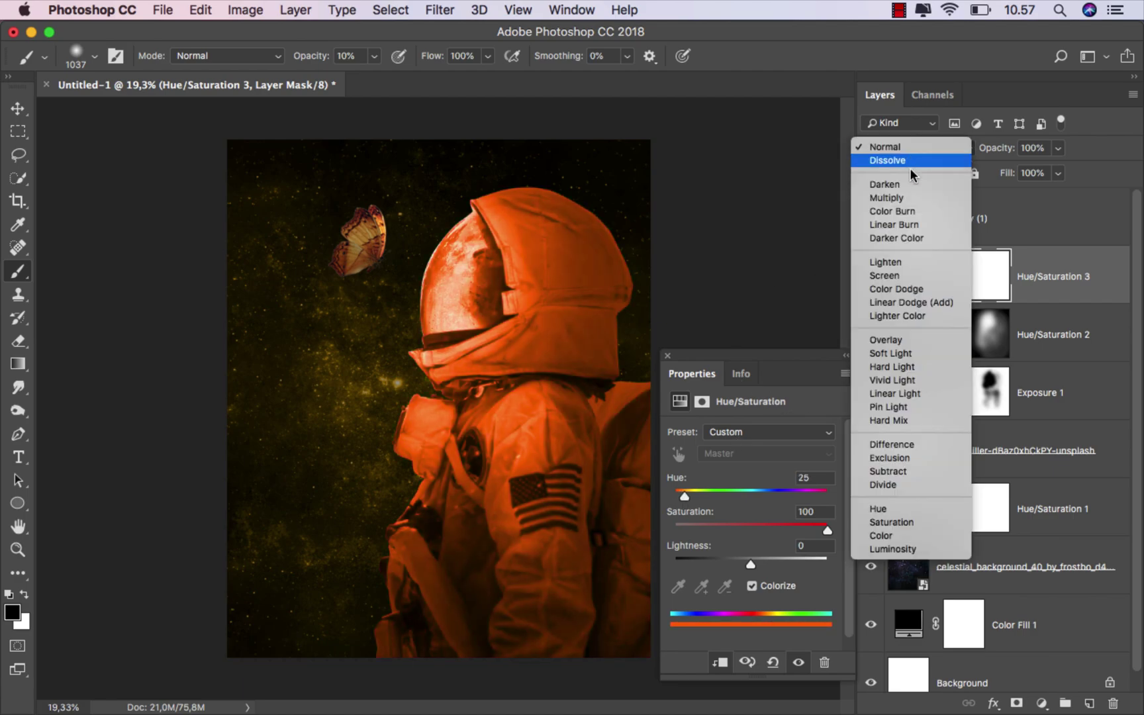
left_click(927, 288)
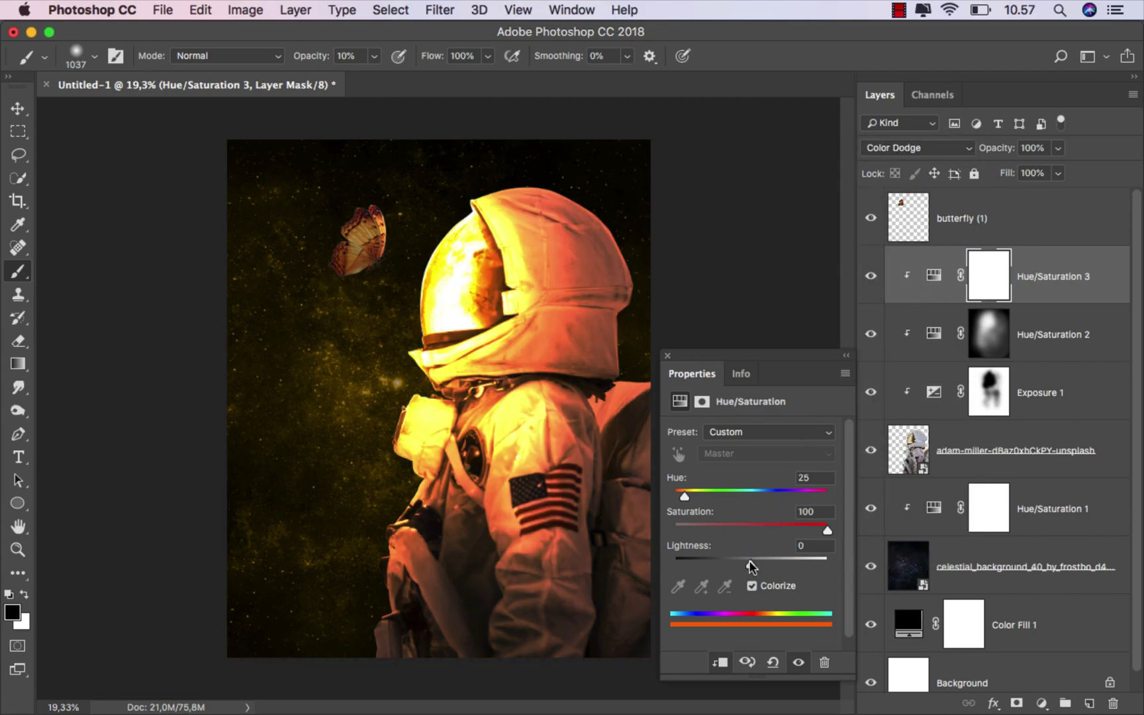
left_click_drag(749, 564, 692, 562)
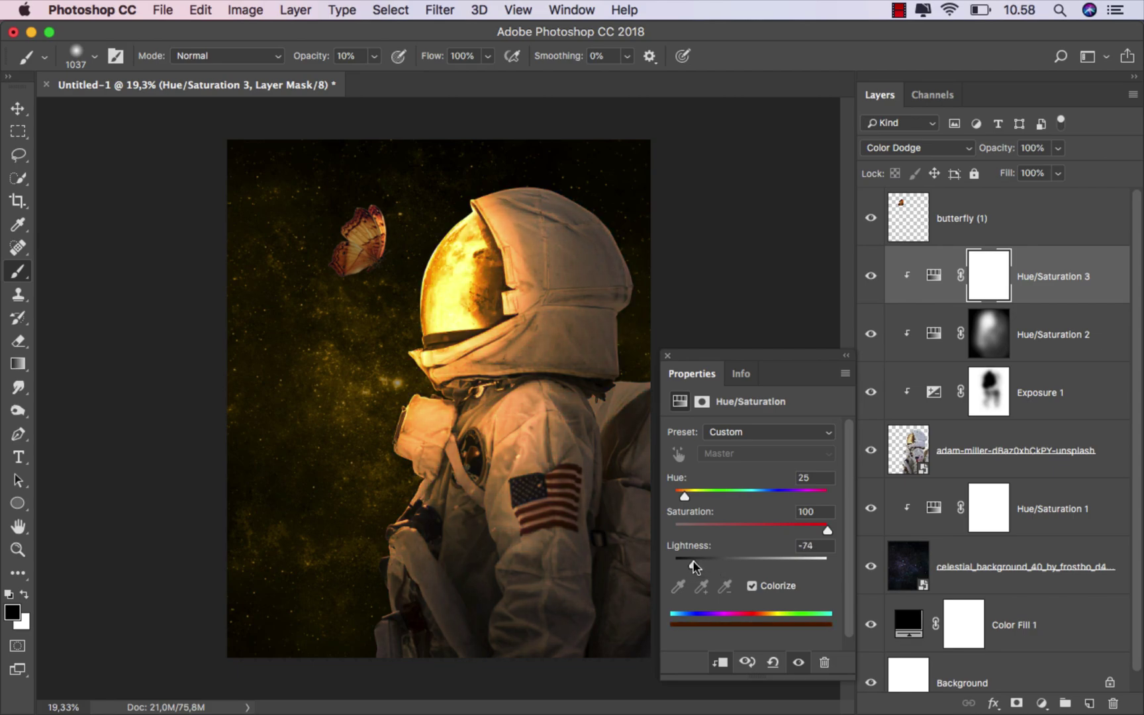
left_click(667, 355)
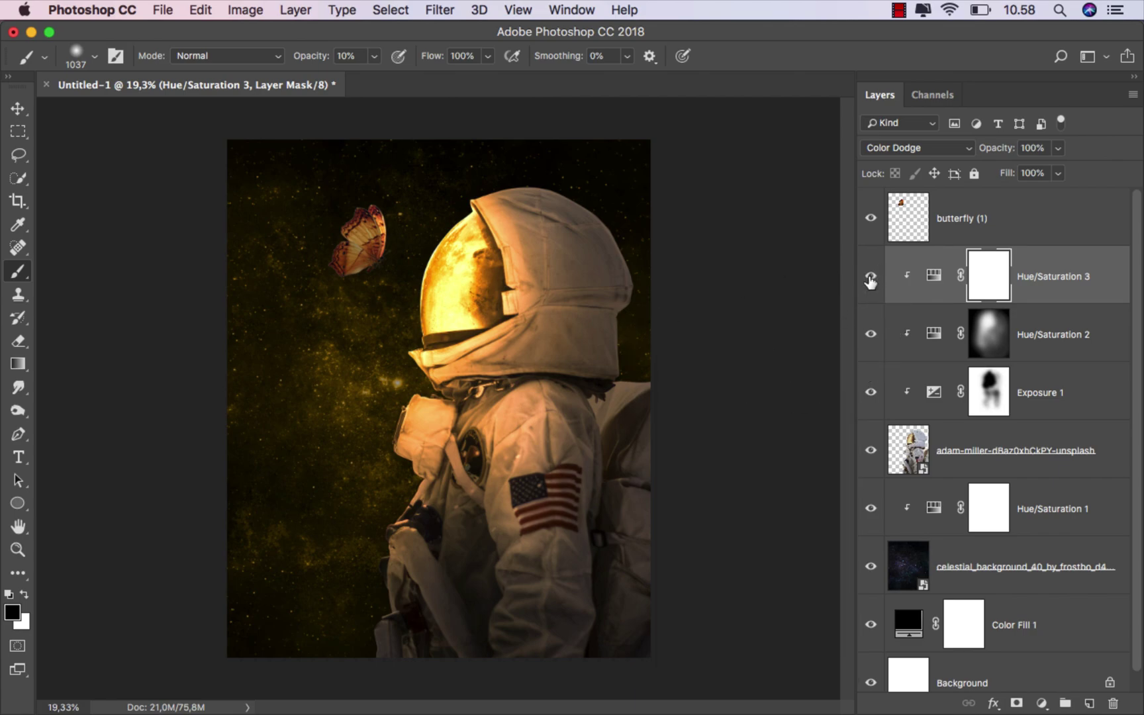
left_click(872, 276)
left_click(872, 276)
key("super+2")
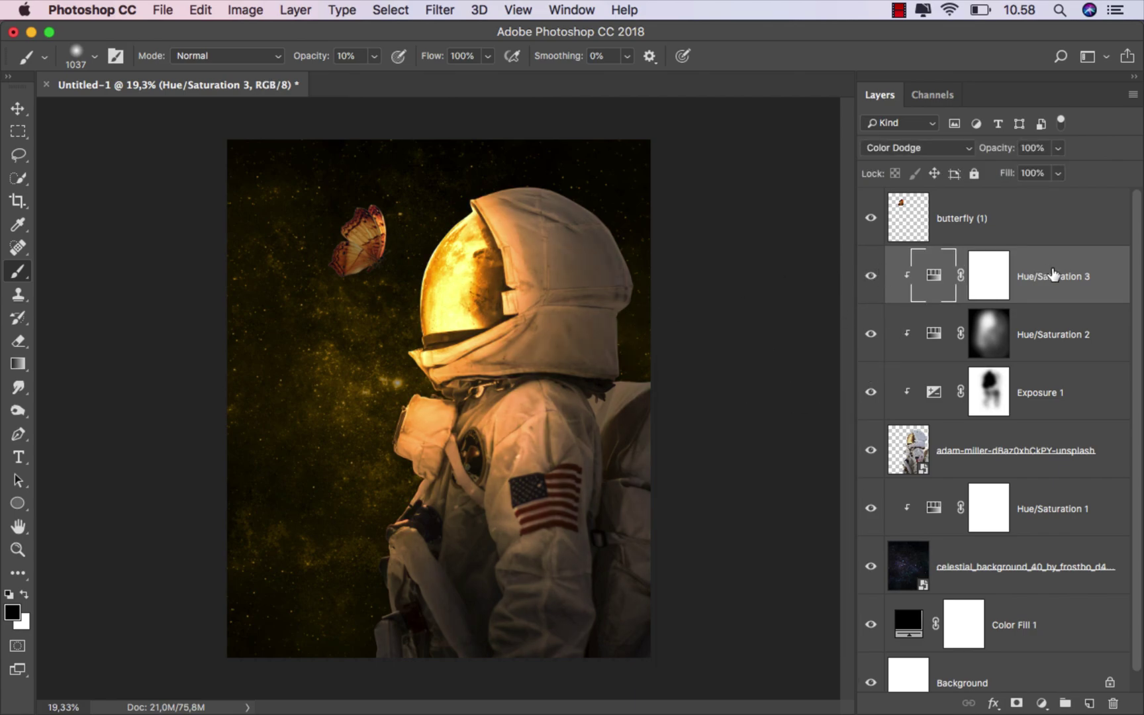
Step: Check the Hue/Saturation 2 and Exposure 1 effects, and paint white on the Exposure 1 mask to darken the helmet's hood, varying the brush size up to 784 px
left_click(878, 339)
left_click(877, 338)
left_click(867, 389)
left_click(868, 390)
left_click(985, 396)
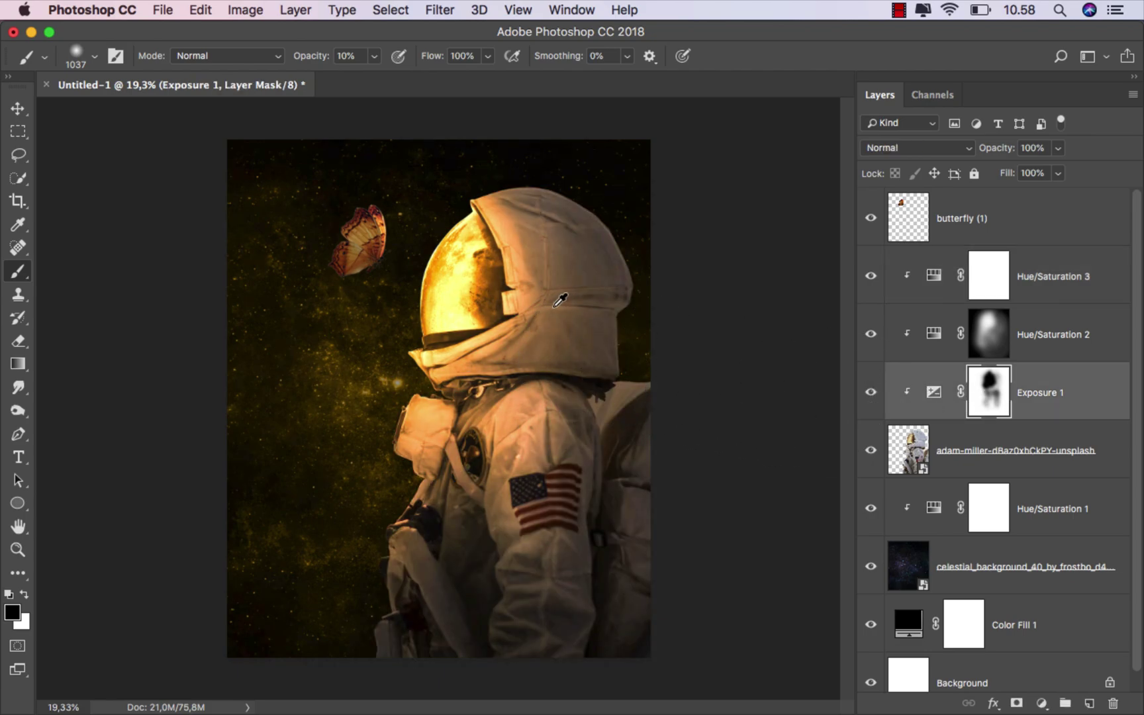
scroll(562, 298, "up", 1)
left_click_drag(521, 322, 490, 323)
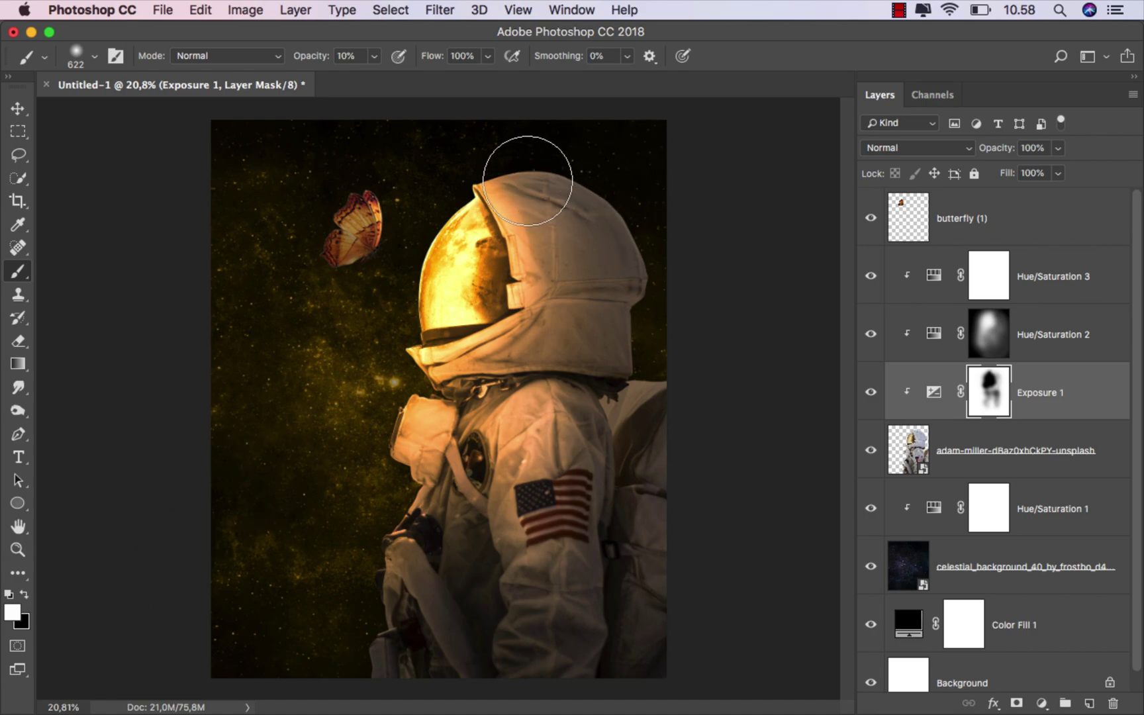
left_click_drag(524, 169, 509, 169)
scroll(518, 176, "up", 1)
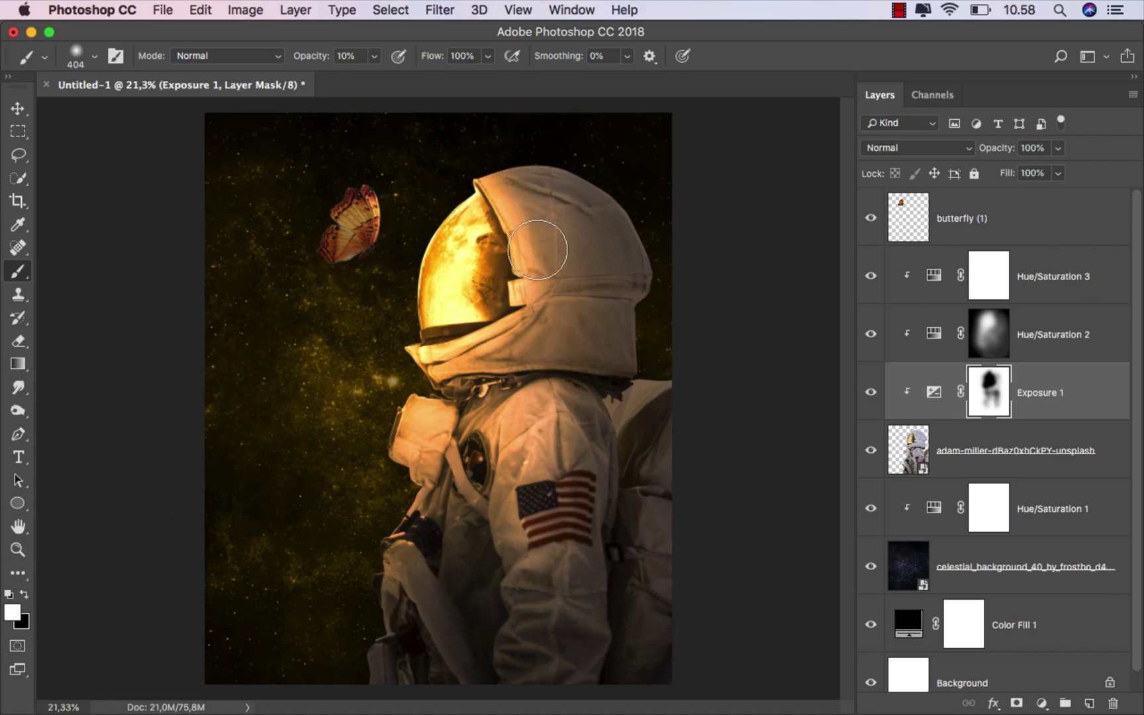
left_click_drag(454, 369, 501, 365)
left_click_drag(583, 332, 599, 333)
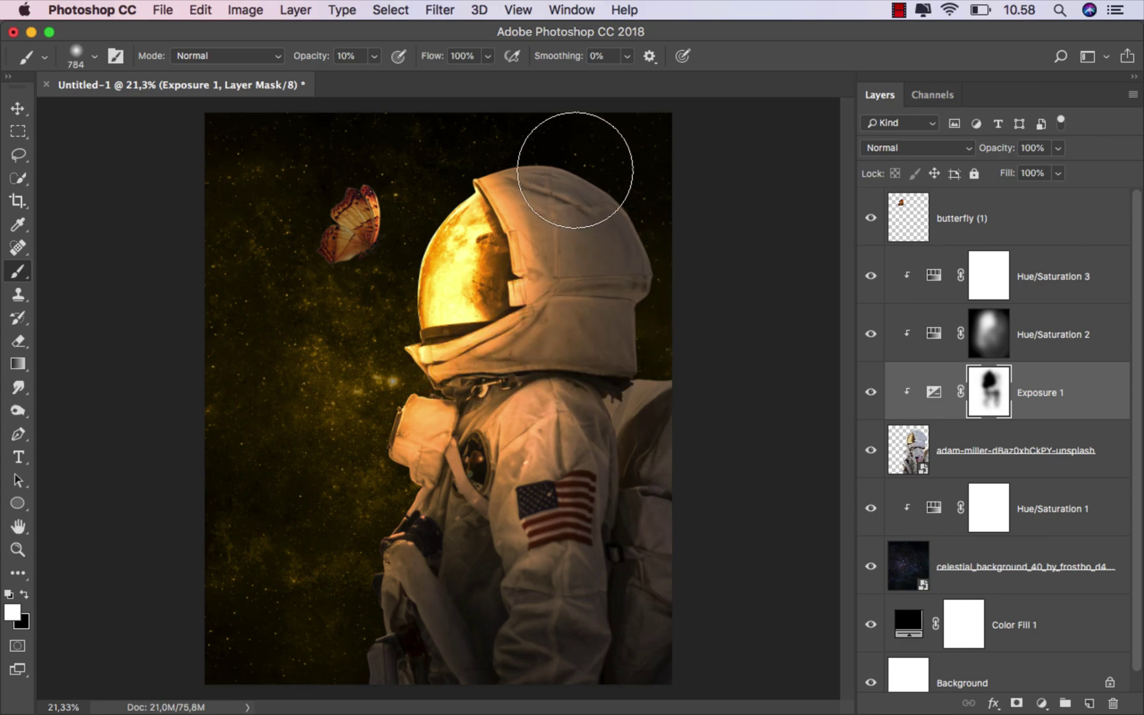
Step: Continue painting white on the Exposure 1 mask over the arm and torso, shrinking the brush to 287 px, and check the layer's effect
mouse_move(576, 398)
left_mouse_down()
mouse_move(585, 462)
mouse_move(594, 446)
mouse_move(608, 524)
mouse_move(654, 460)
mouse_move(643, 352)
mouse_move(566, 598)
mouse_move(525, 632)
mouse_move(447, 632)
mouse_move(422, 595)
mouse_move(442, 649)
left_mouse_up()
mouse_move(496, 517)
left_mouse_down()
mouse_move(440, 472)
mouse_move(419, 437)
mouse_move(446, 449)
mouse_move(447, 436)
mouse_move(467, 465)
mouse_move(494, 484)
mouse_move(526, 475)
mouse_move(524, 488)
mouse_move(427, 439)
mouse_move(498, 434)
left_mouse_up()
left_click_drag(551, 355, 515, 357)
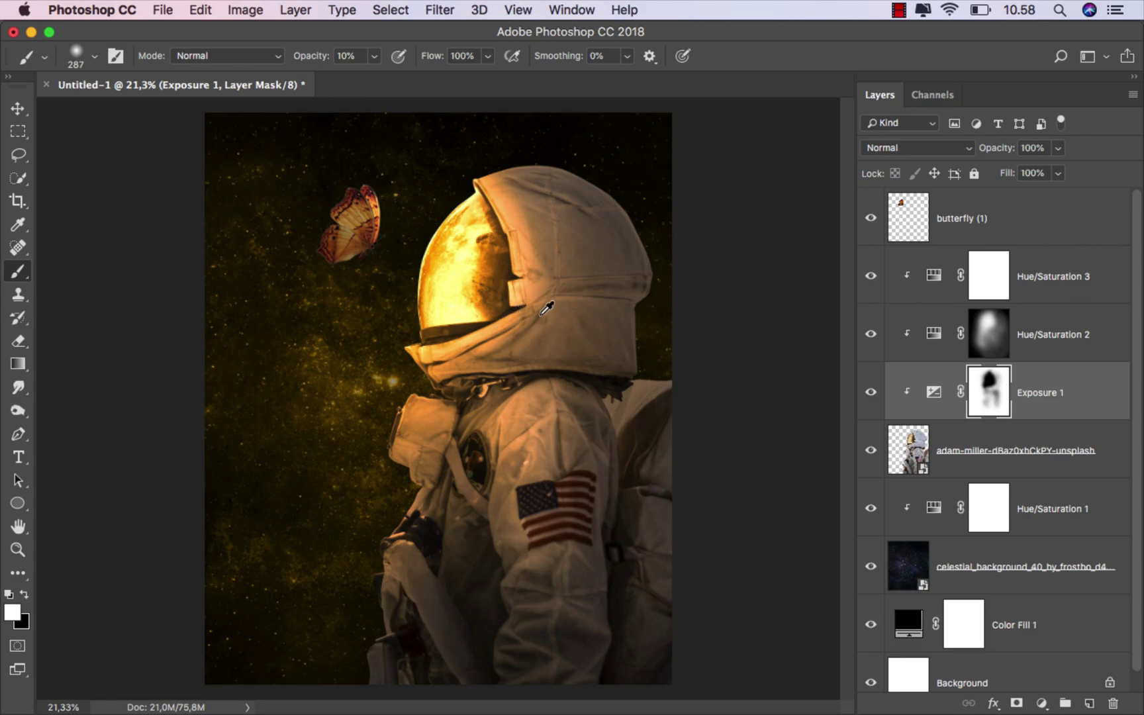
scroll(547, 308, "down", 1)
left_click(871, 392)
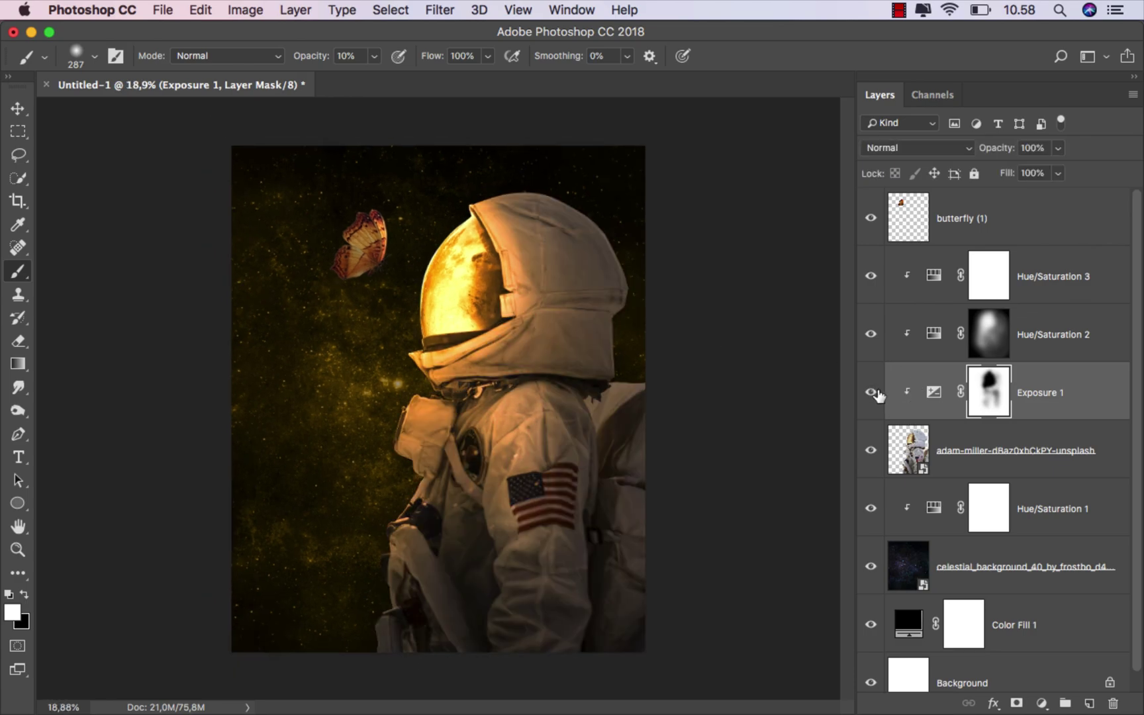
left_click(1047, 392)
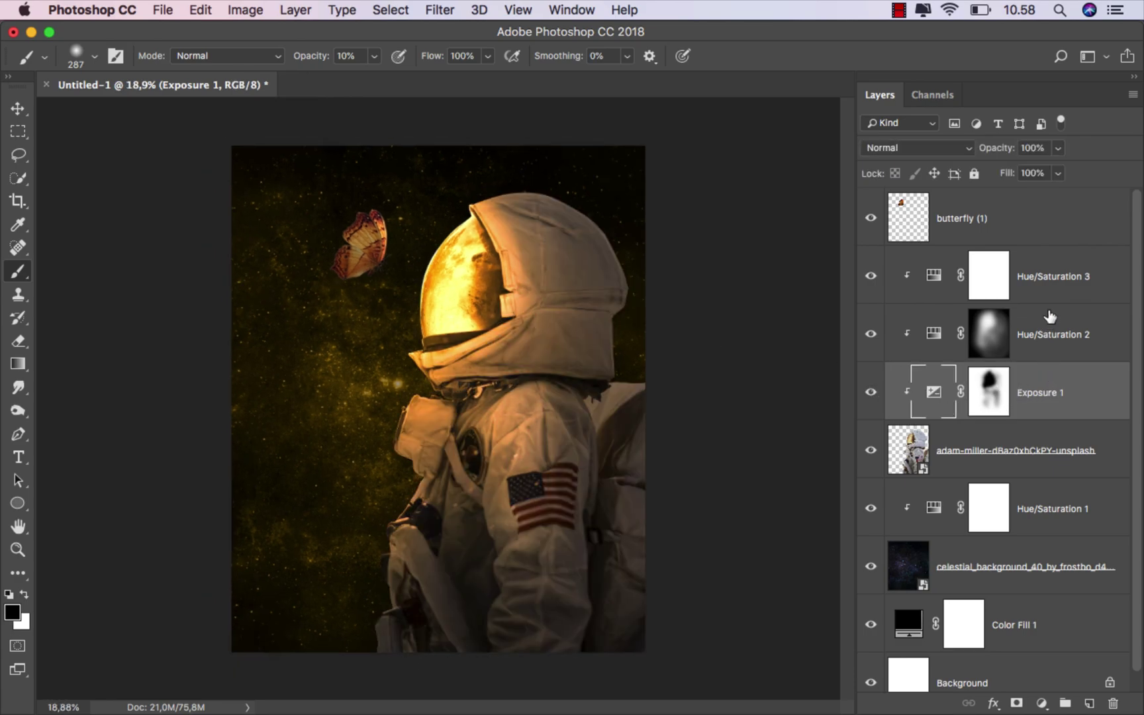
Step: Create a new layer above Hue/Saturation 3, clip it to the astronaut, name it "black" and set its blend mode to Multiply
left_click(1056, 281)
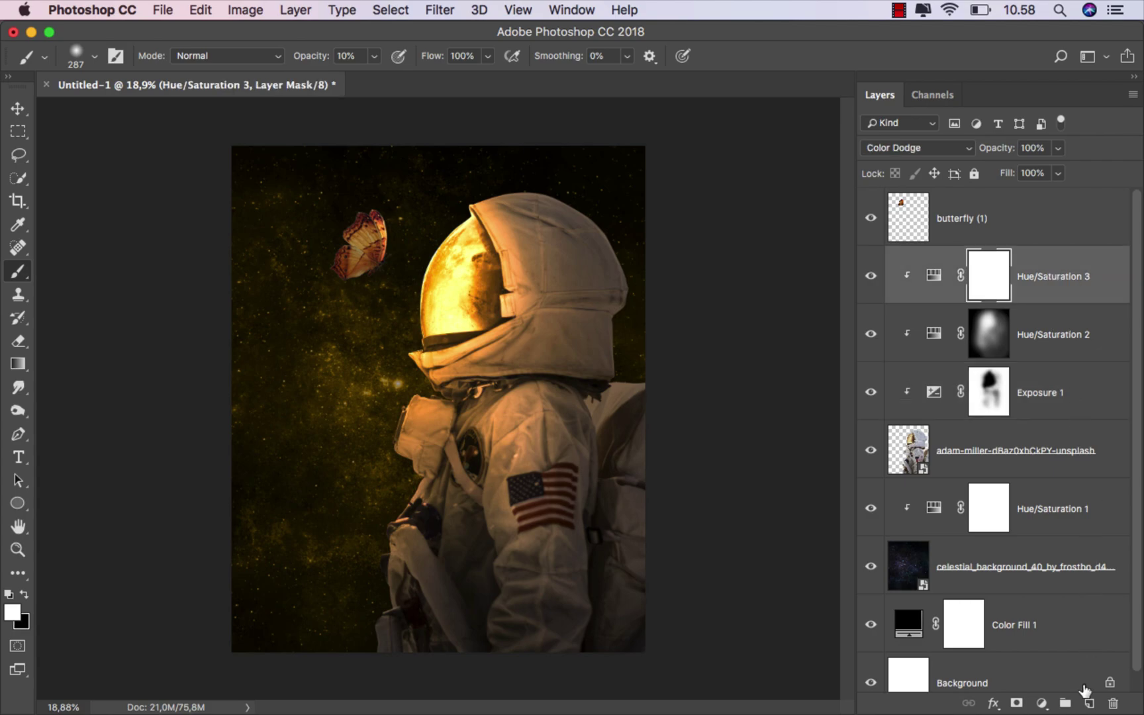
left_click(1089, 703)
right_click(1016, 286)
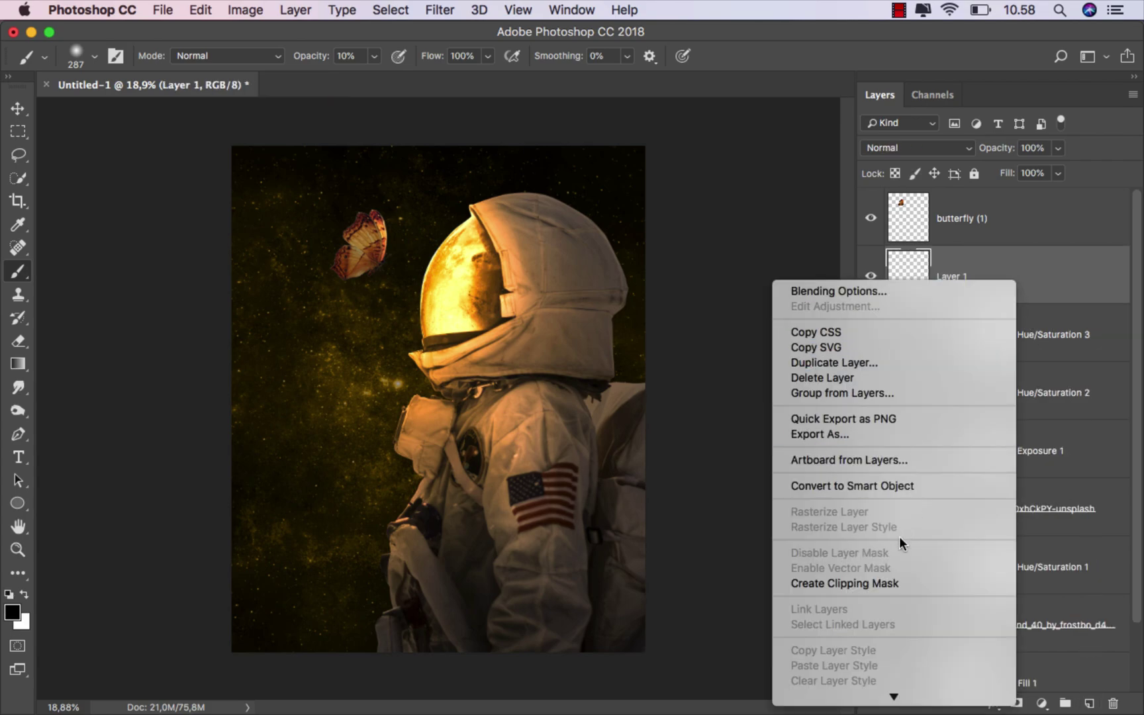
left_click(894, 583)
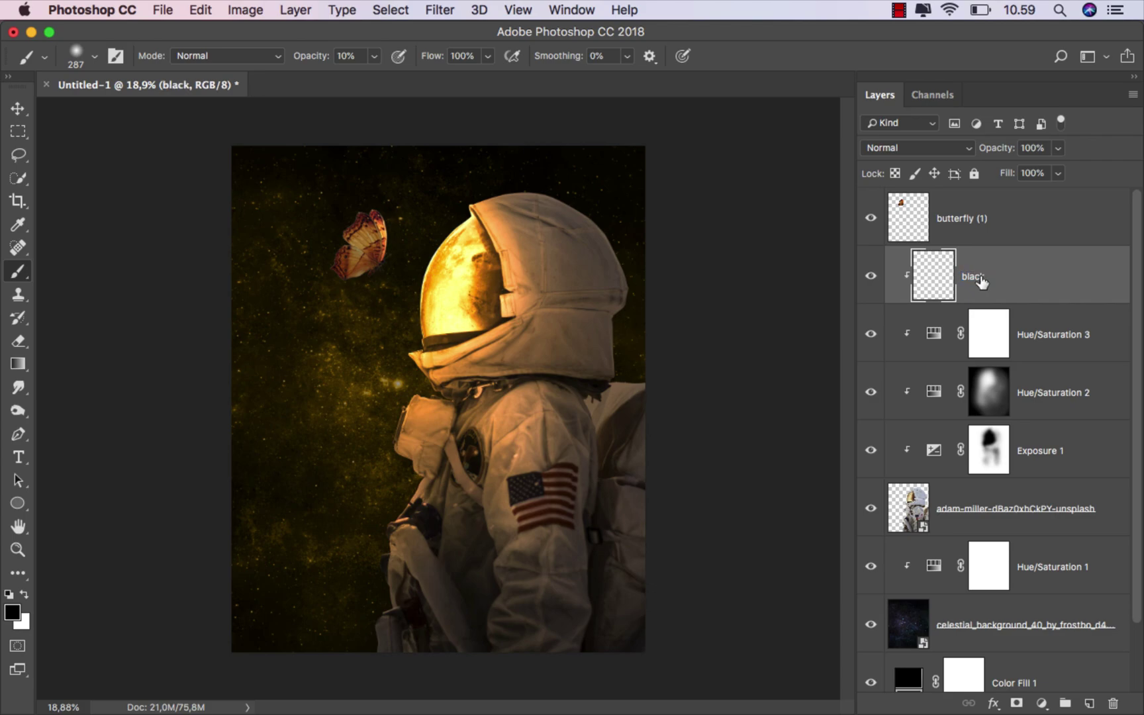
left_click(914, 152)
left_click(904, 193)
Step: Paint soft black shadows at 10% opacity on the "black" layer along the astronaut's back, backpack and lower suit, enlarging the brush to 1160 px
scroll(543, 442, "up", 2)
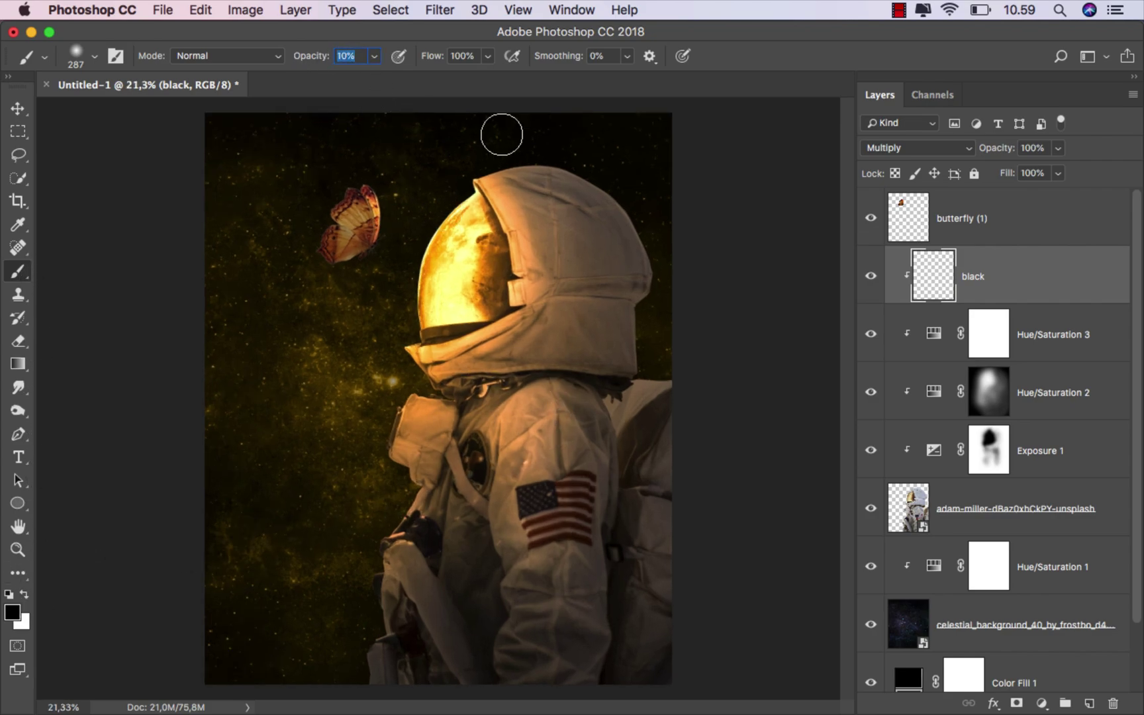
left_click_drag(639, 181, 687, 187)
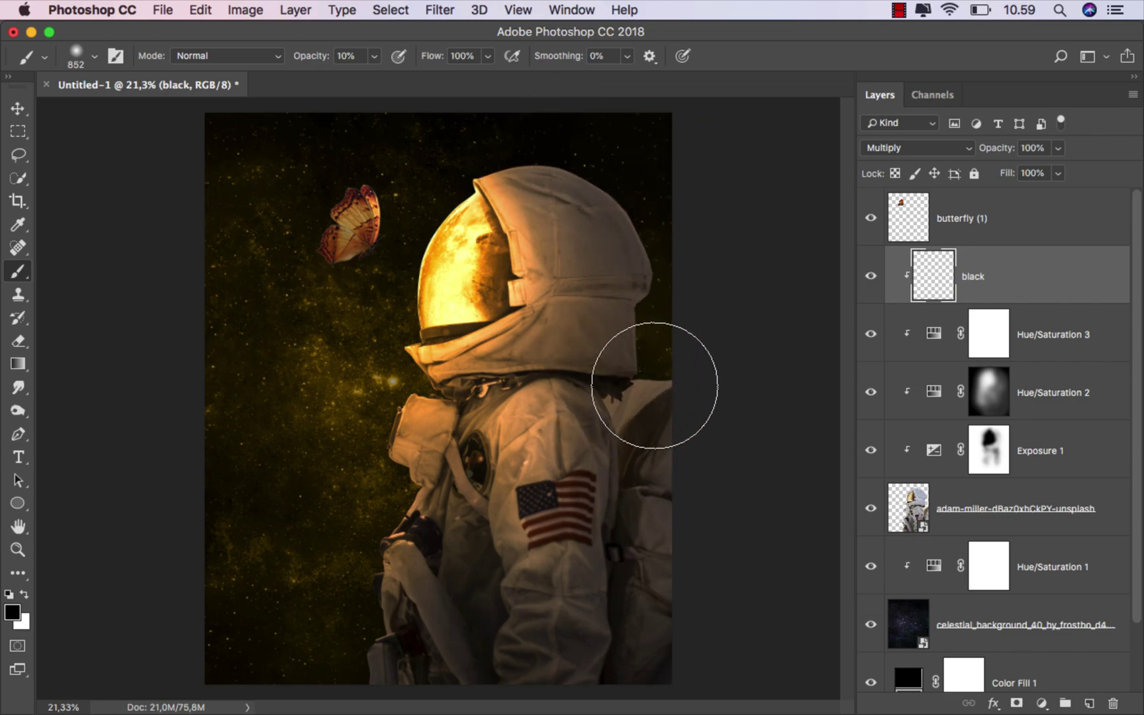
scroll(654, 385, "down", 1)
left_click_drag(574, 421, 666, 417)
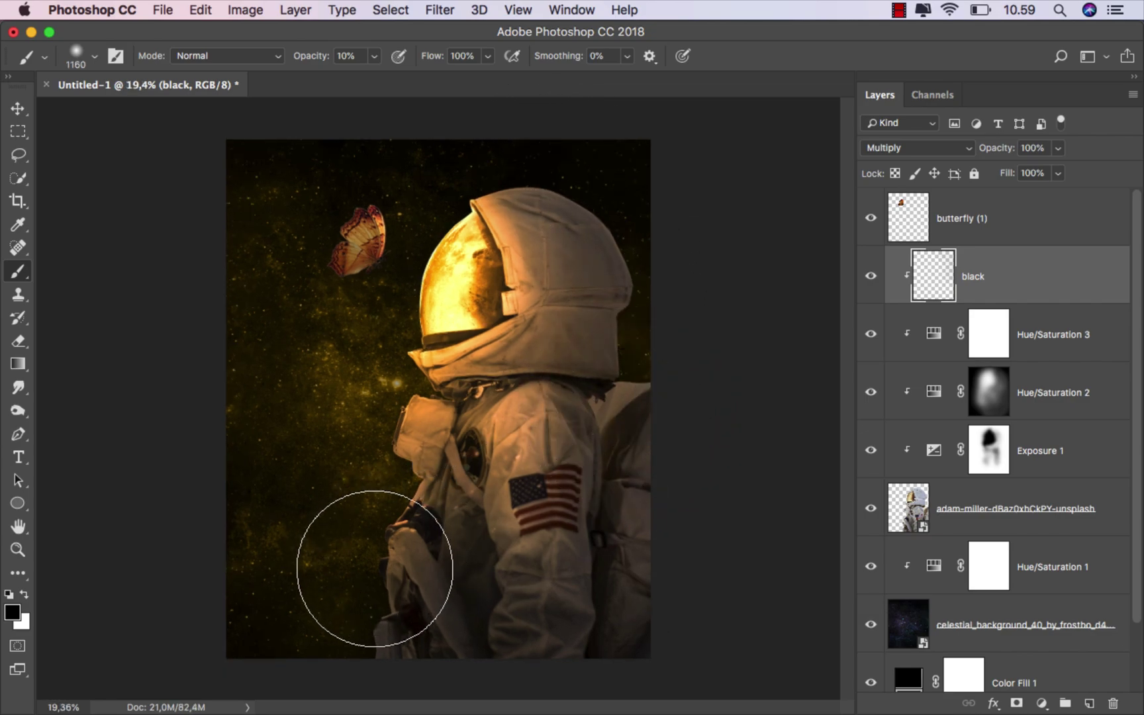
mouse_move(375, 568)
left_mouse_down()
mouse_move(376, 650)
mouse_move(398, 652)
mouse_move(371, 637)
mouse_move(464, 641)
mouse_move(502, 625)
mouse_move(470, 527)
mouse_move(381, 551)
mouse_move(466, 618)
mouse_move(513, 637)
mouse_move(557, 605)
mouse_move(578, 561)
mouse_move(601, 625)
mouse_move(629, 619)
mouse_move(645, 595)
mouse_move(627, 470)
mouse_move(633, 407)
mouse_move(656, 364)
mouse_move(640, 342)
mouse_move(649, 265)
mouse_move(615, 196)
mouse_move(567, 153)
mouse_move(594, 257)
mouse_move(580, 349)
mouse_move(631, 388)
mouse_move(668, 391)
mouse_move(658, 420)
mouse_move(687, 624)
left_mouse_up()
Step: Undo the last shadow stroke, deepen the shadows on the back and lower suit with a 973 px brush, and compare with the "black" layer hidden
key("super+z")
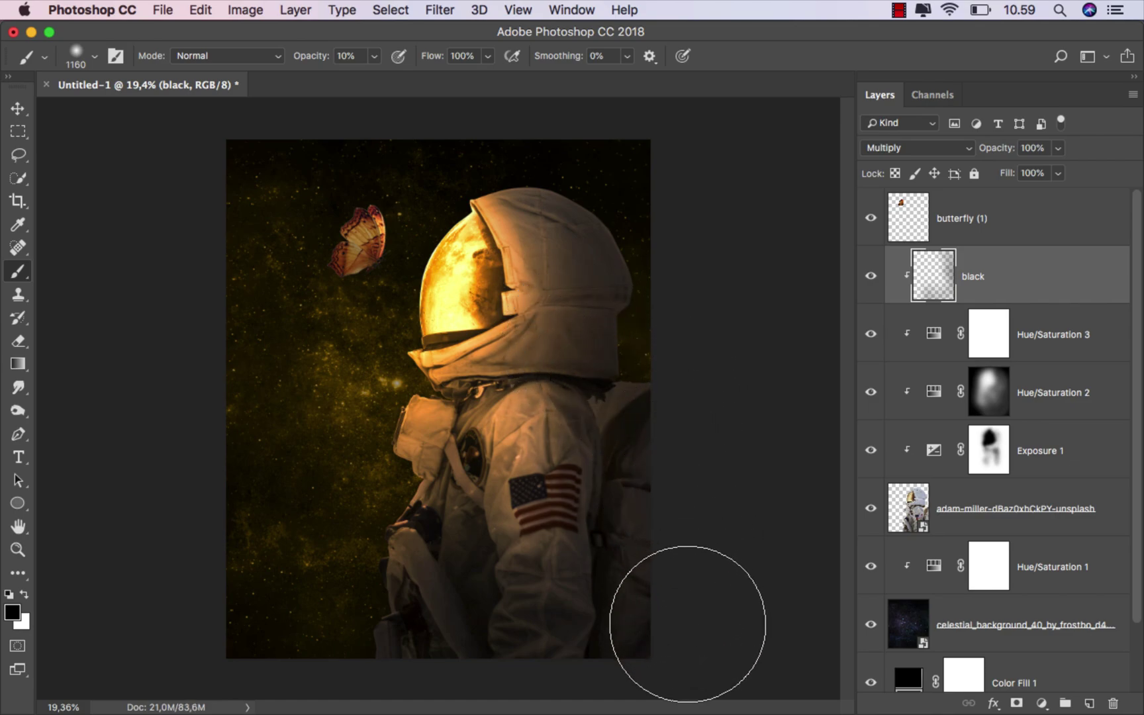
mouse_move(636, 332)
left_mouse_down()
mouse_move(630, 268)
mouse_move(598, 172)
mouse_move(621, 208)
mouse_move(581, 300)
mouse_move(610, 473)
mouse_move(658, 575)
mouse_move(657, 614)
mouse_move(631, 663)
mouse_move(605, 660)
mouse_move(645, 550)
mouse_move(642, 401)
mouse_move(637, 249)
mouse_move(594, 189)
mouse_move(576, 482)
mouse_move(569, 412)
mouse_move(573, 556)
mouse_move(558, 608)
mouse_move(613, 582)
mouse_move(625, 648)
mouse_move(699, 551)
mouse_move(627, 646)
mouse_move(530, 674)
left_mouse_up()
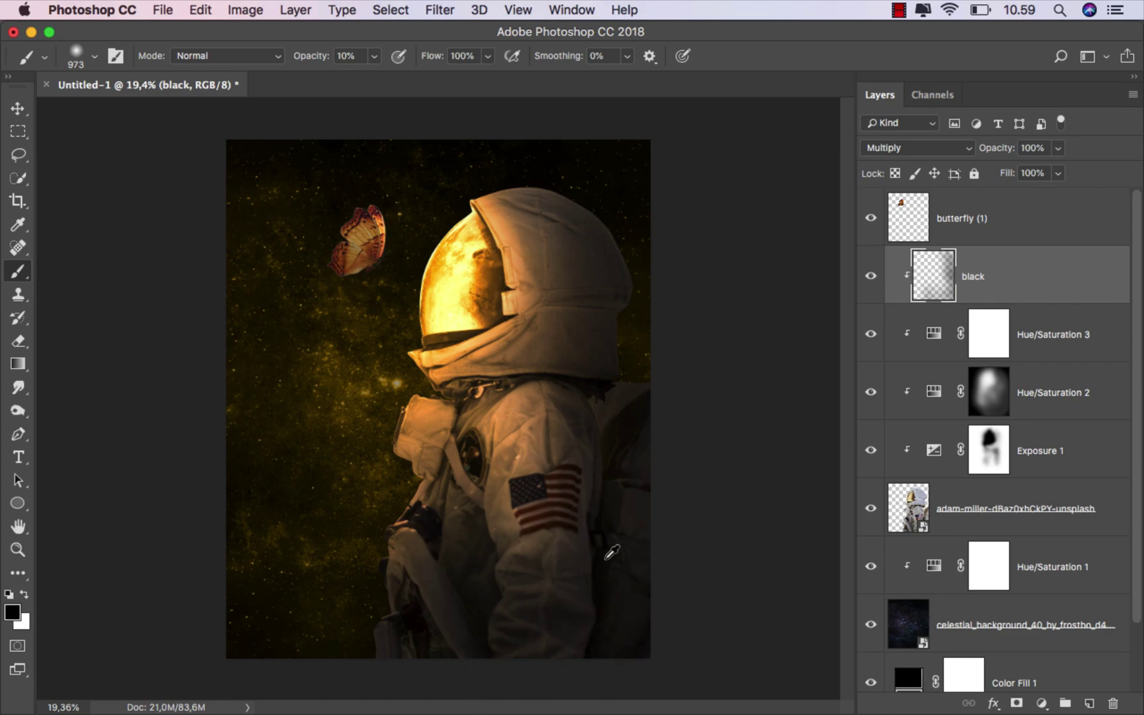
scroll(611, 552, "up", 1)
left_click(872, 280)
left_click(874, 281)
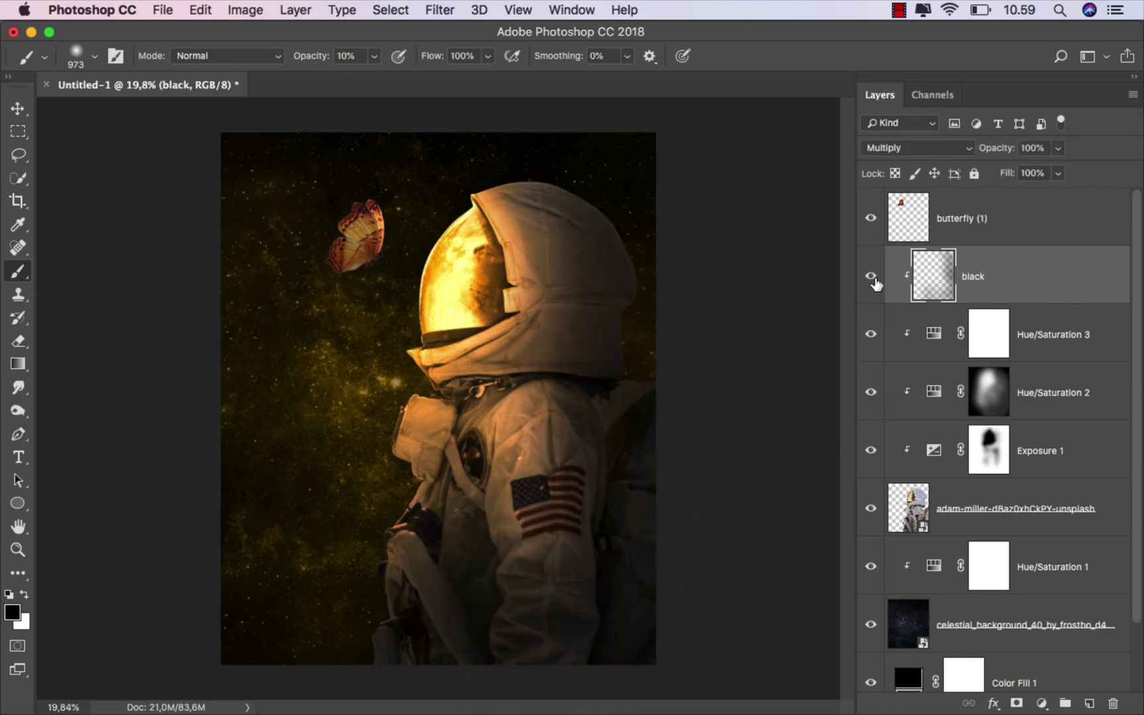
key("v")
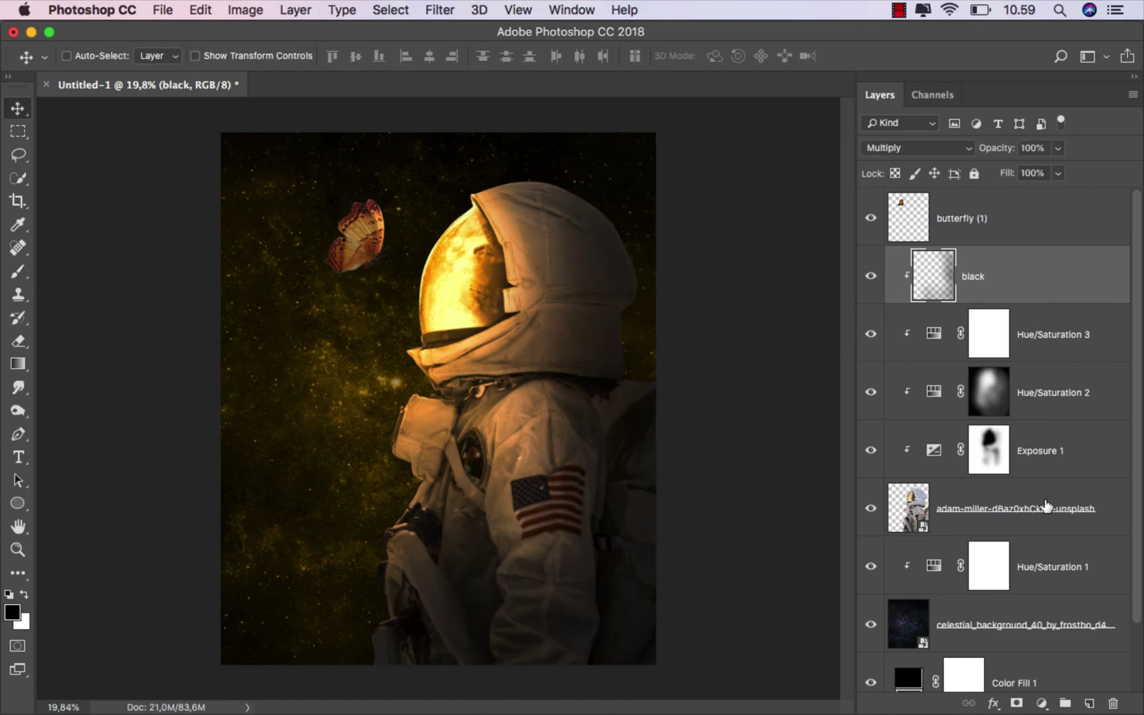
Step: Add a clipped Exposure adjustment above the "black" layer, set its exposure to +0.78 and invert its mask to black
left_click(1043, 701)
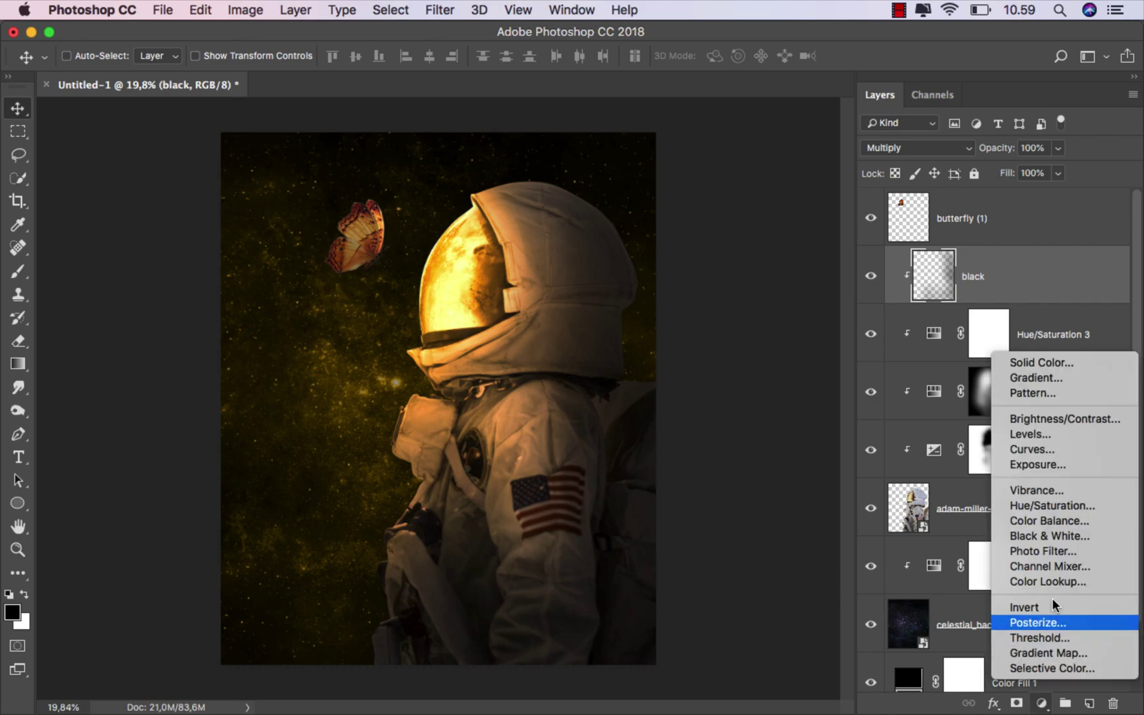
left_click(1048, 467)
left_click(718, 663)
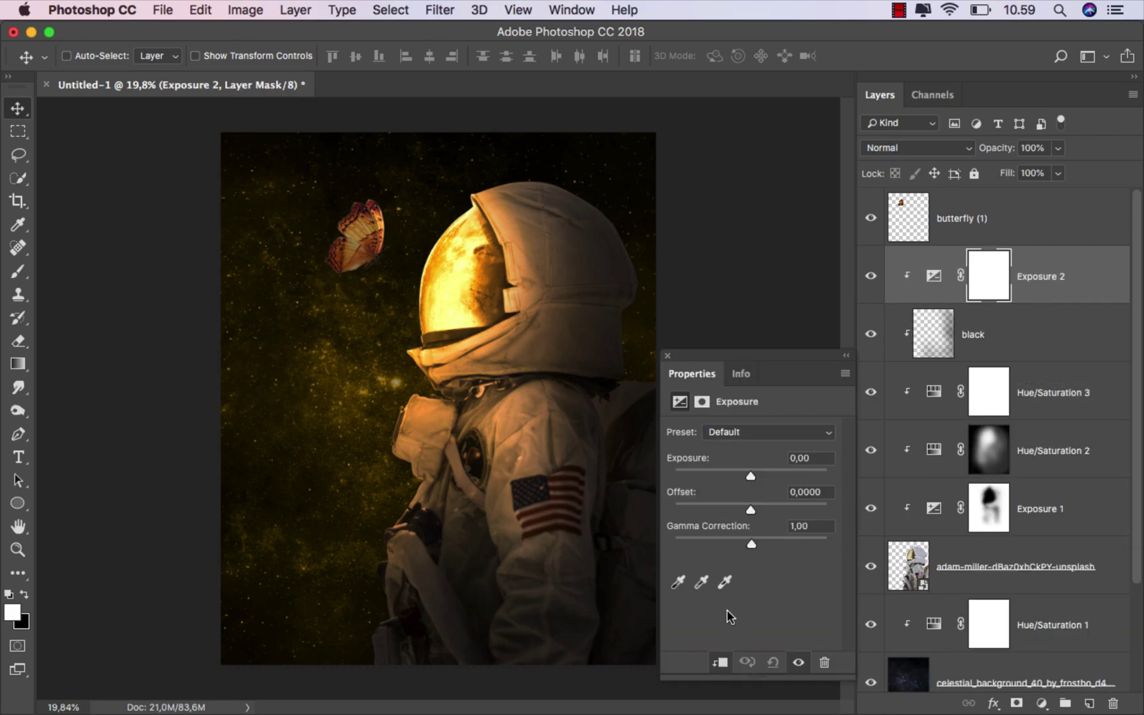
left_click_drag(757, 477, 759, 477)
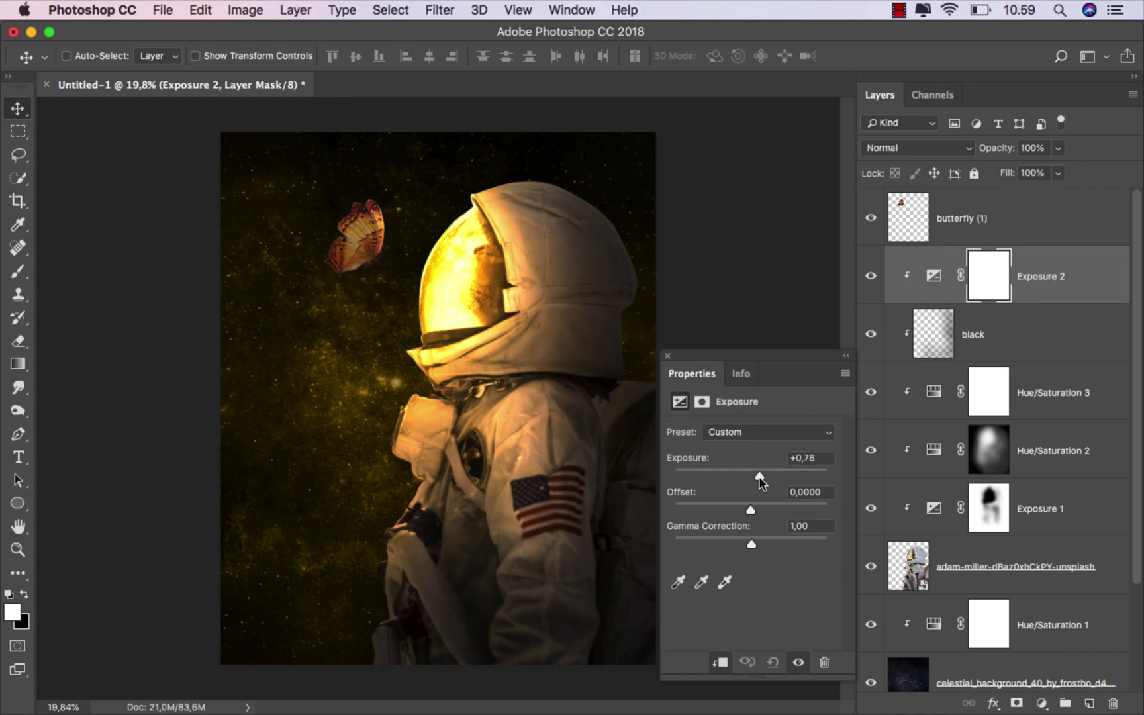
left_click(667, 356)
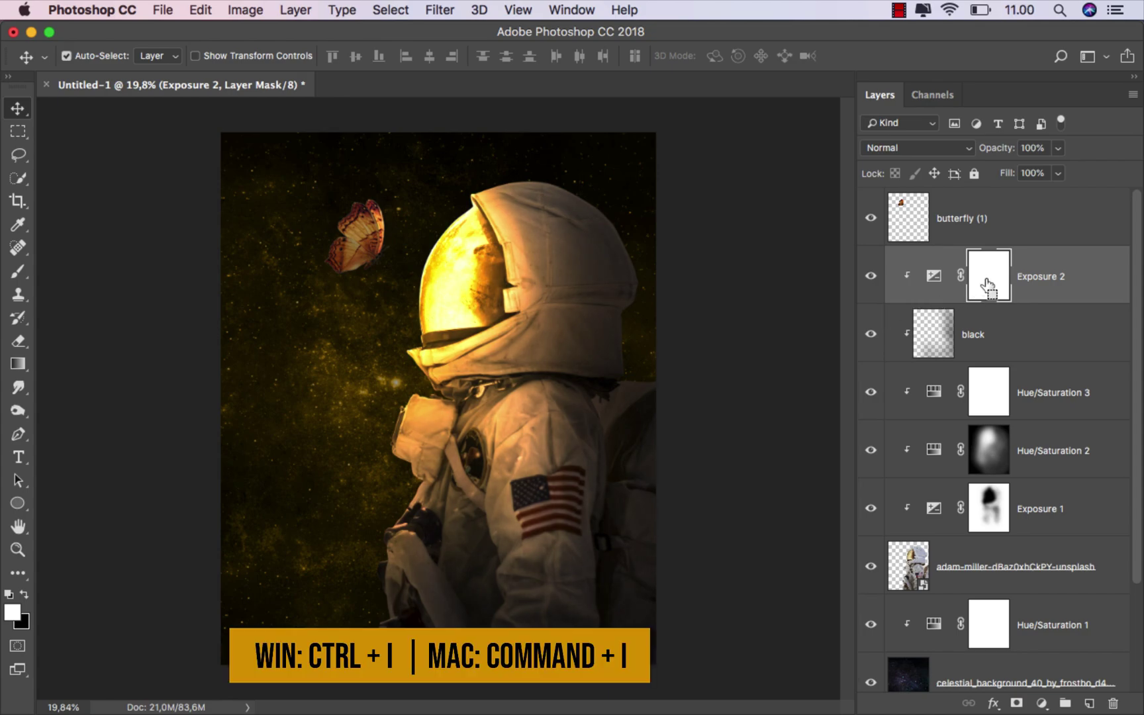
key("super+i")
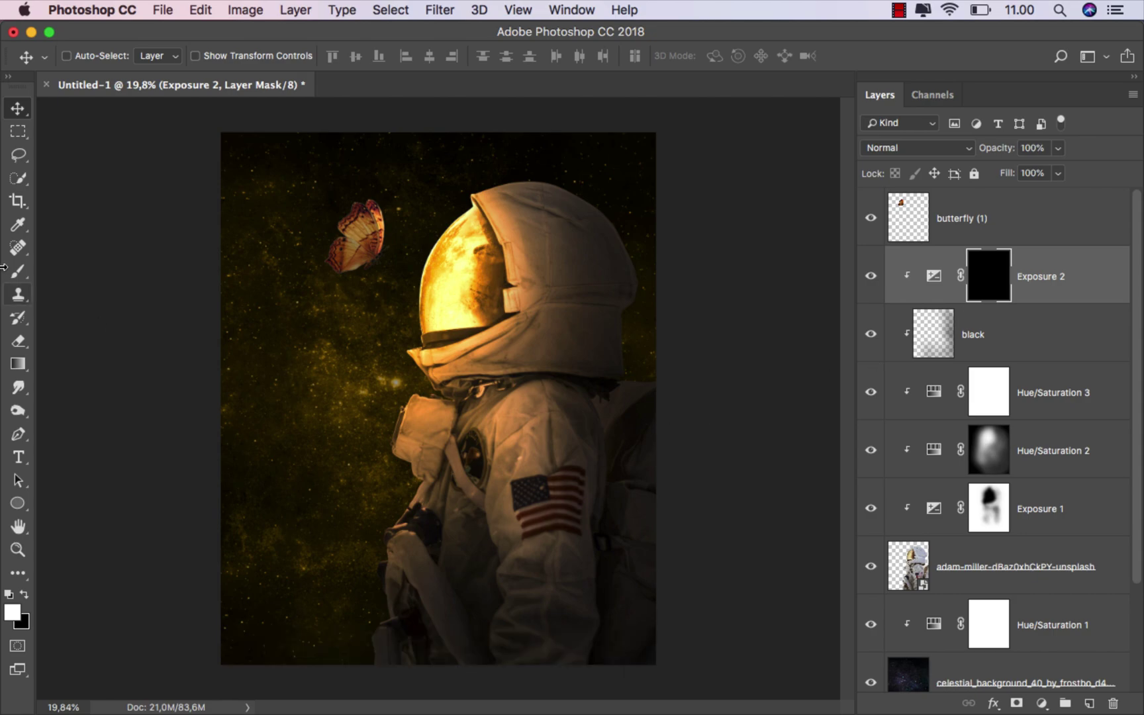
Step: Paint white at 10% opacity on the Exposure 2 mask over the helmet's hood and front edge, using a 566 px brush
left_click_drag(18, 271, 73, 270)
scroll(470, 238, "up", 2)
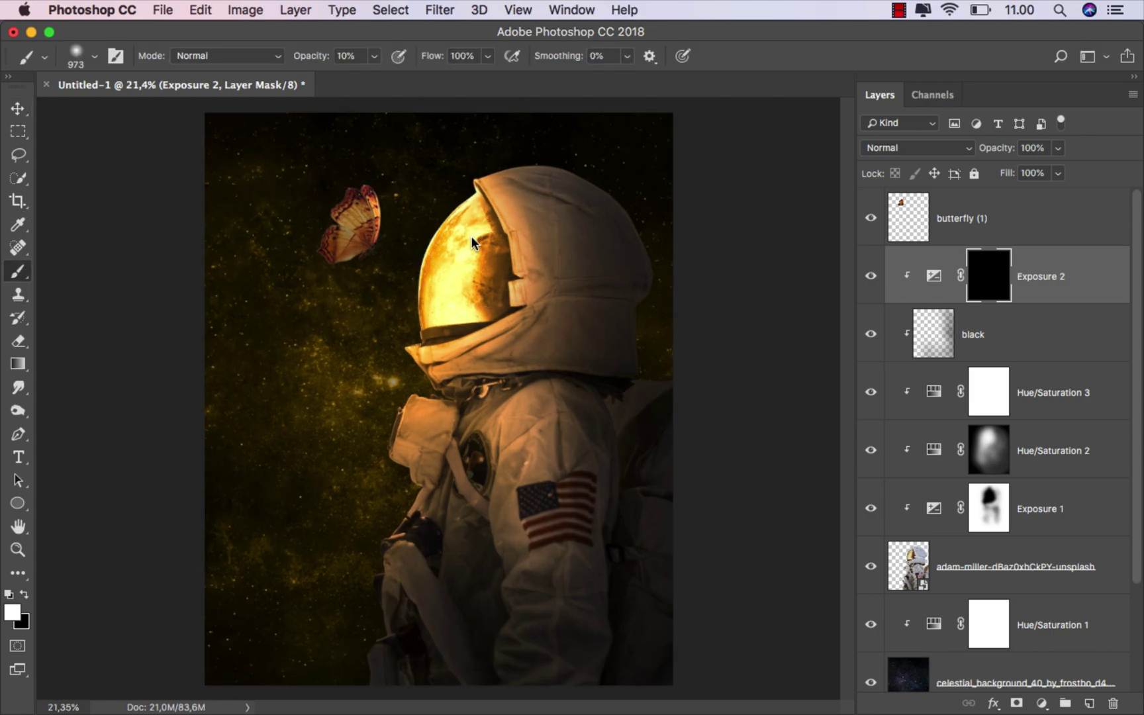
left_click_drag(469, 237, 419, 240)
scroll(516, 205, "up", 5)
mouse_move(522, 197)
left_mouse_down()
mouse_move(486, 208)
mouse_move(498, 182)
mouse_move(528, 203)
mouse_move(544, 246)
mouse_move(522, 317)
mouse_move(471, 203)
mouse_move(442, 293)
mouse_move(460, 285)
mouse_move(411, 259)
mouse_move(387, 277)
mouse_move(390, 363)
mouse_move(507, 324)
mouse_move(449, 217)
mouse_move(381, 387)
left_mouse_up()
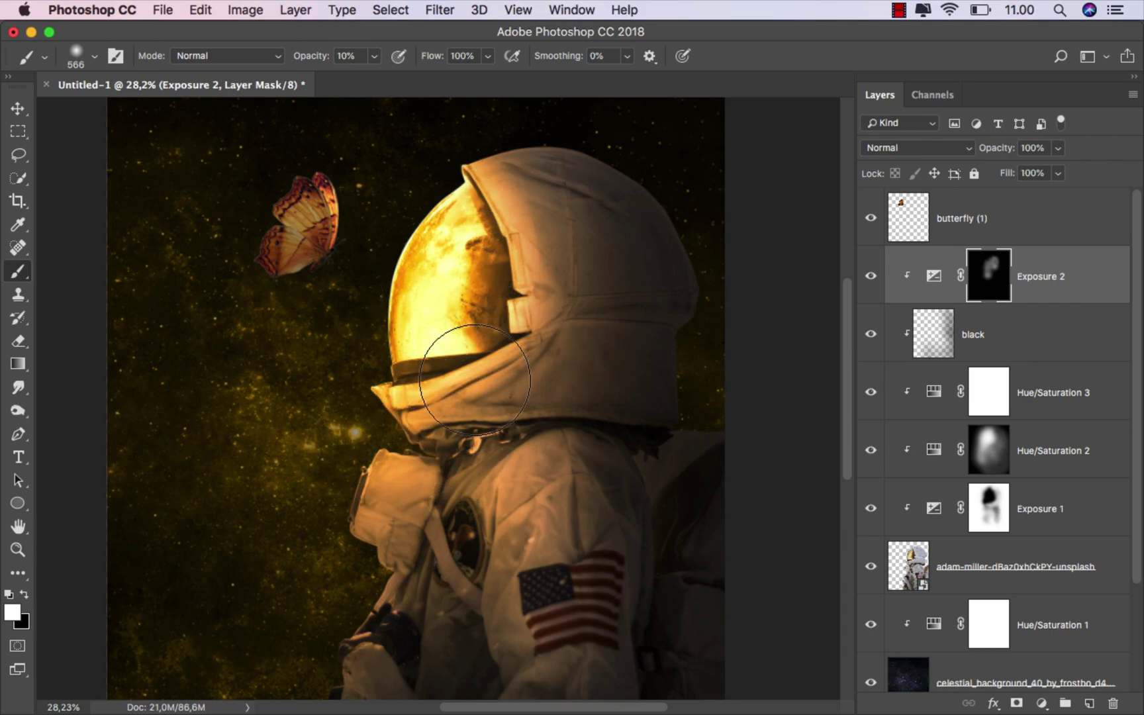
Step: Refine the Exposure 2 mask around the collar and upper suit with 156 px and 401 px brushes, and compare with the layer hidden
left_click_drag(462, 372, 423, 376)
scroll(516, 298, "up", 2)
left_click_drag(492, 313, 471, 312)
scroll(471, 367, "down", 1)
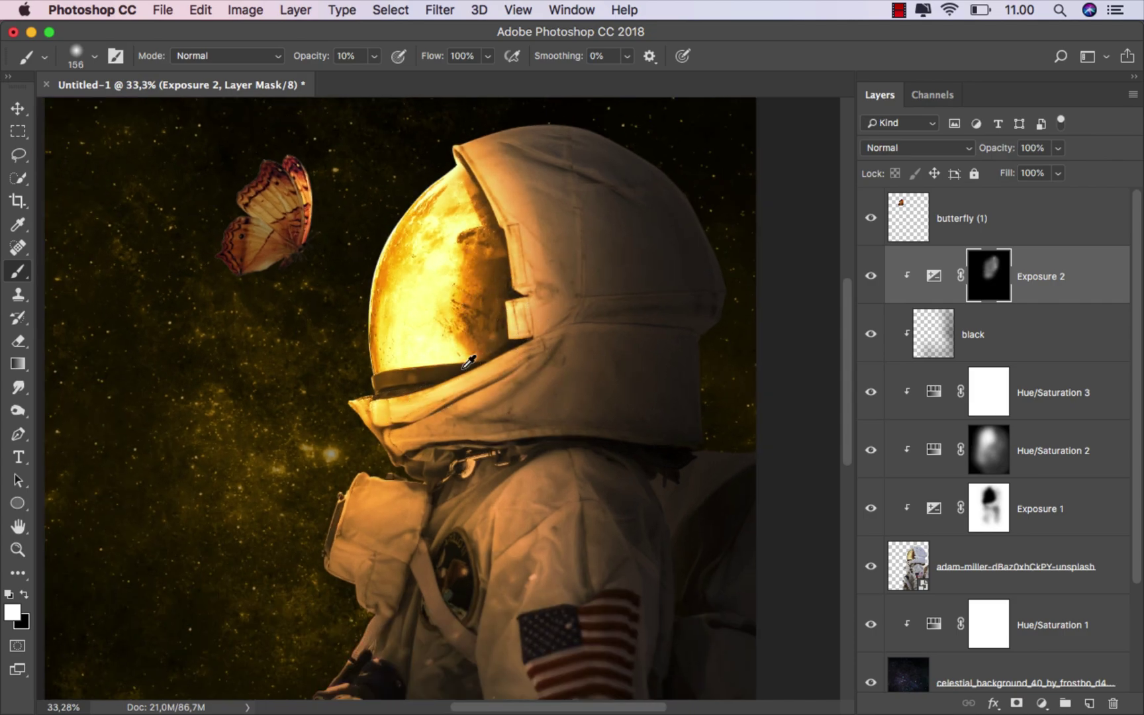
left_click_drag(483, 369, 507, 369)
mouse_move(436, 411)
left_mouse_down()
mouse_move(508, 421)
mouse_move(498, 485)
mouse_move(532, 497)
mouse_move(533, 573)
mouse_move(524, 488)
mouse_move(492, 507)
left_mouse_up()
scroll(479, 298, "down", 5)
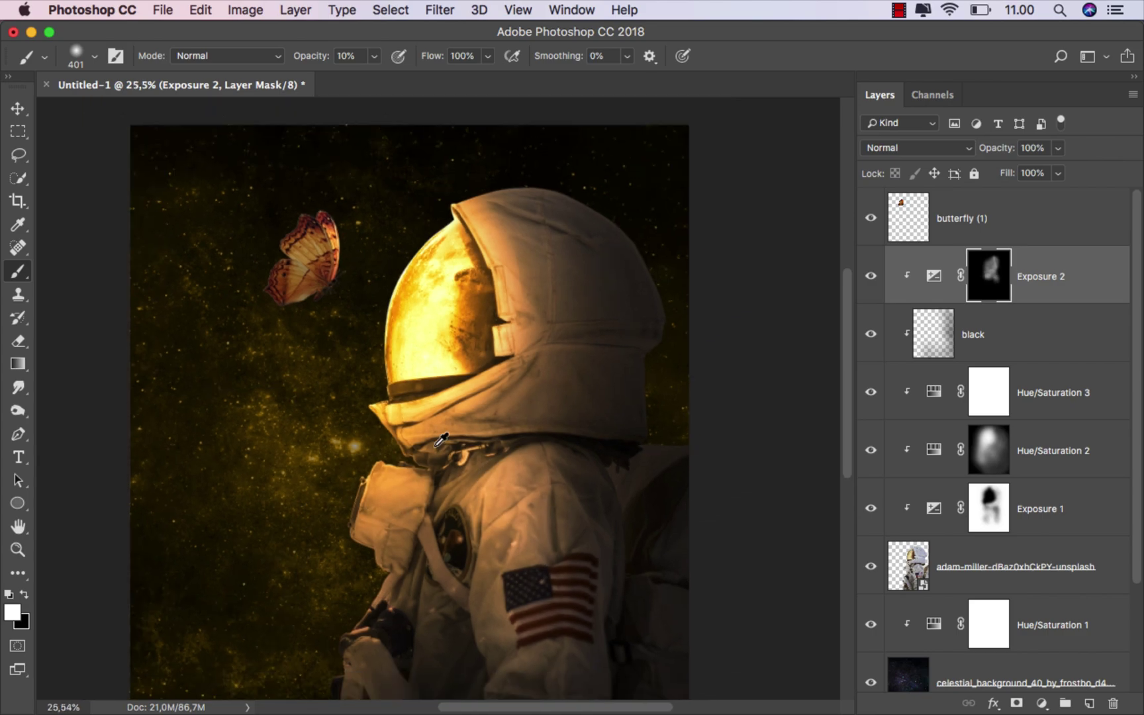
scroll(441, 439, "up", 2)
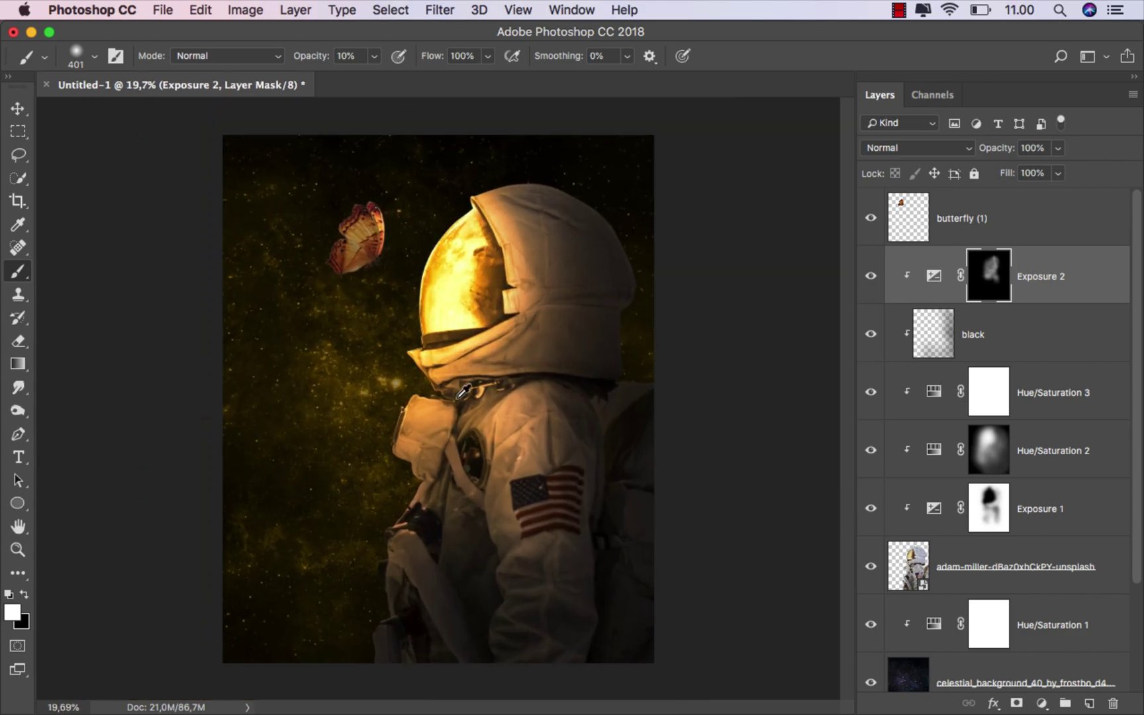
left_click(870, 277)
left_click(869, 277)
left_click(1078, 286)
key("v")
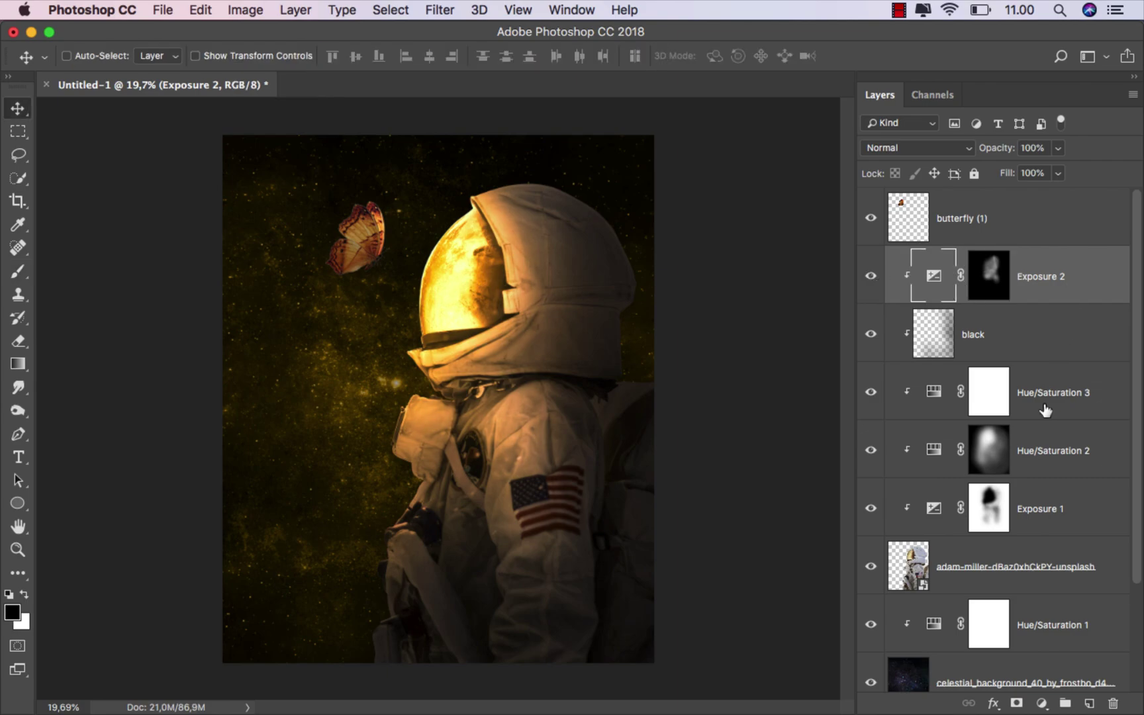
Step: Add a black-to-white Gradient Map clipped to the astronaut, set its blend mode to Soft Light and invert its mask
left_click(1039, 702)
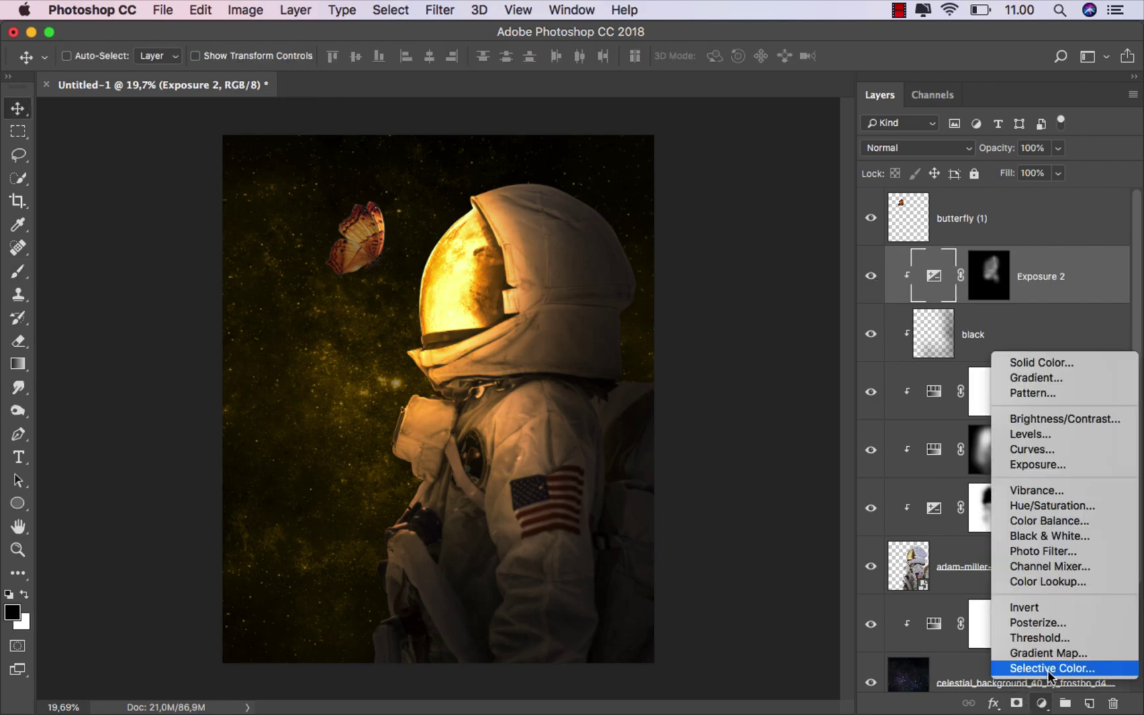
left_click(1085, 651)
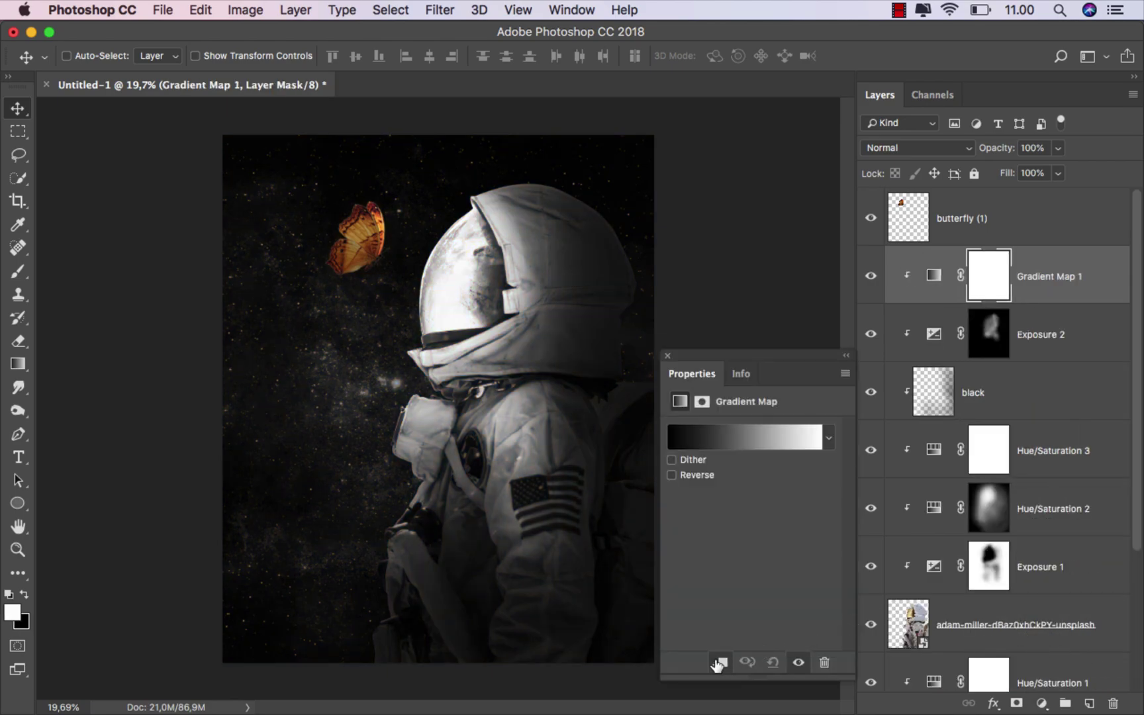
left_click(906, 150)
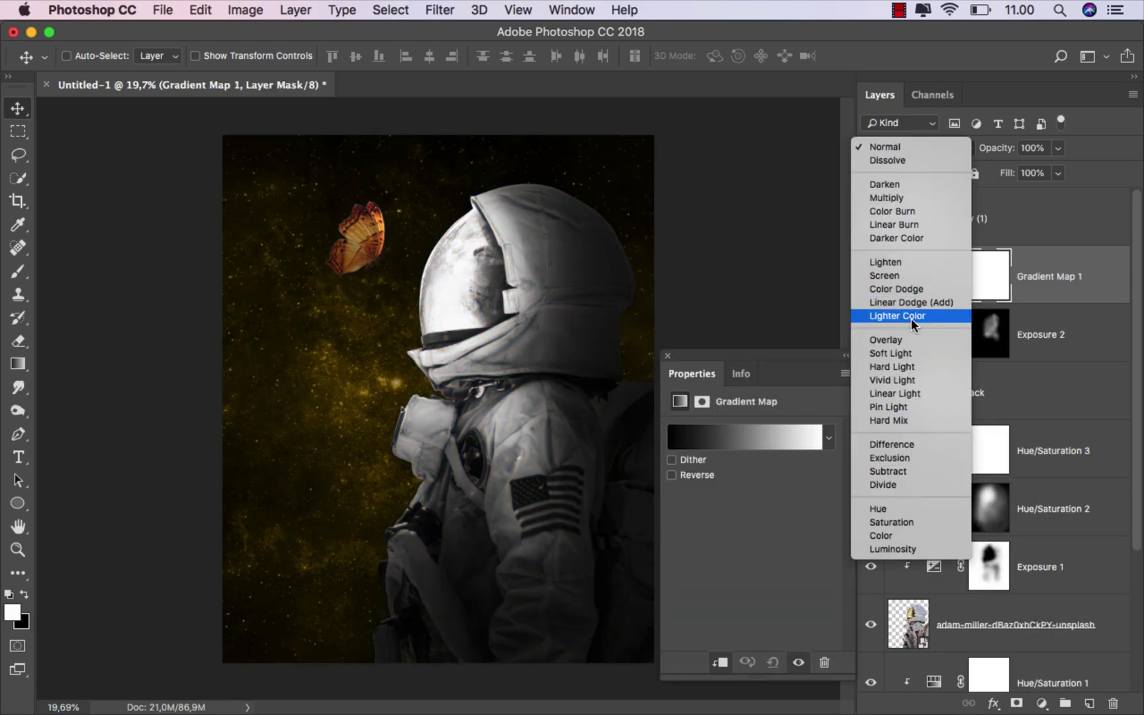
left_click(916, 351)
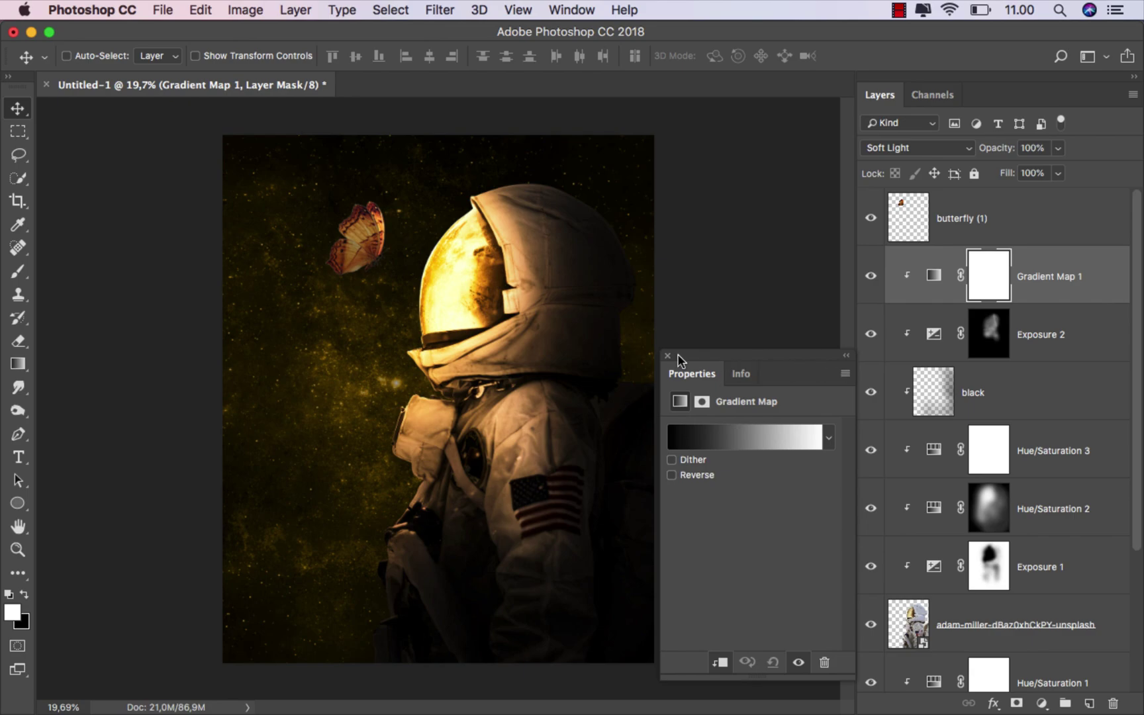
left_click(667, 355)
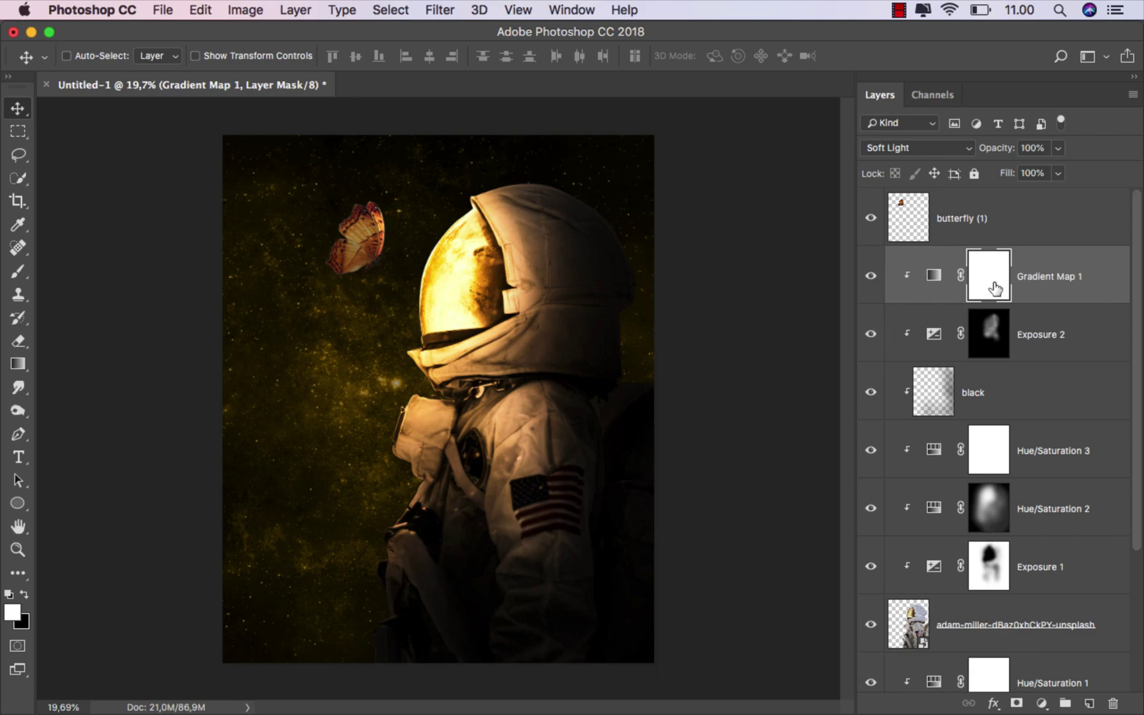
key("super")
key("super+i")
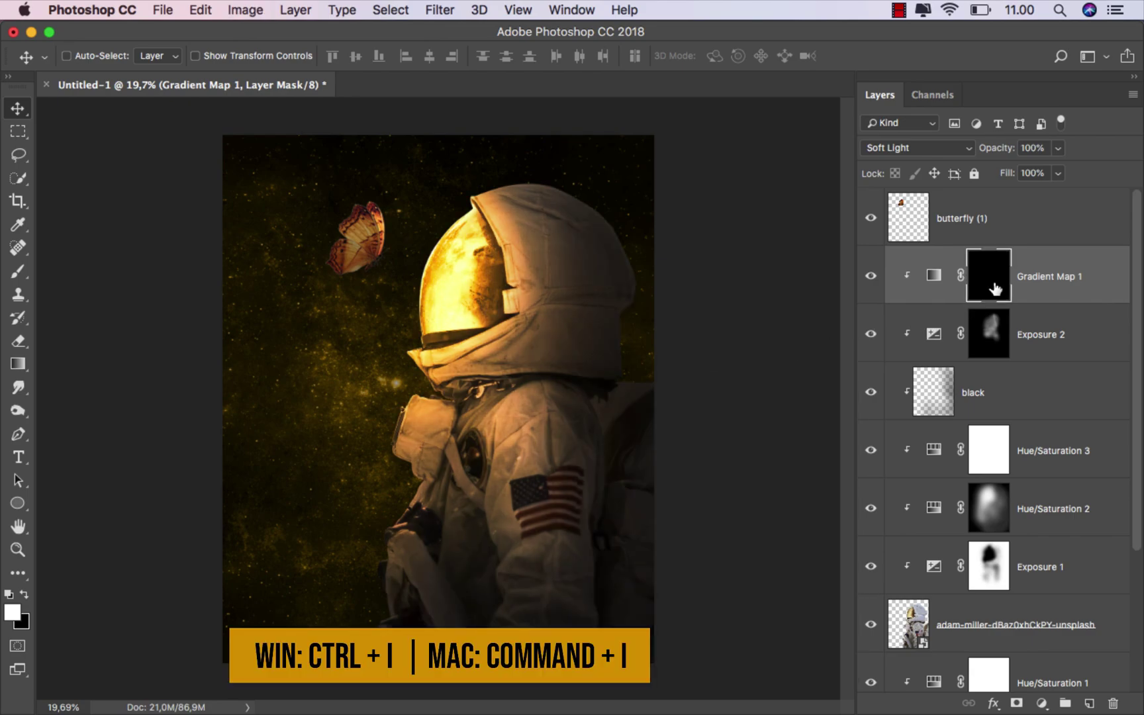
Step: Paint white at 19% opacity on the Gradient Map 1 mask along the helmet's back, enlarge the brush to 1091 px and undo the last stroke
left_click_drag(26, 272, 68, 274)
left_click(375, 56)
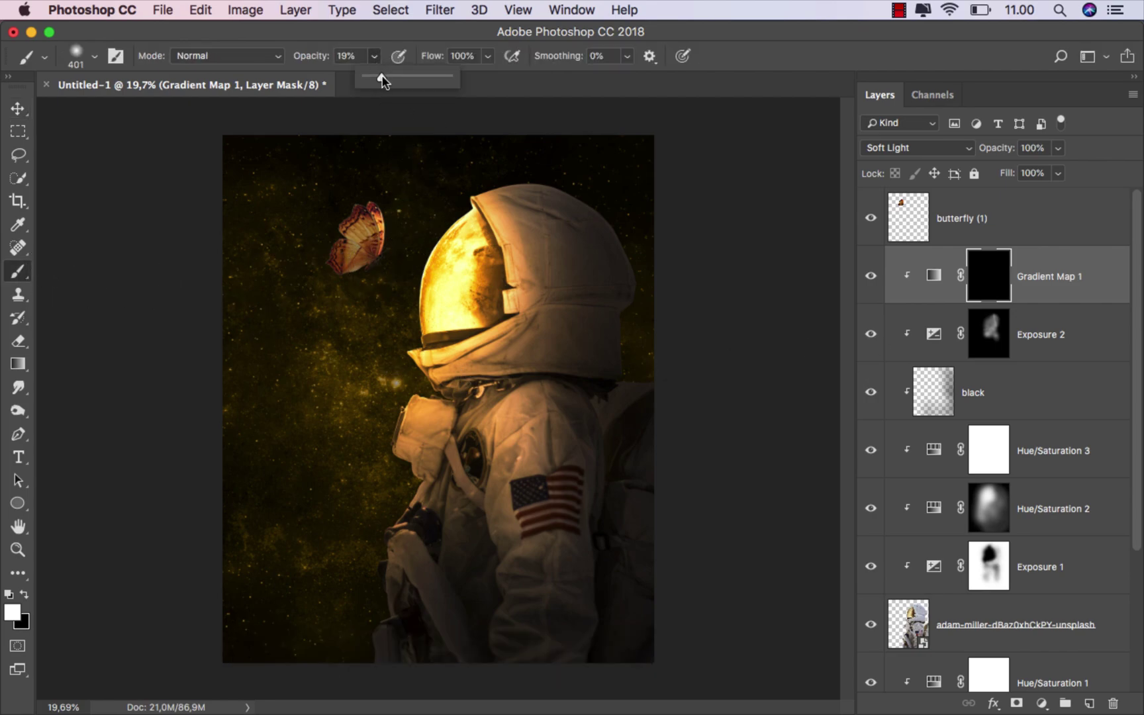
left_click_drag(573, 250, 622, 250)
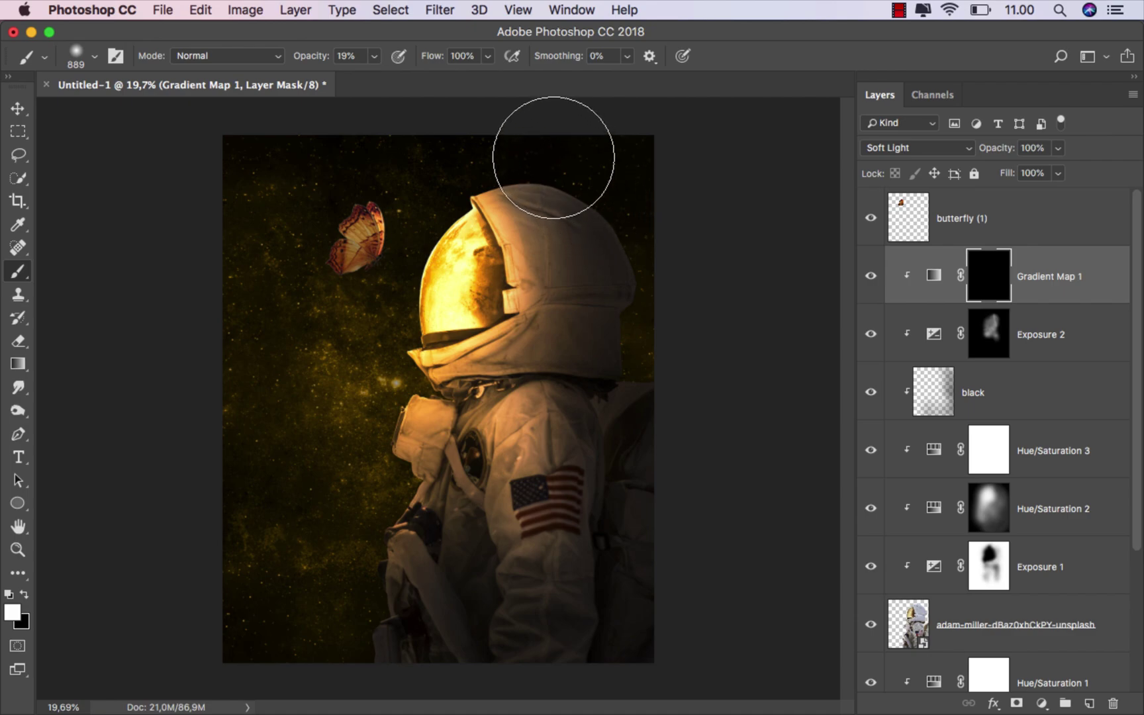
mouse_move(553, 157)
left_mouse_down()
mouse_move(622, 228)
mouse_move(644, 280)
mouse_move(618, 393)
left_mouse_up()
mouse_move(626, 392)
left_mouse_down()
mouse_move(601, 403)
mouse_move(633, 466)
left_mouse_up()
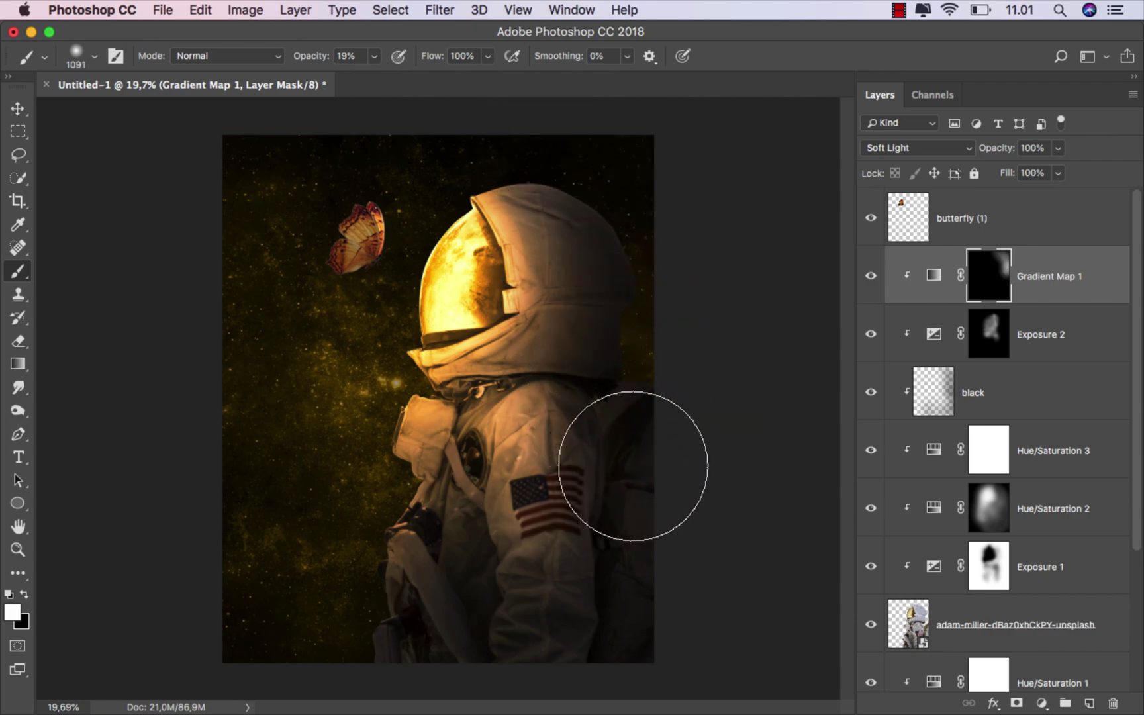
key("super+z")
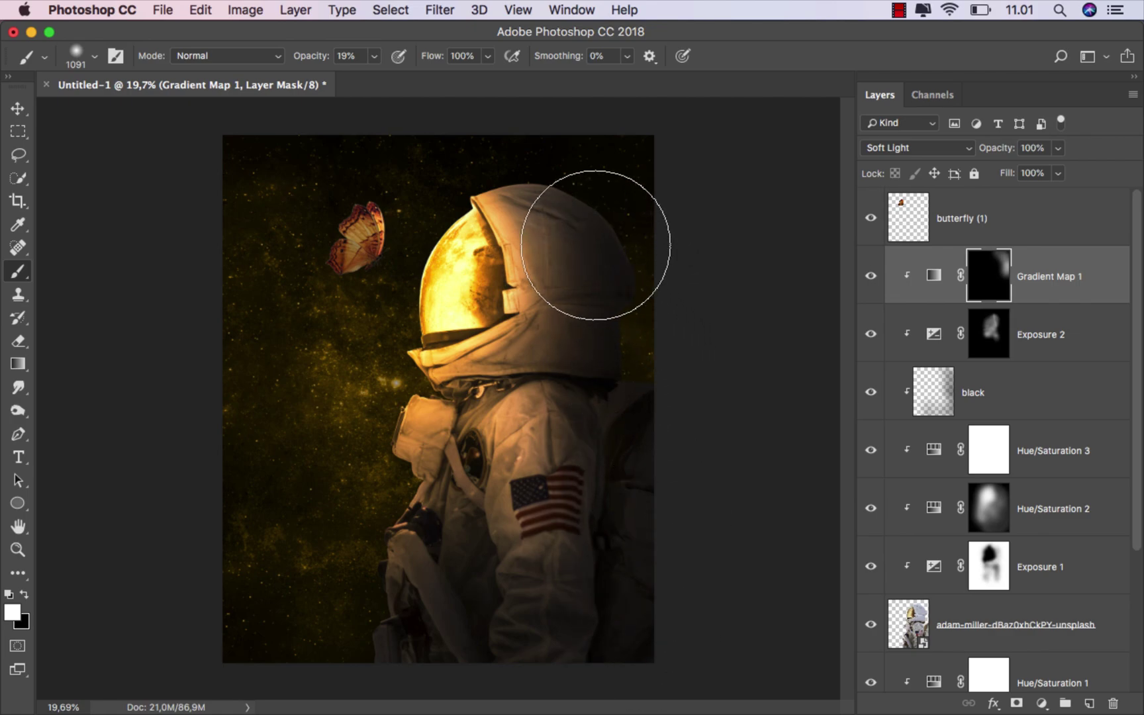
Step: Extend the Gradient Map 1 mask painting over the backpack and lower suit with a 1046 px brush, and compare with the layer hidden
left_click_drag(596, 245, 555, 156)
left_click_drag(624, 540, 614, 543)
left_click_drag(487, 659, 629, 656)
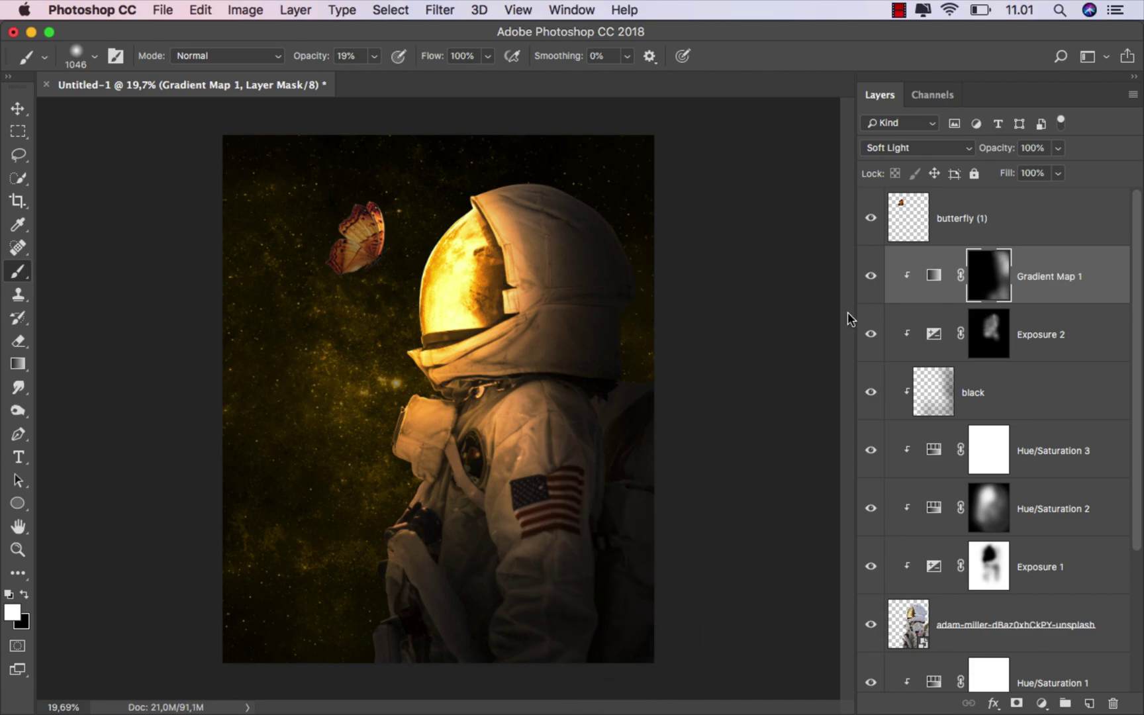
left_click(870, 276)
left_click(870, 275)
left_click(1073, 282)
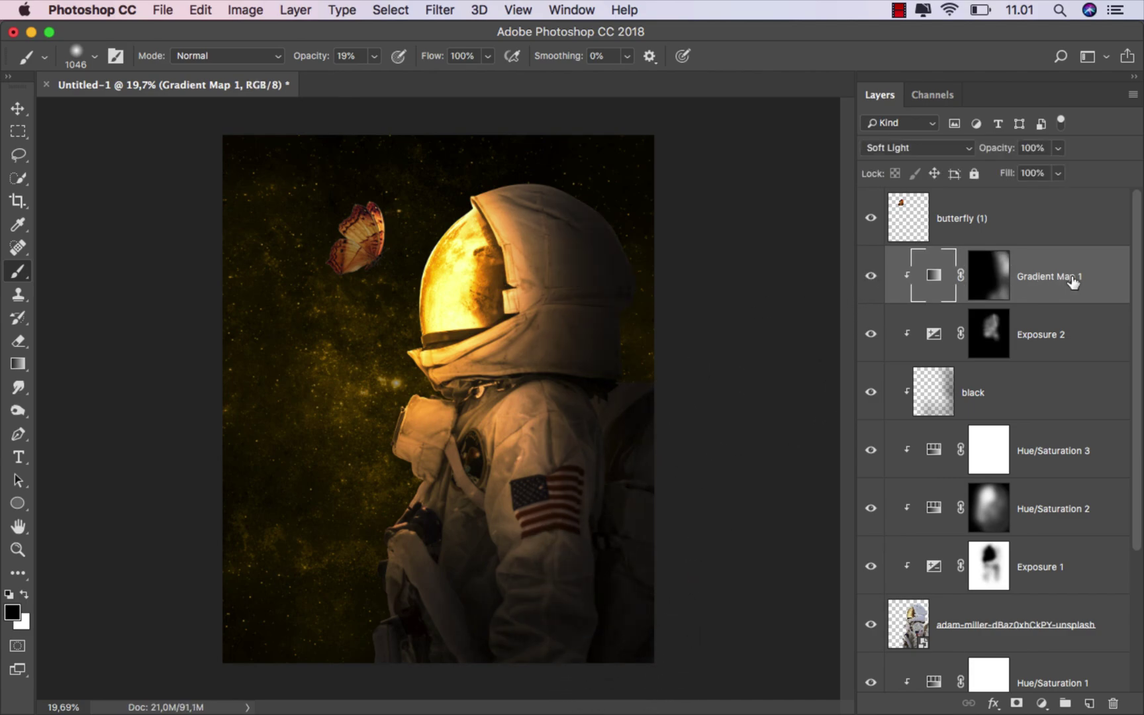
key("v")
Step: Add an Exposure adjustment clipped to the butterfly layer and set its exposure to +1.78
left_click(916, 218)
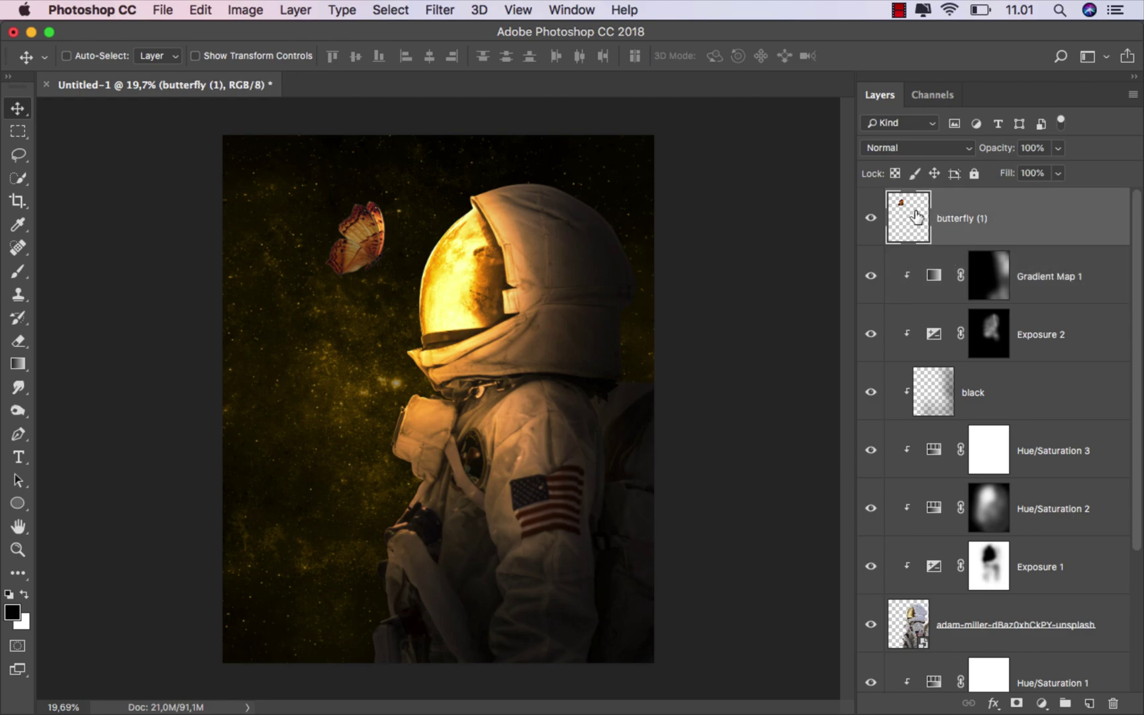
left_click(870, 218)
left_click(871, 218)
left_click(1044, 702)
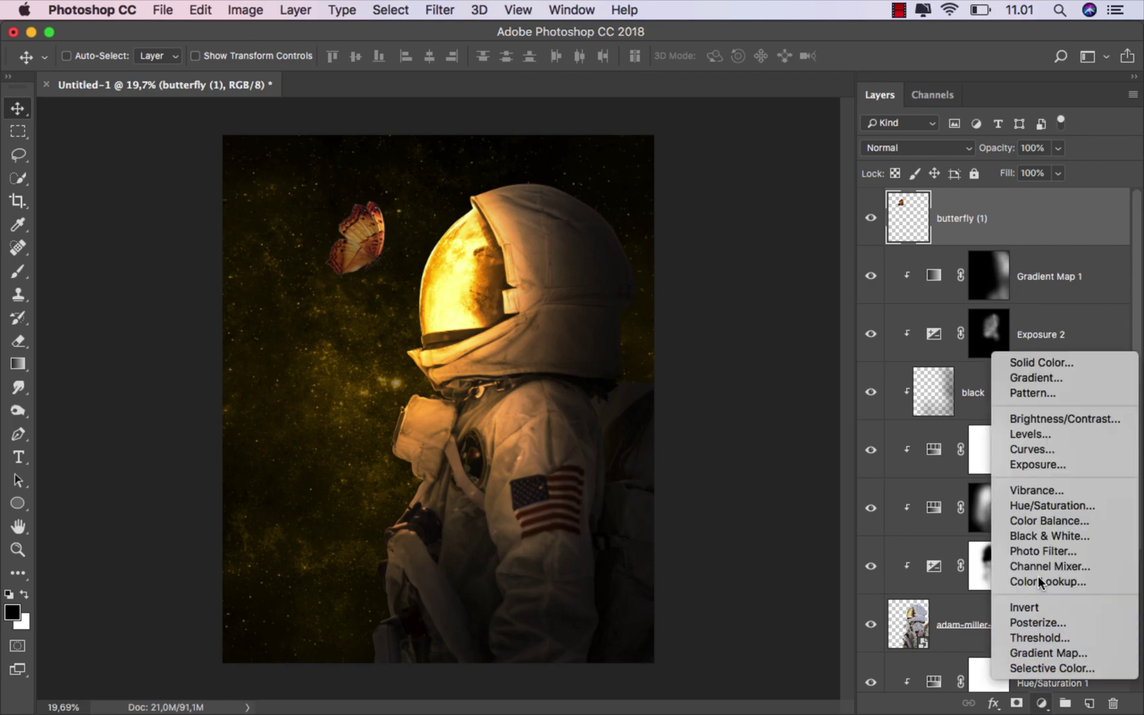
left_click(1067, 467)
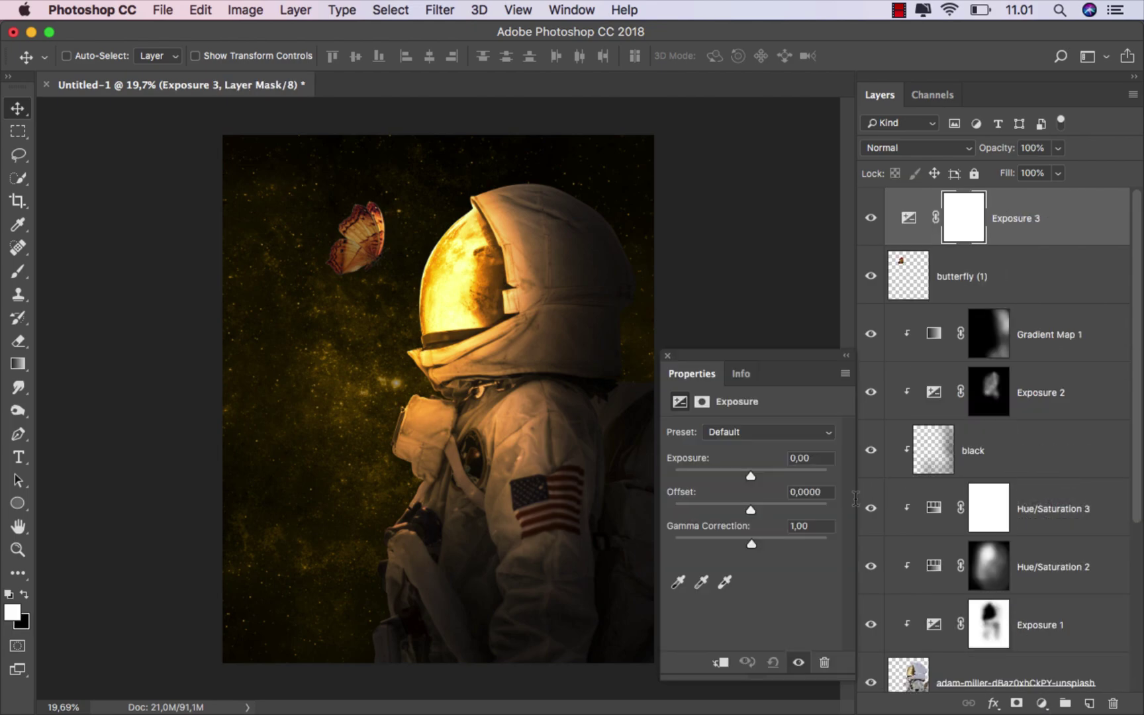
left_click(721, 661)
left_click_drag(753, 474, 771, 474)
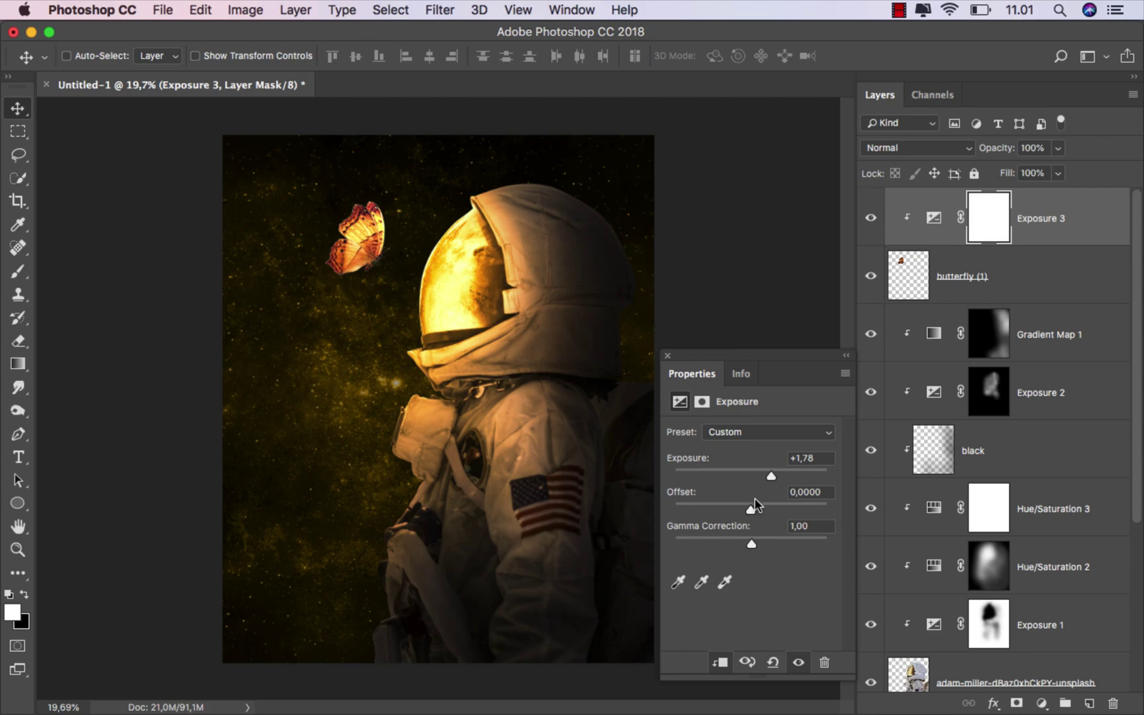
Step: Adjust the gamma correction of Exposure 3 slightly and compare the butterfly with the adjustment hidden
left_click_drag(753, 539, 745, 540)
left_click(668, 355)
left_click(870, 222)
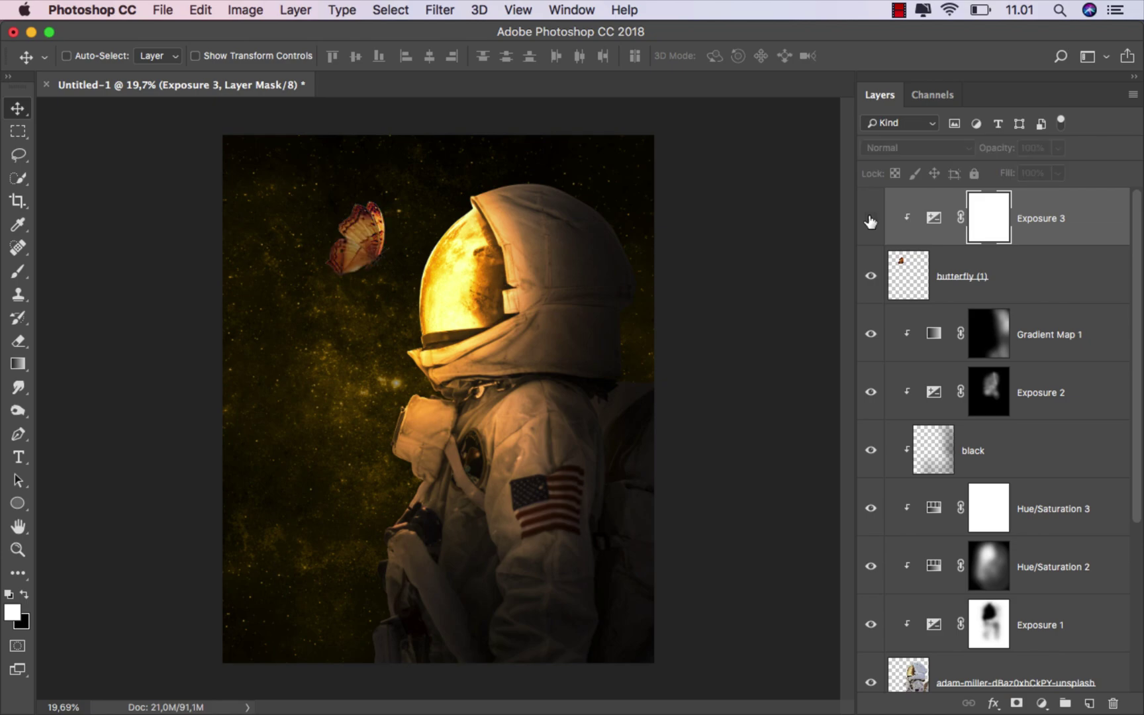
left_click(870, 222)
Step: Enable an Inner Shadow layer style on the butterfly with 11 px distance and 40 px size
left_click(991, 265)
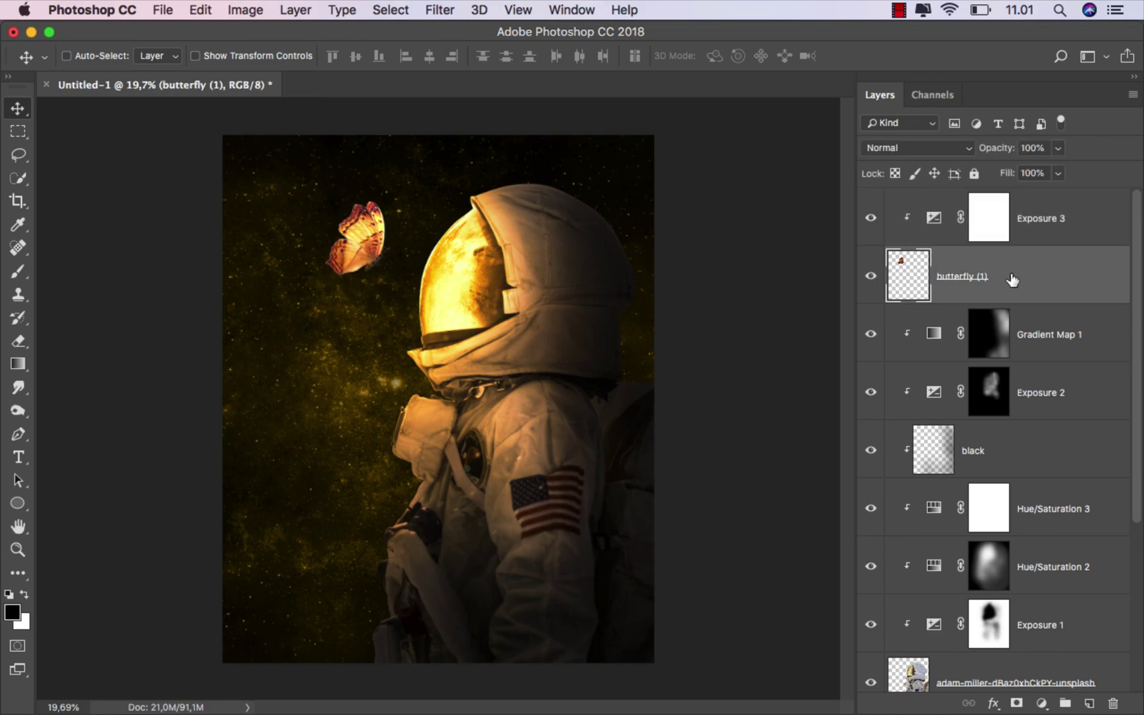
right_click(1006, 269)
left_click(970, 277)
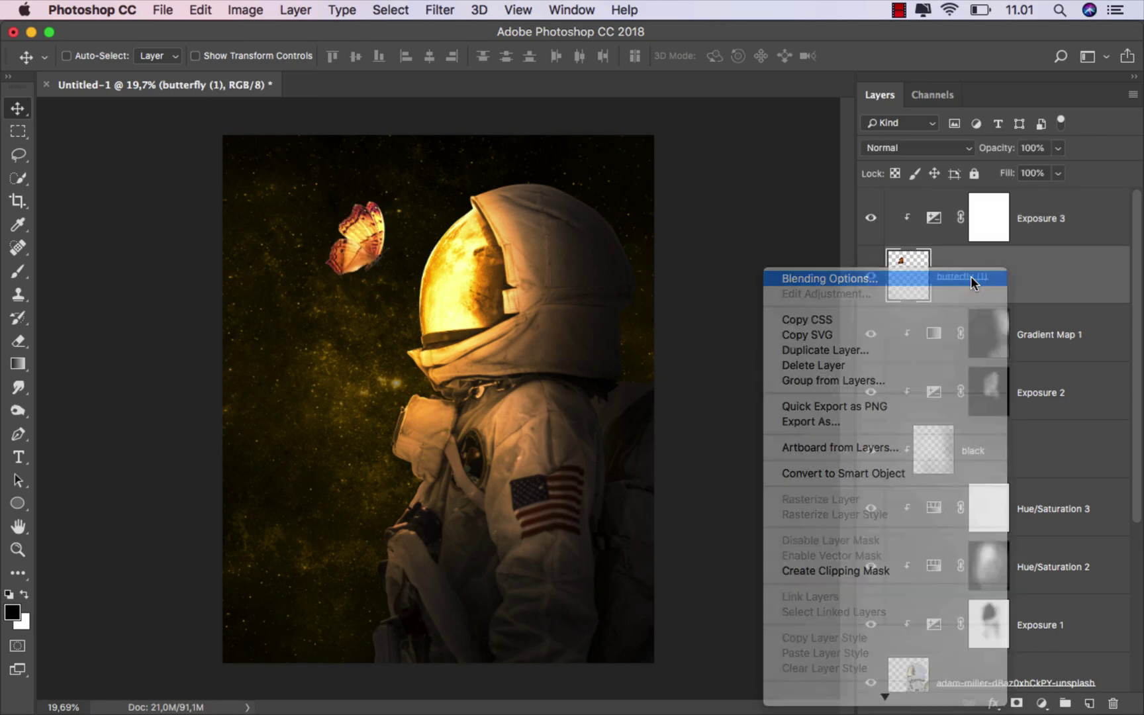
left_click_drag(397, 195, 708, 202)
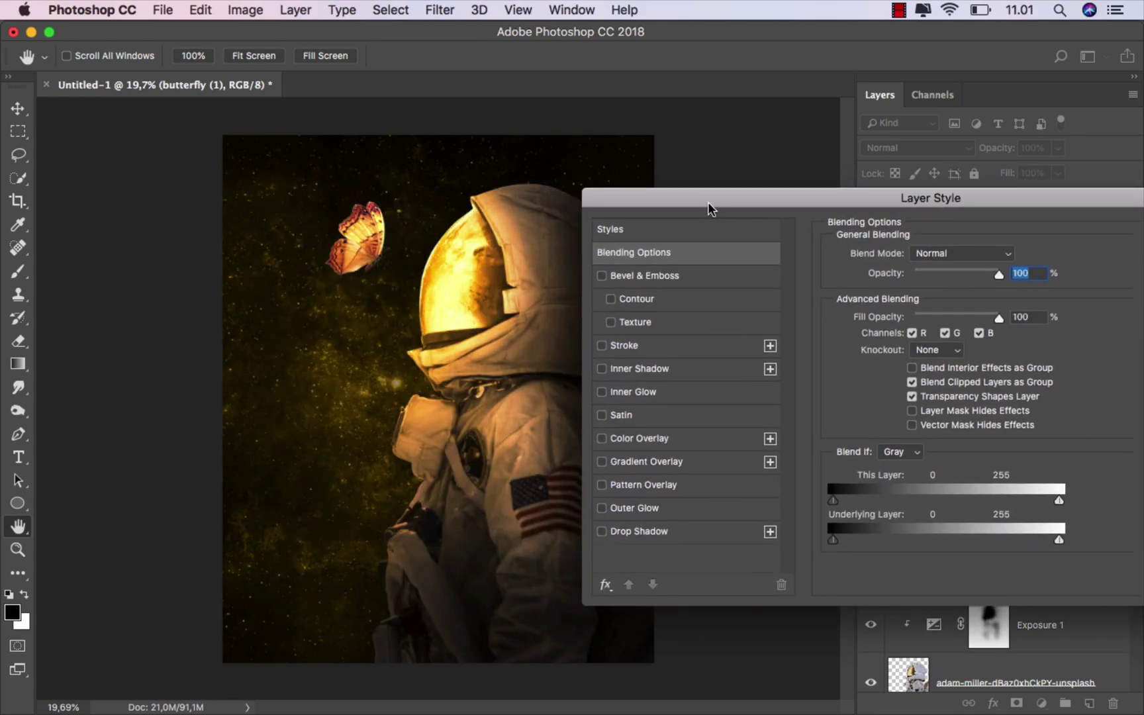
left_click(623, 369)
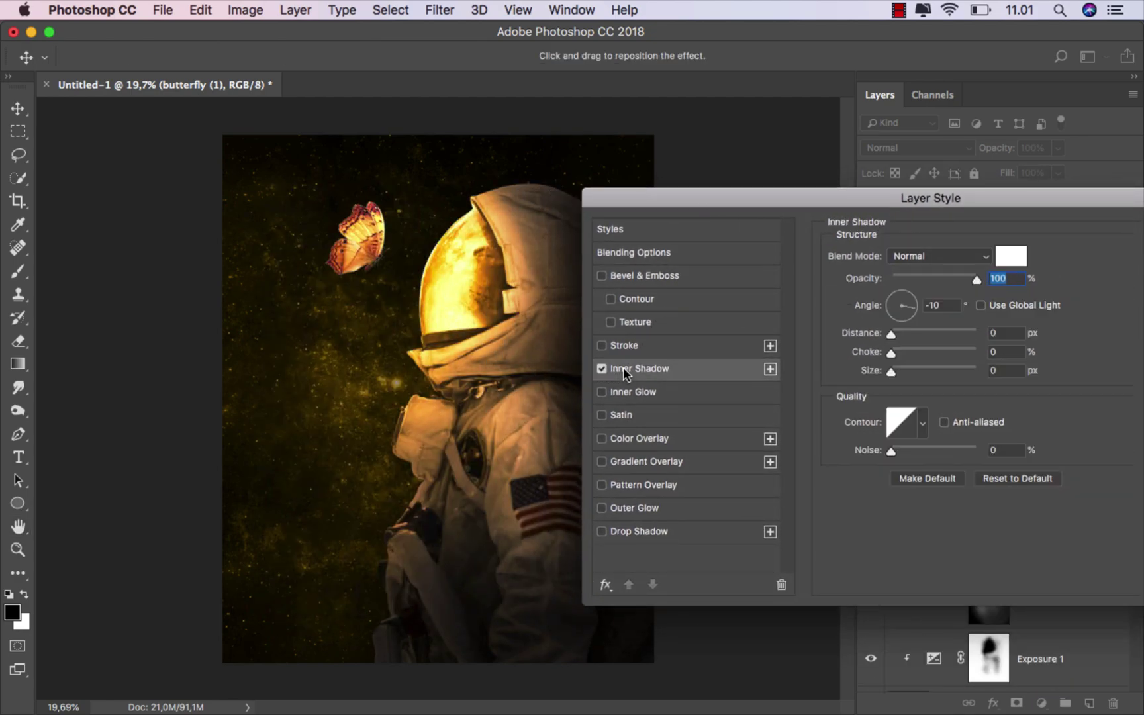
left_click_drag(891, 331, 911, 376)
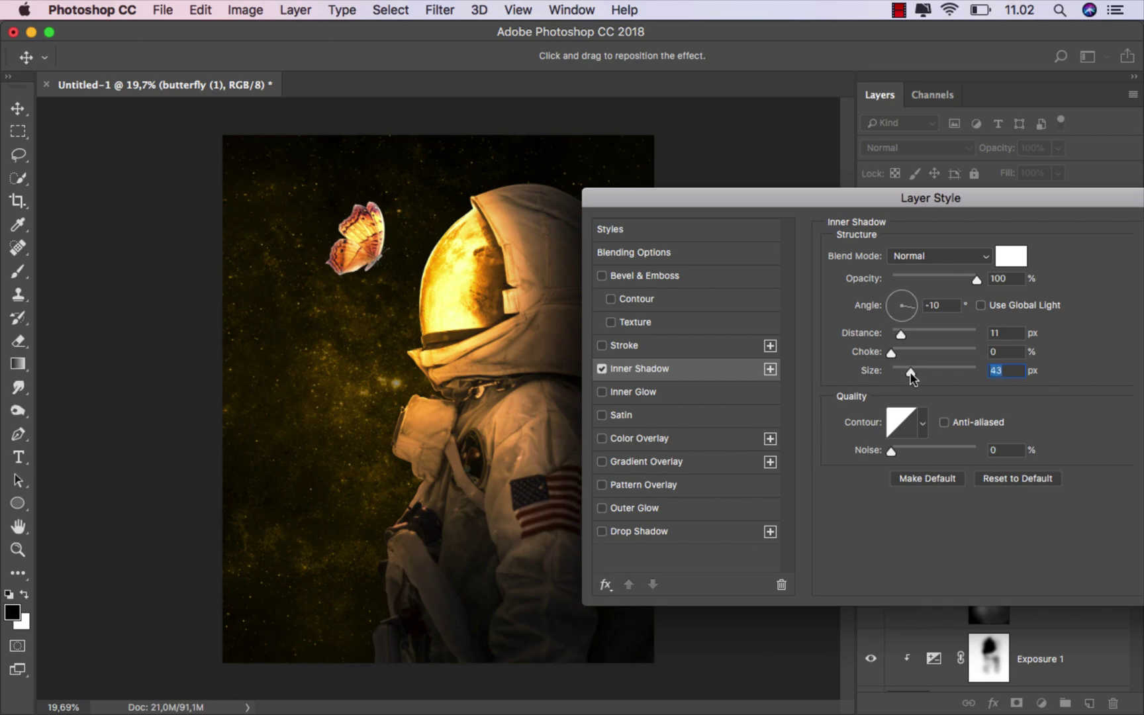
Step: Change the butterfly's inner shadow color to a golden yellow
left_click(1011, 258)
mouse_move(718, 311)
left_mouse_down()
mouse_move(710, 273)
mouse_move(805, 267)
left_mouse_up()
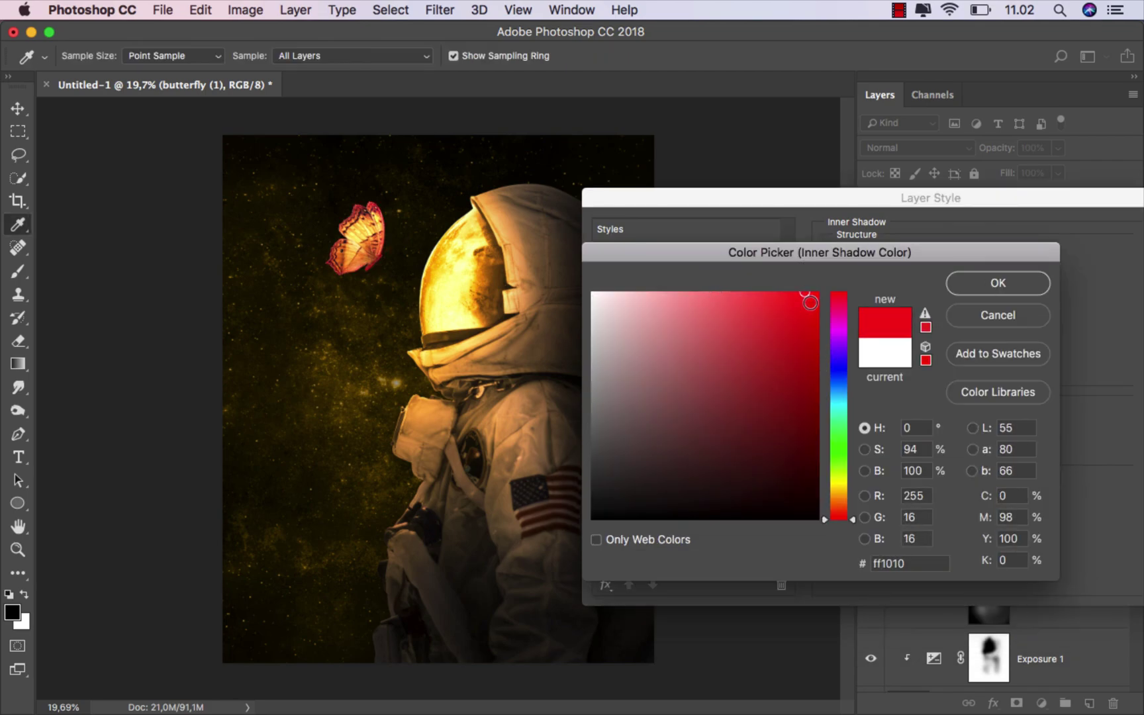
left_click_drag(842, 503, 846, 488)
left_click(980, 276)
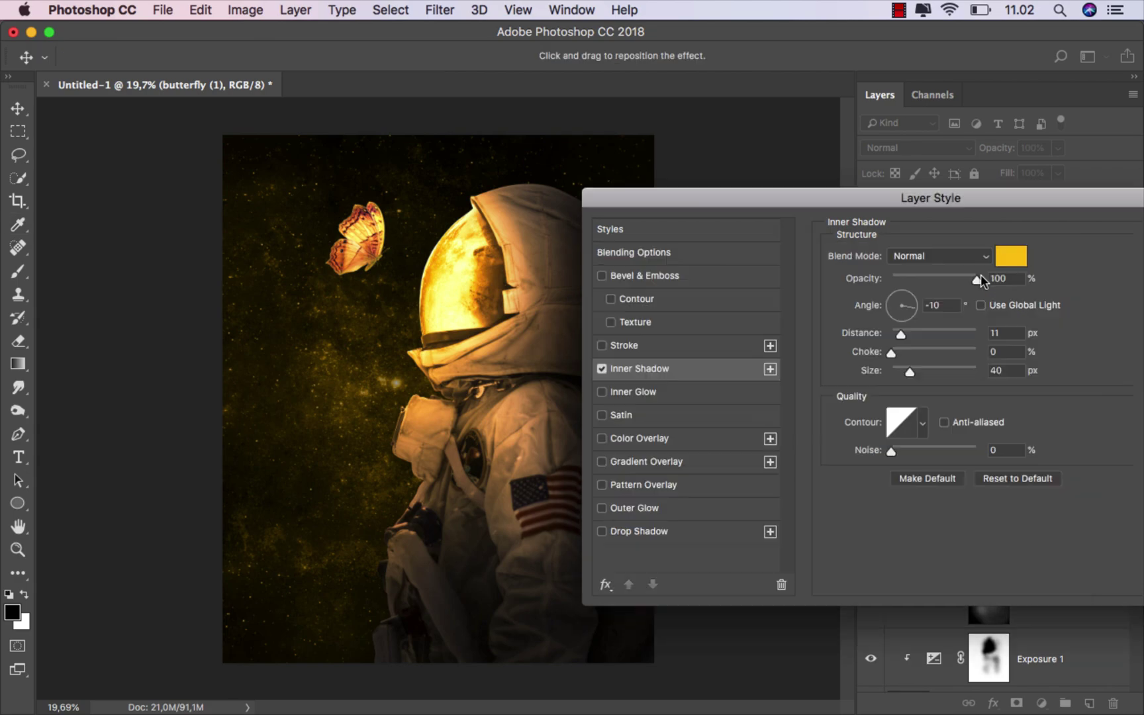
Step: Set the butterfly's Inner Shadow blend mode to Overlay and compare the butterfly with the effect turned off
left_click(944, 258)
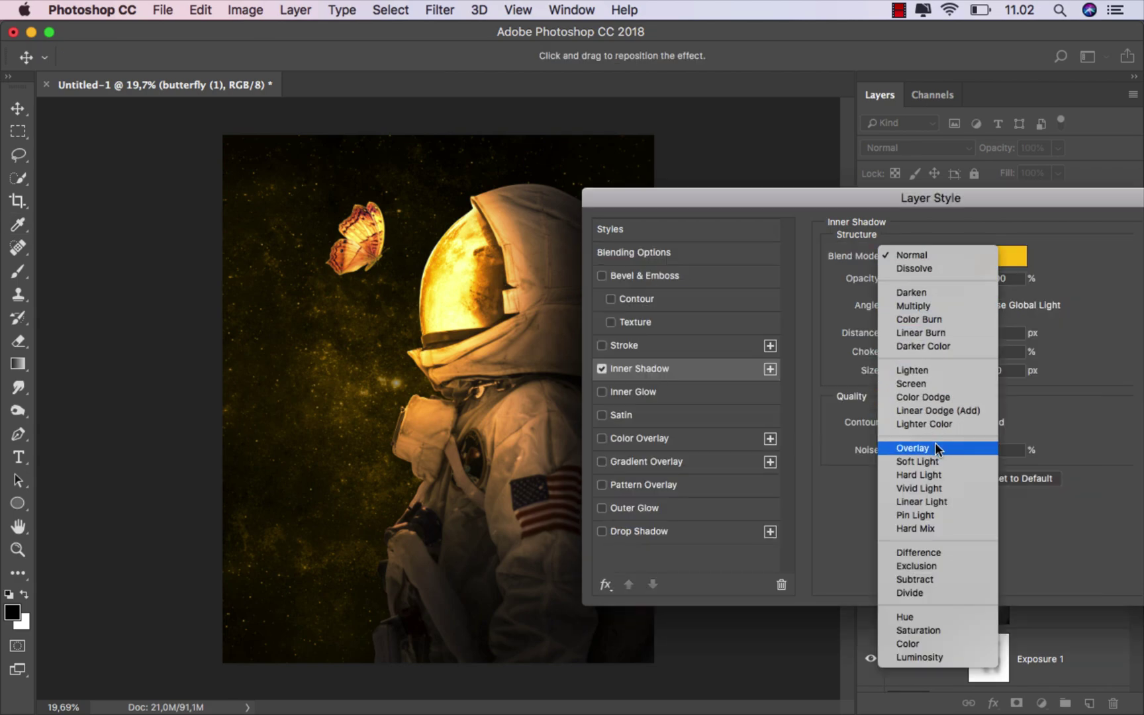
scroll(939, 450, "down", 1)
left_click(938, 446)
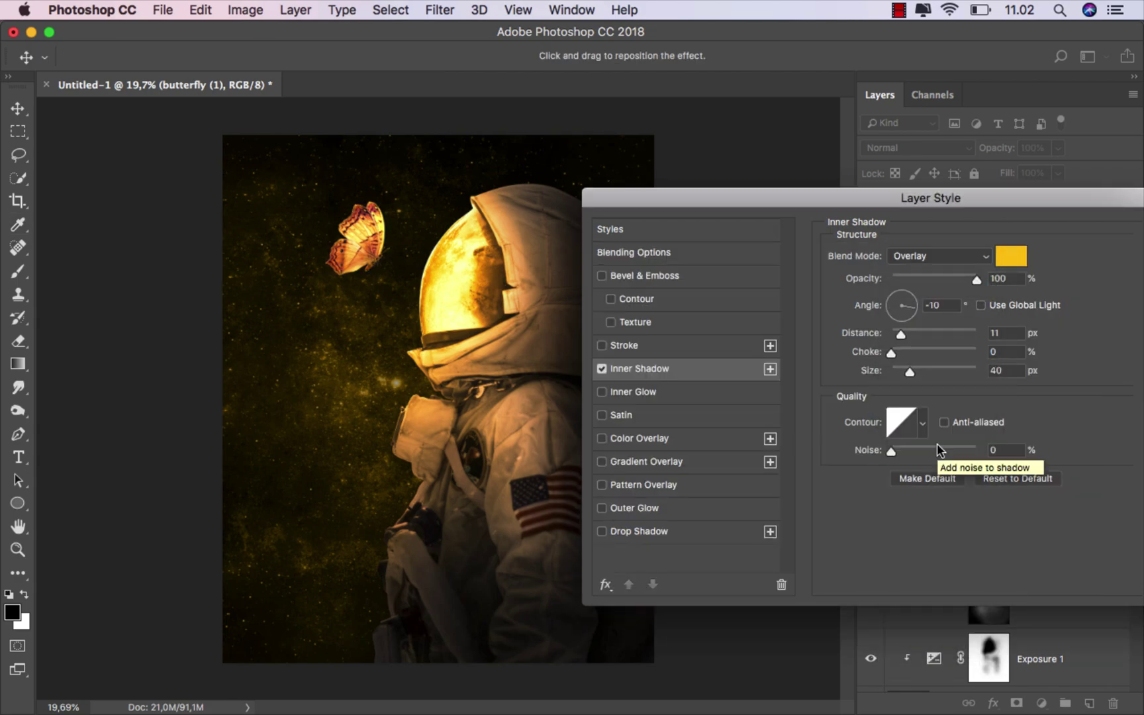
left_click(602, 369)
left_click(602, 368)
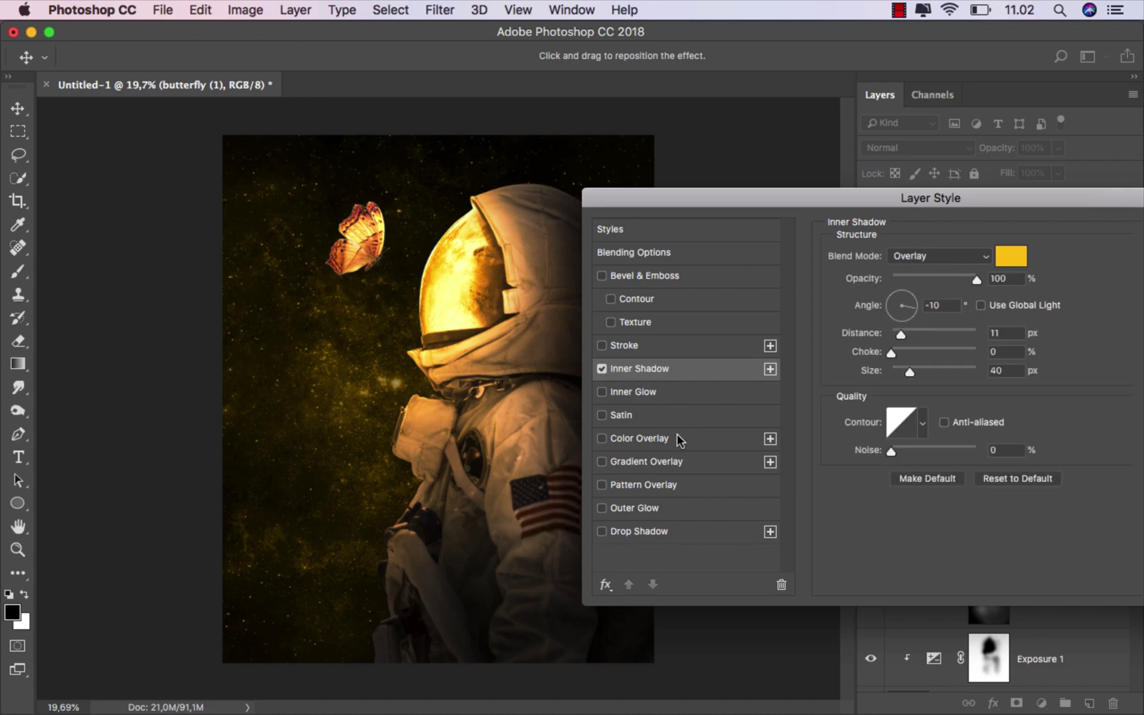
Step: Enable an Outer Glow on the butterfly with a size of 250 px and the orange color ffae00
left_click(642, 509)
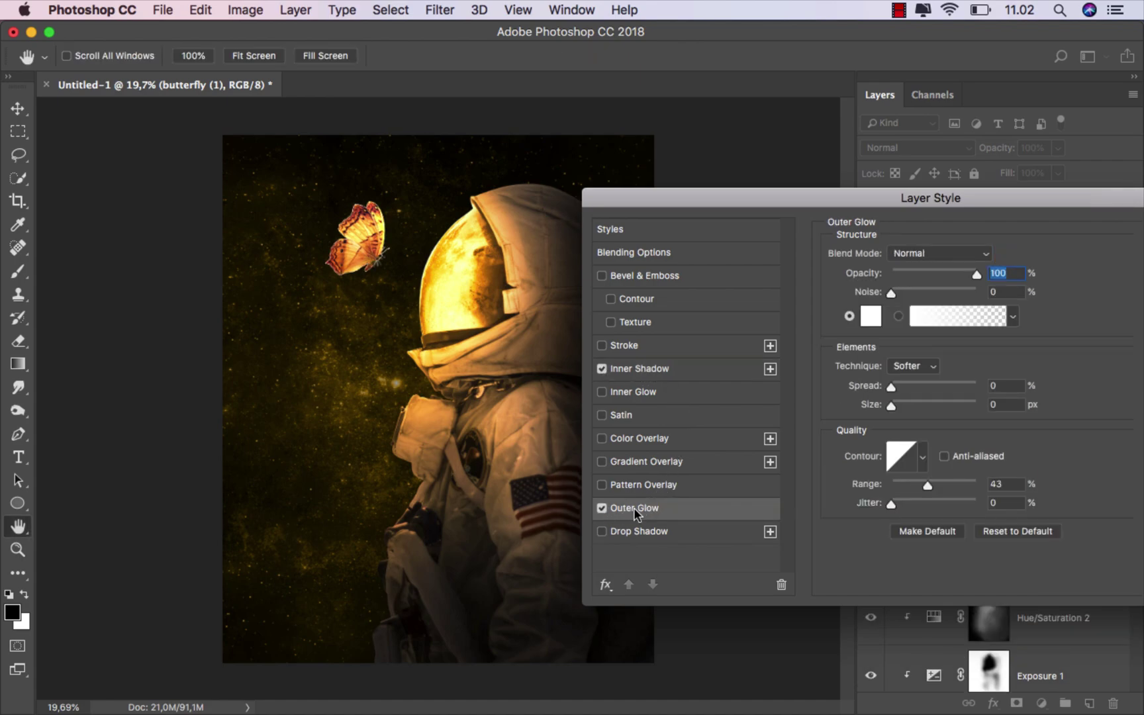
left_click_drag(893, 403, 987, 393)
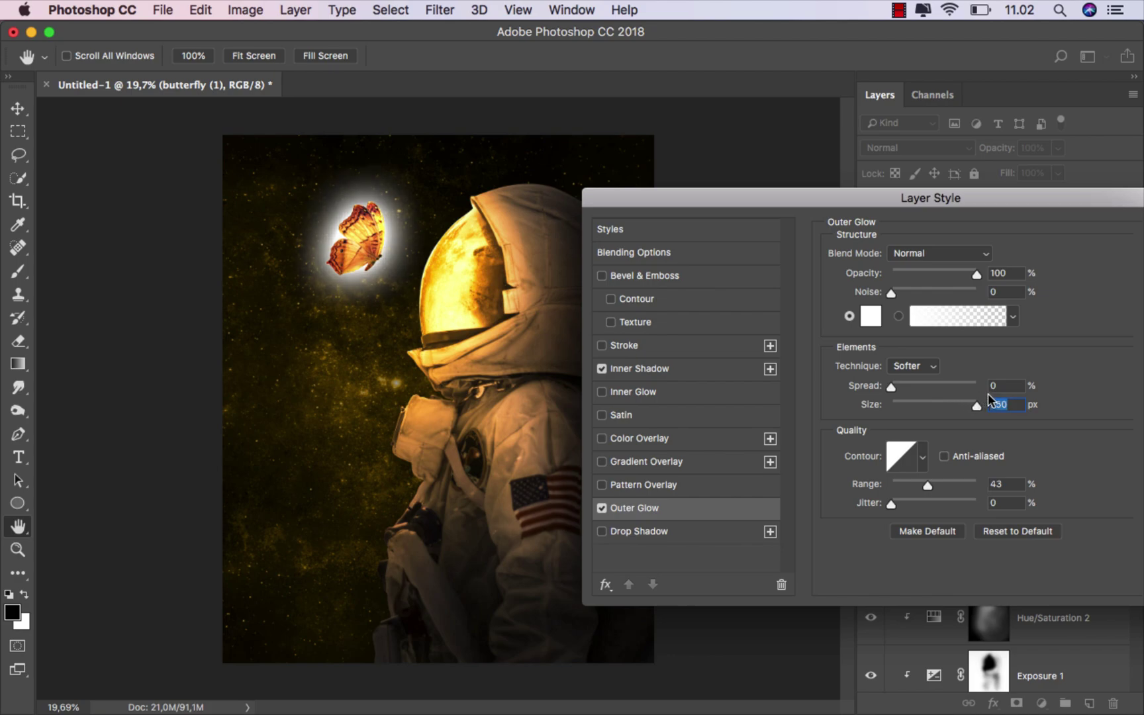
left_click(874, 317)
left_click(809, 312)
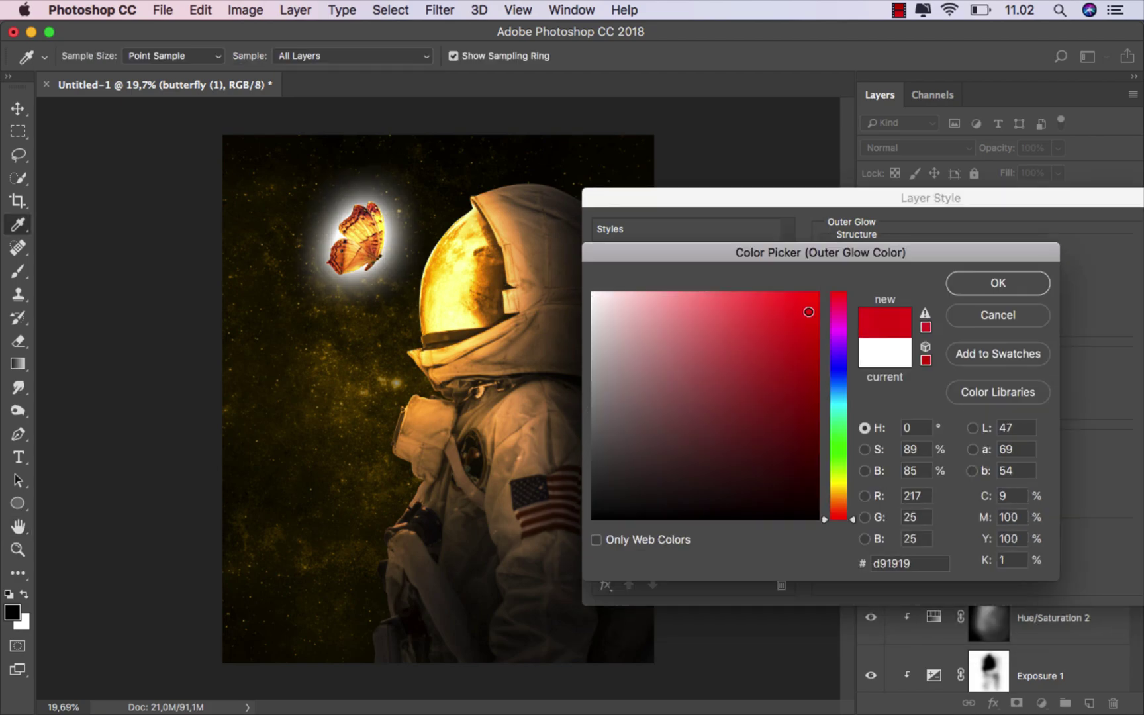
left_click_drag(809, 311, 819, 292)
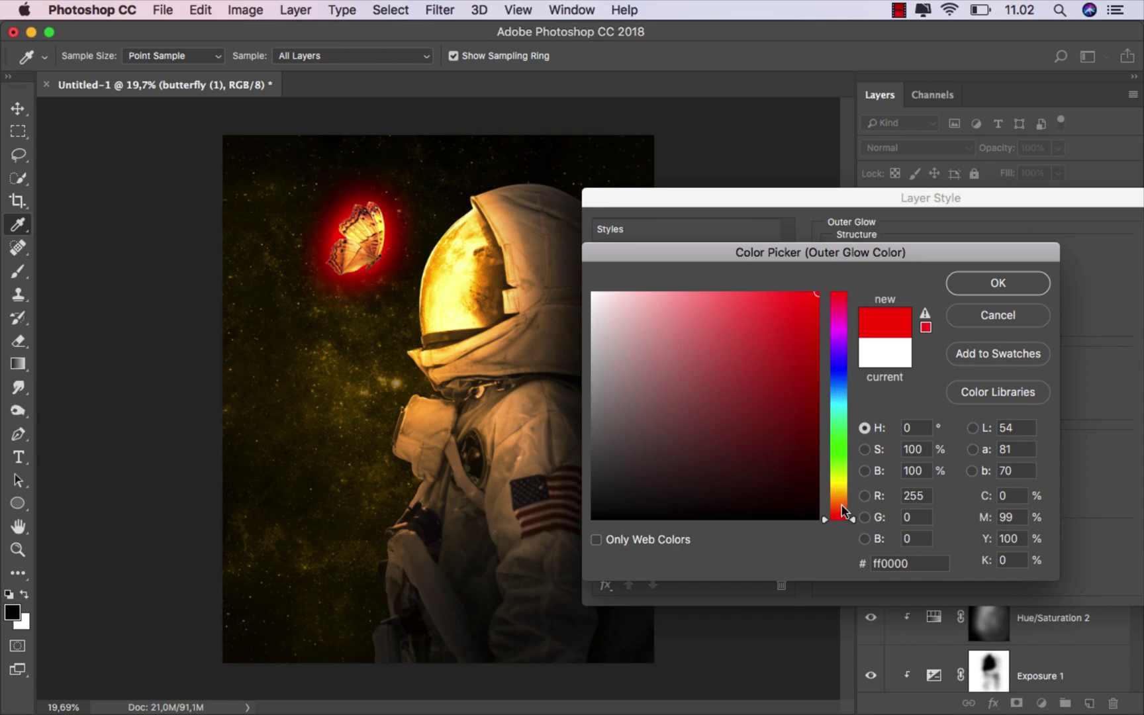
left_click_drag(841, 505, 848, 494)
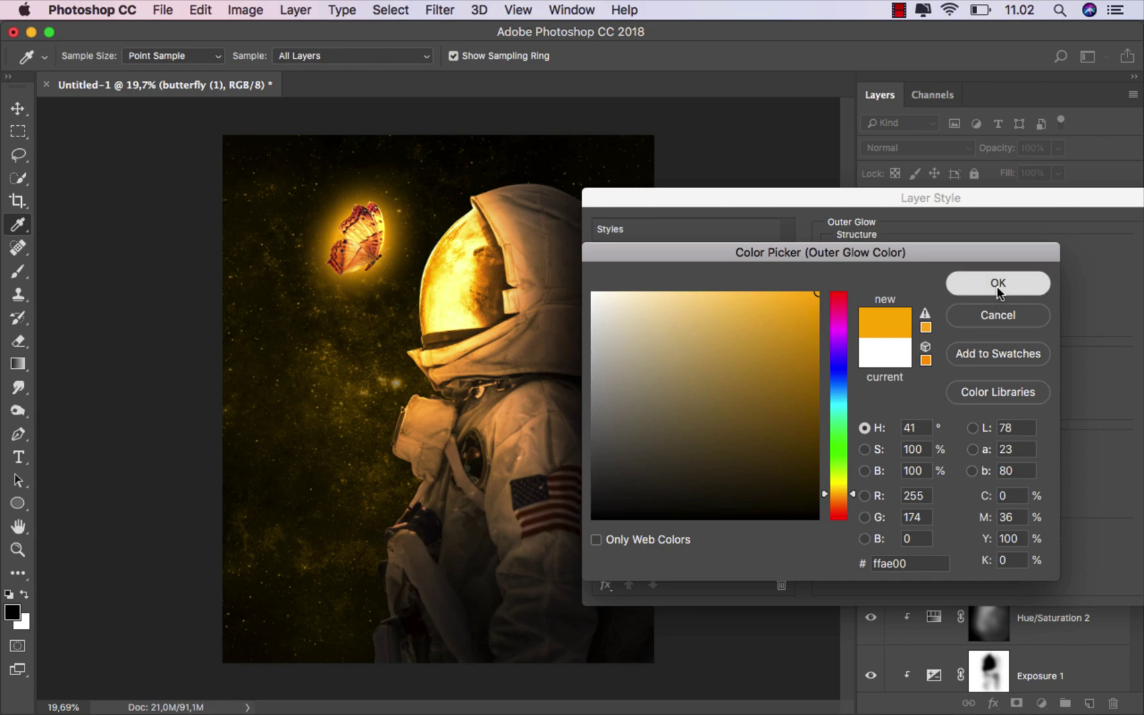
left_click(966, 283)
Step: Set the Outer Glow to Linear Dodge (Add) at 48% opacity, apply the layer style, and compare the butterfly with its effects hidden
left_click(927, 253)
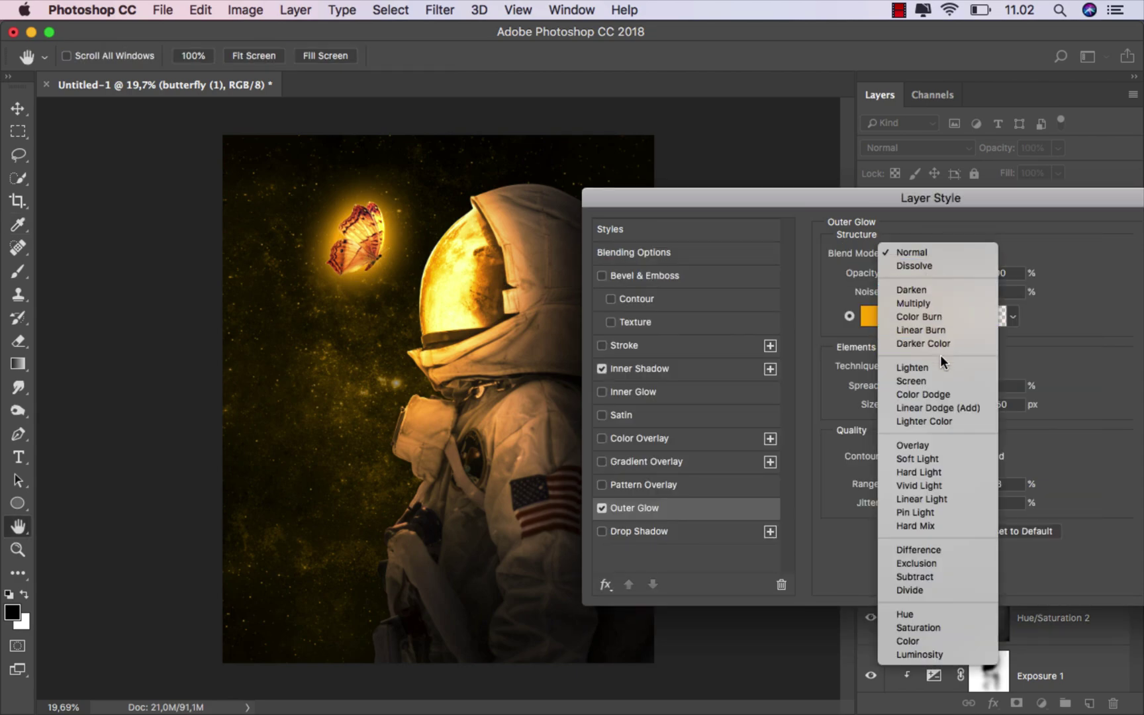
left_click(960, 408)
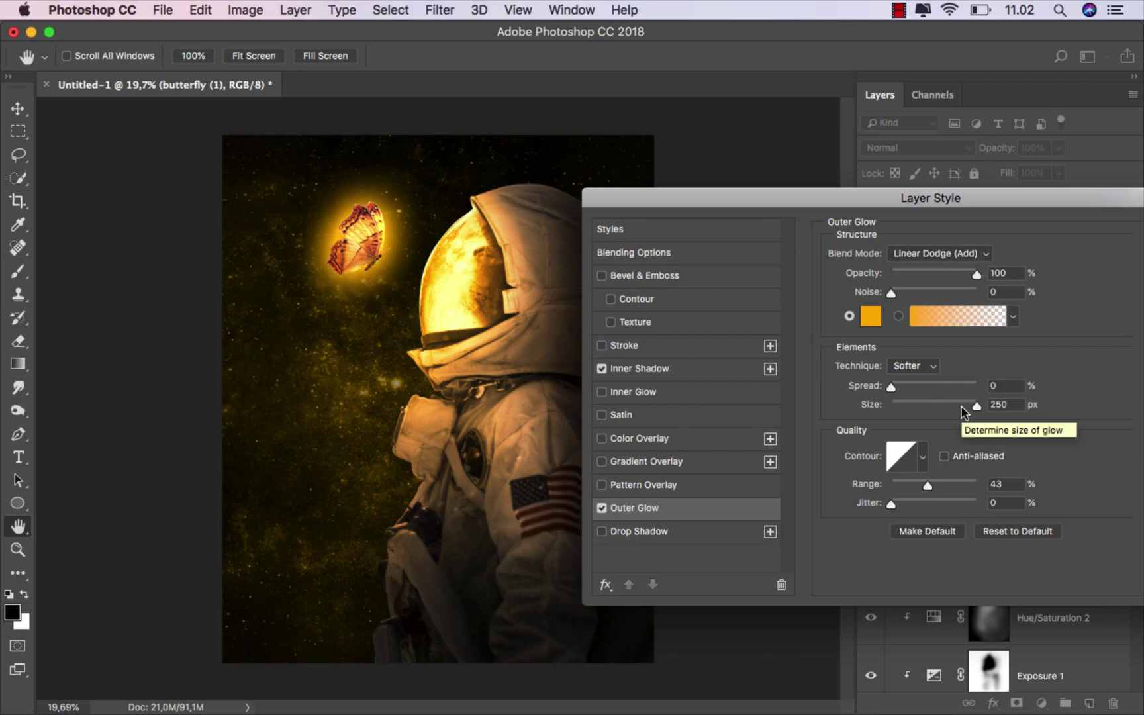
left_click_drag(977, 274, 928, 272)
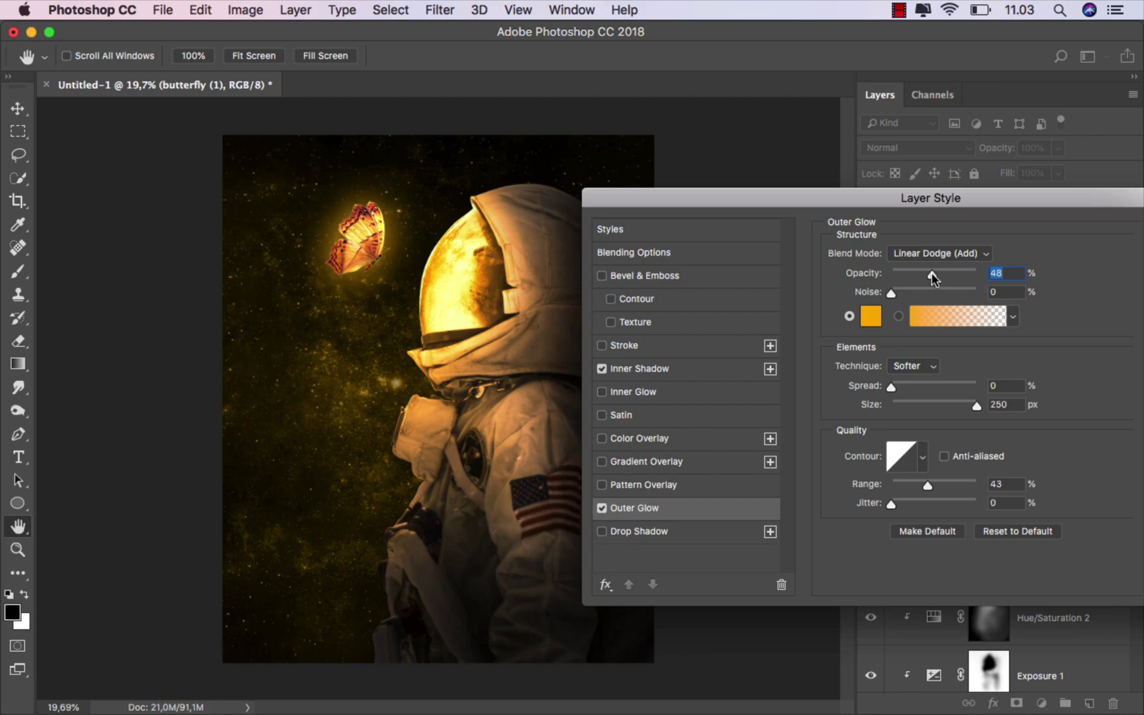
left_click_drag(942, 197, 699, 208)
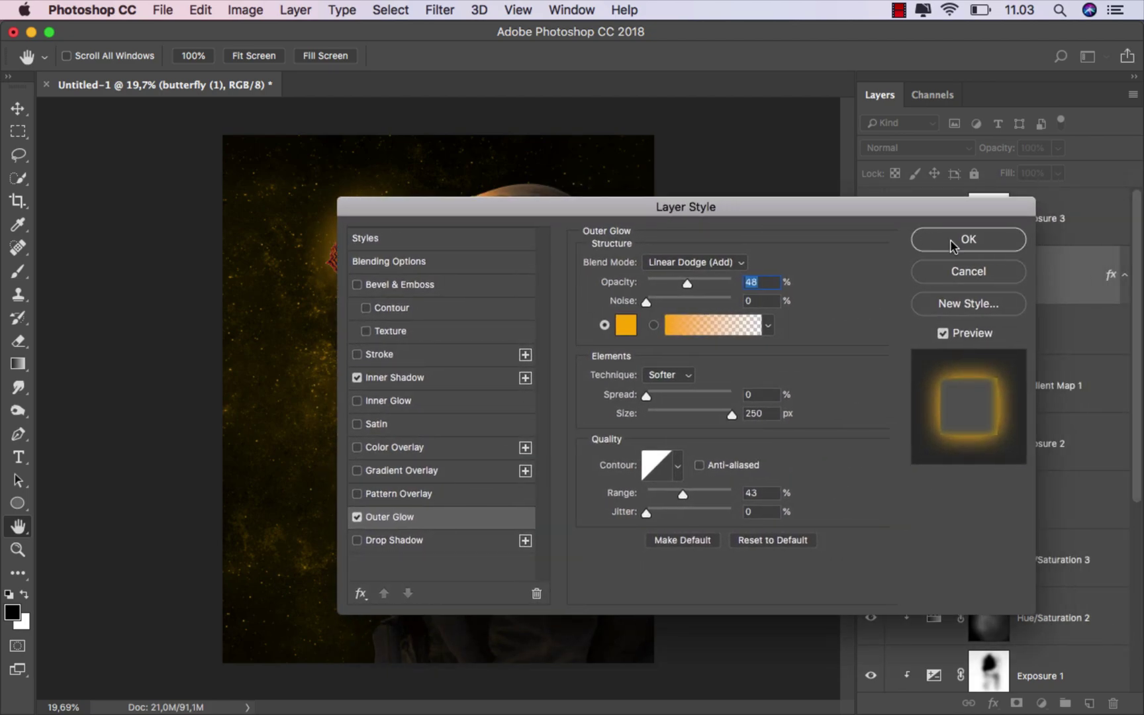
left_click(972, 237)
left_click(909, 312)
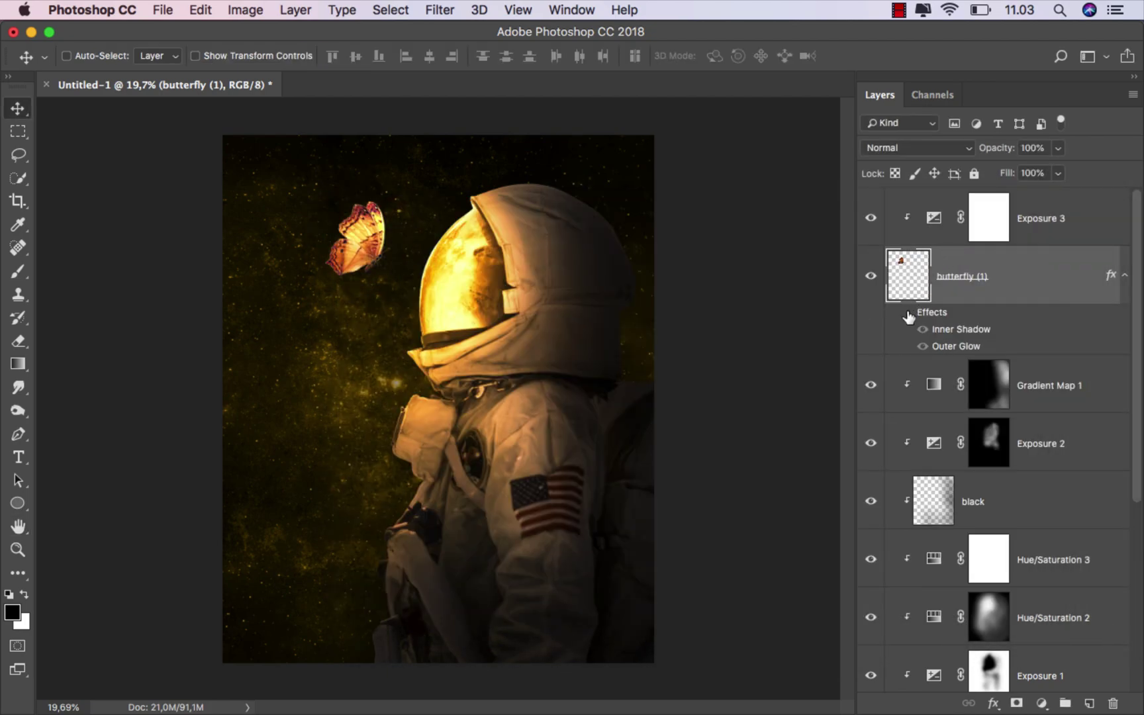
left_click(908, 313)
scroll(722, 352, "up", 2)
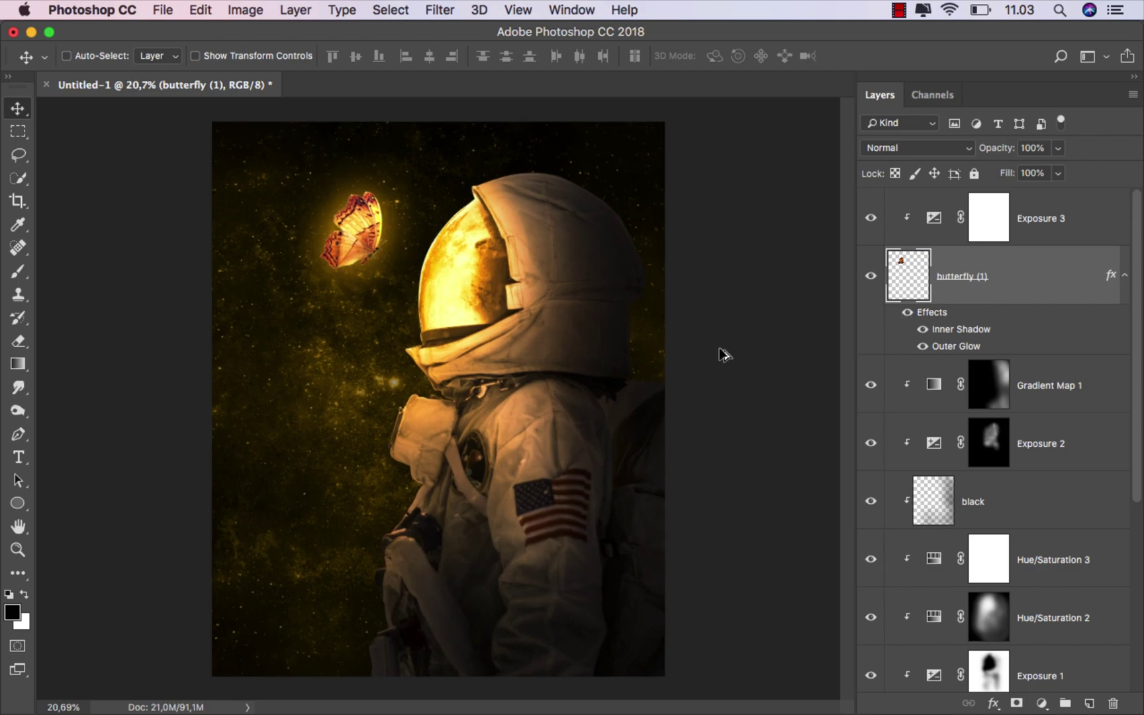
Step: Add a Selective Color adjustment layer above Exposure 3
left_click(1058, 221)
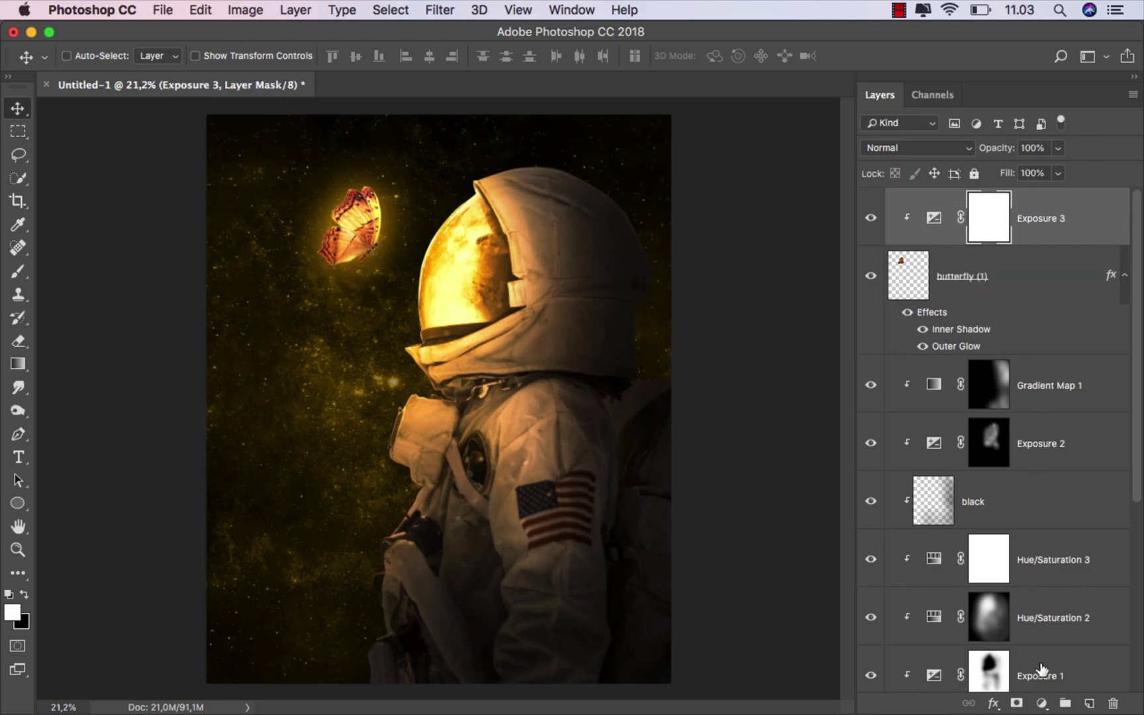
left_click(1042, 703)
left_click(1069, 667)
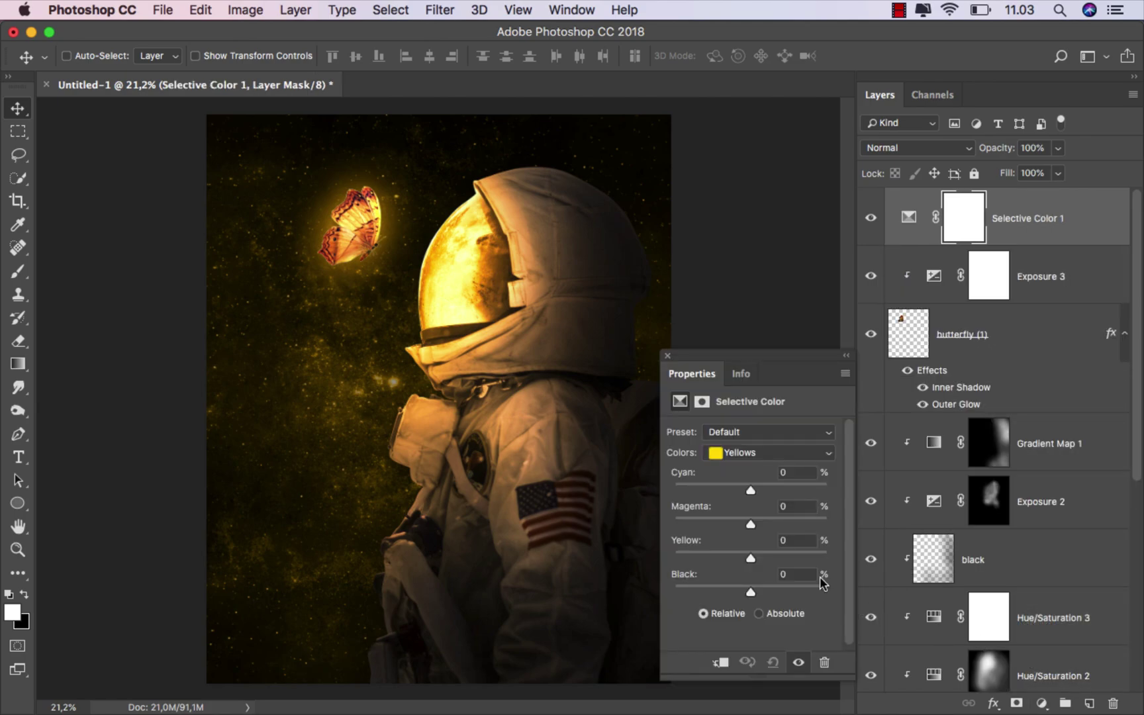
Step: Set the Blacks in Selective Color 1 to Cyan +3, Magenta +2, Yellow +2 and Black -3, and compare with the adjustment hidden
left_click(746, 452)
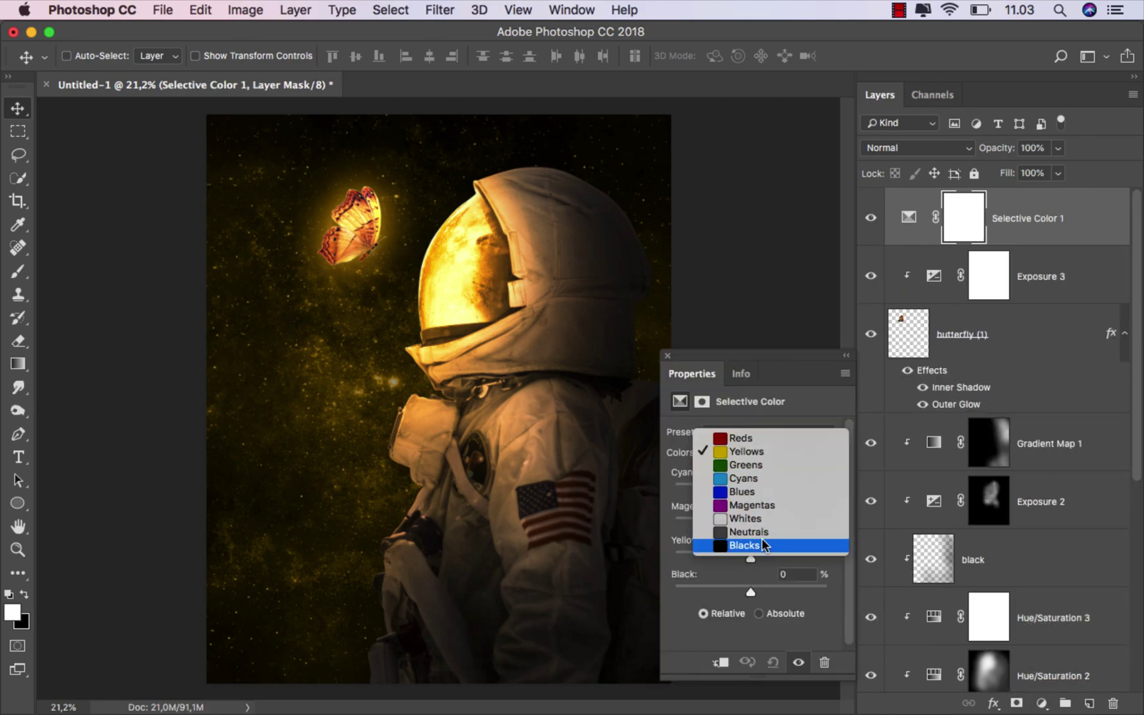
left_click(763, 544)
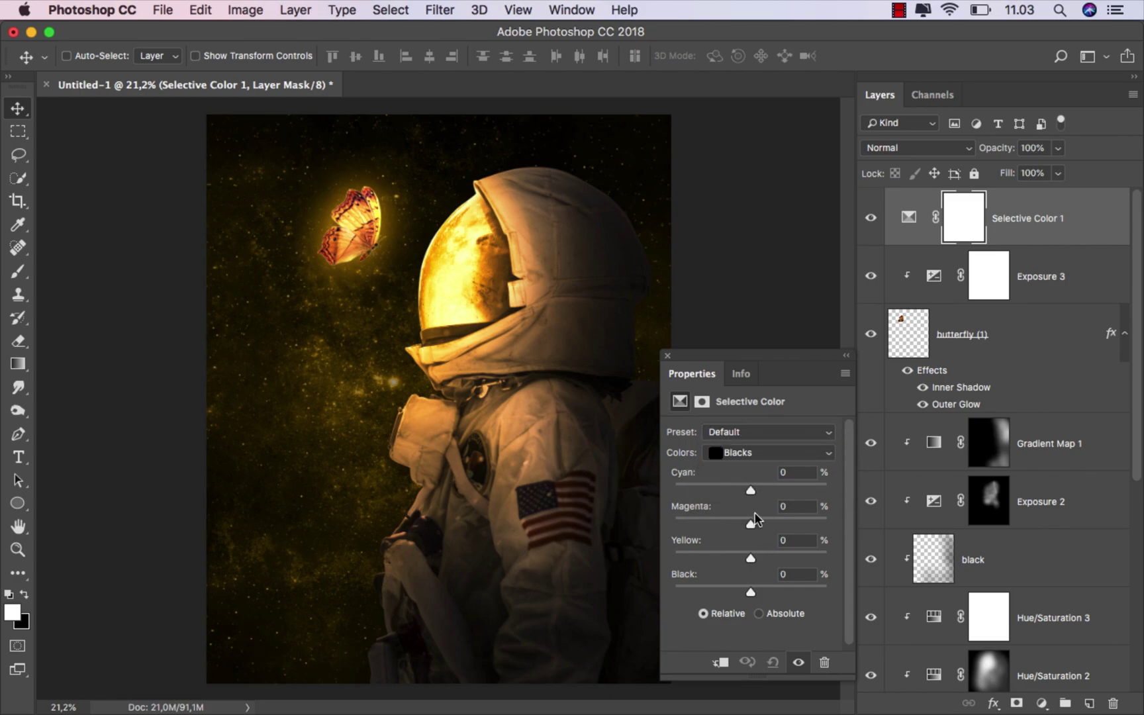
left_click_drag(749, 488, 752, 489)
left_click(753, 522)
left_click_drag(752, 555, 746, 588)
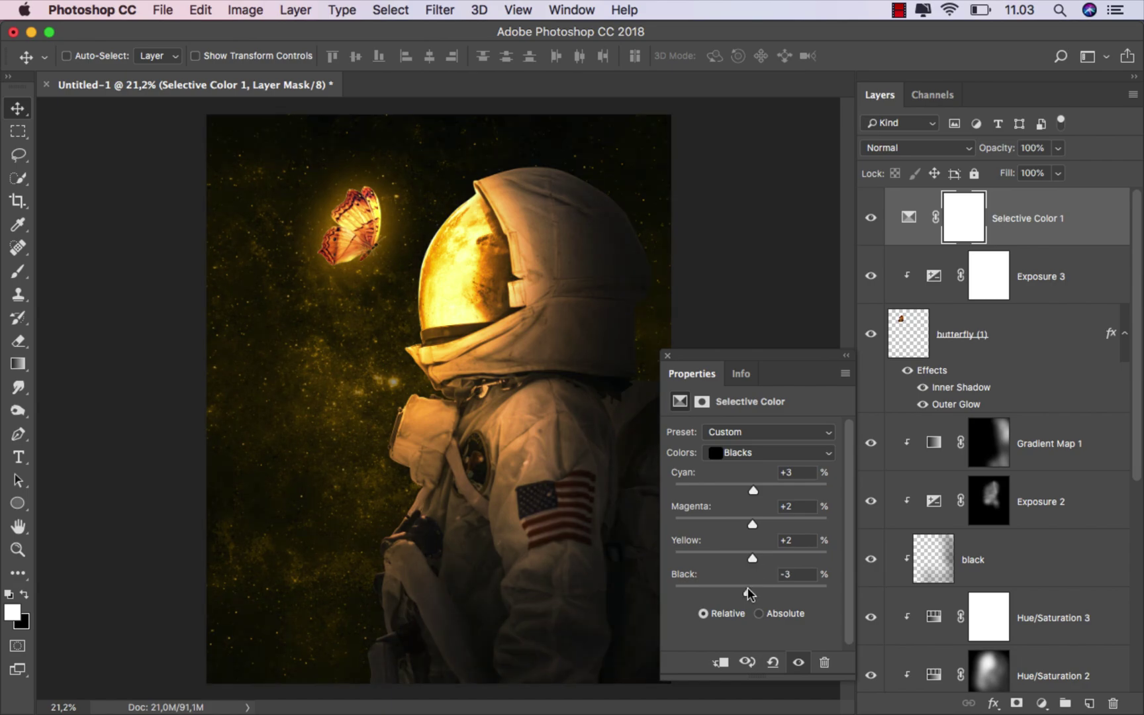
left_click(871, 228)
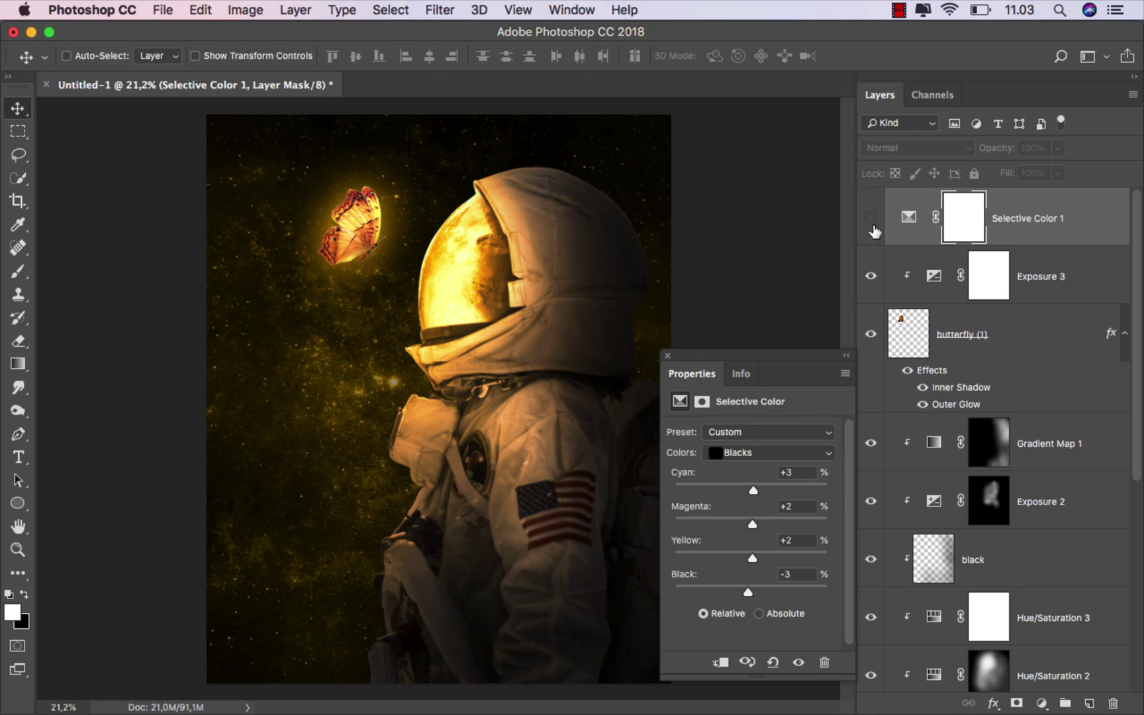
left_click(871, 219)
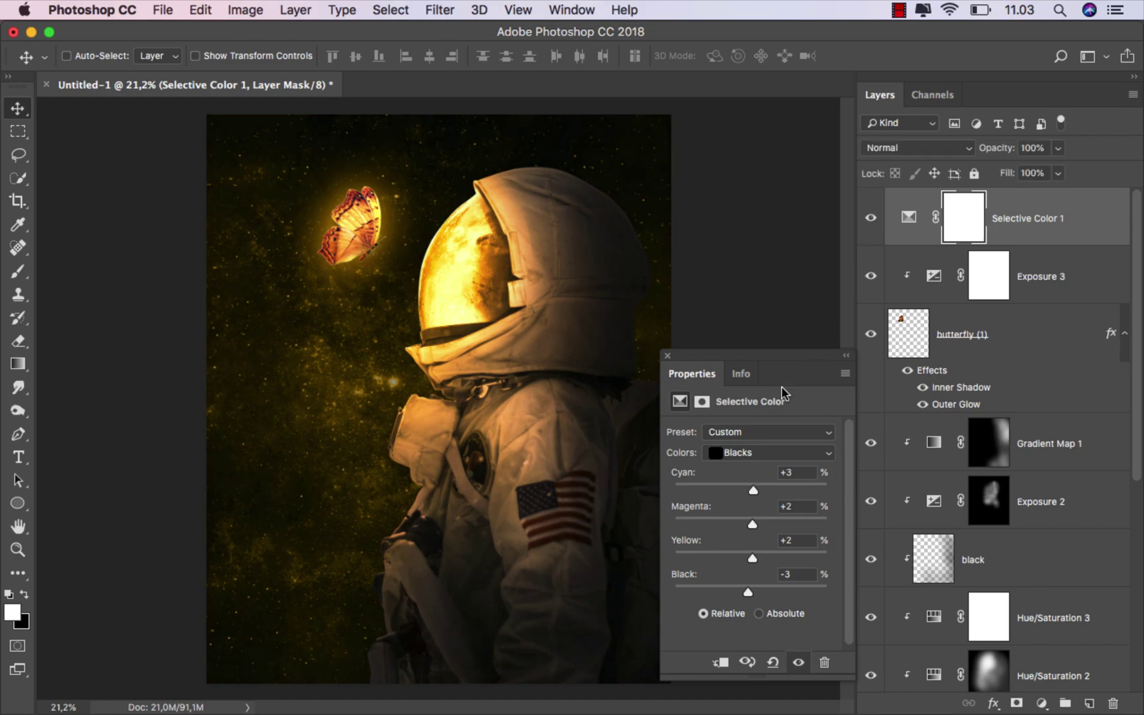
Step: Set the Yellows' Black value to +74% in Selective Color 1 and compare the image with the adjustment hidden
left_click(754, 454)
left_click(756, 358)
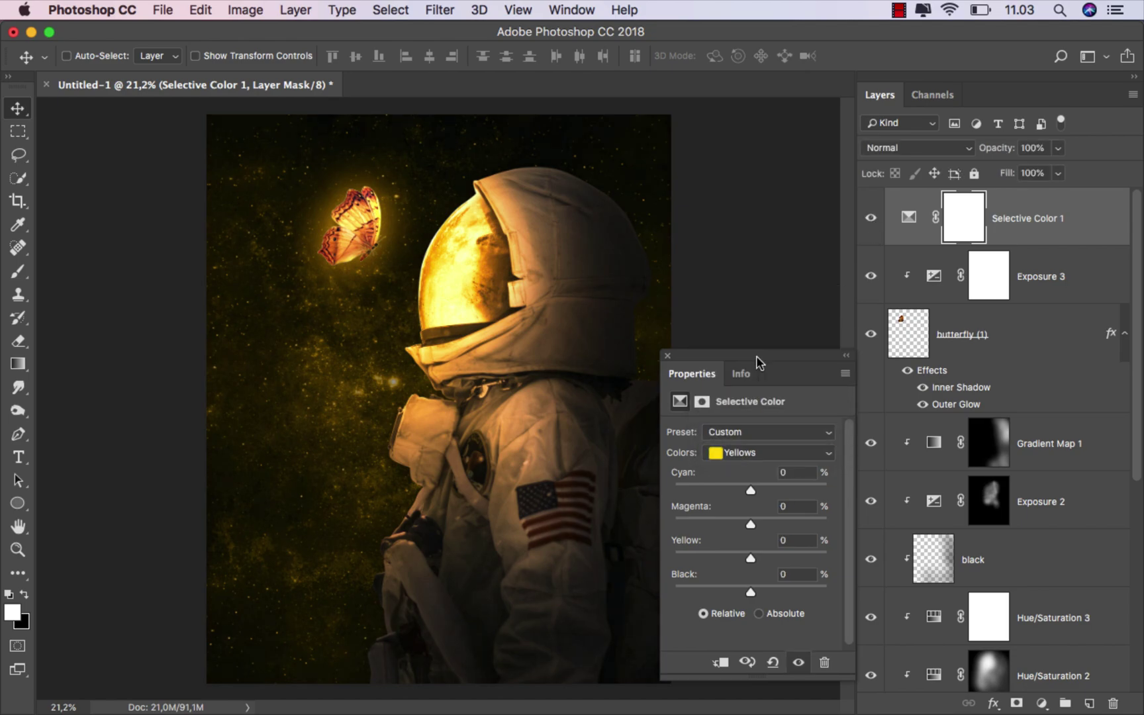
left_click_drag(750, 591, 828, 593)
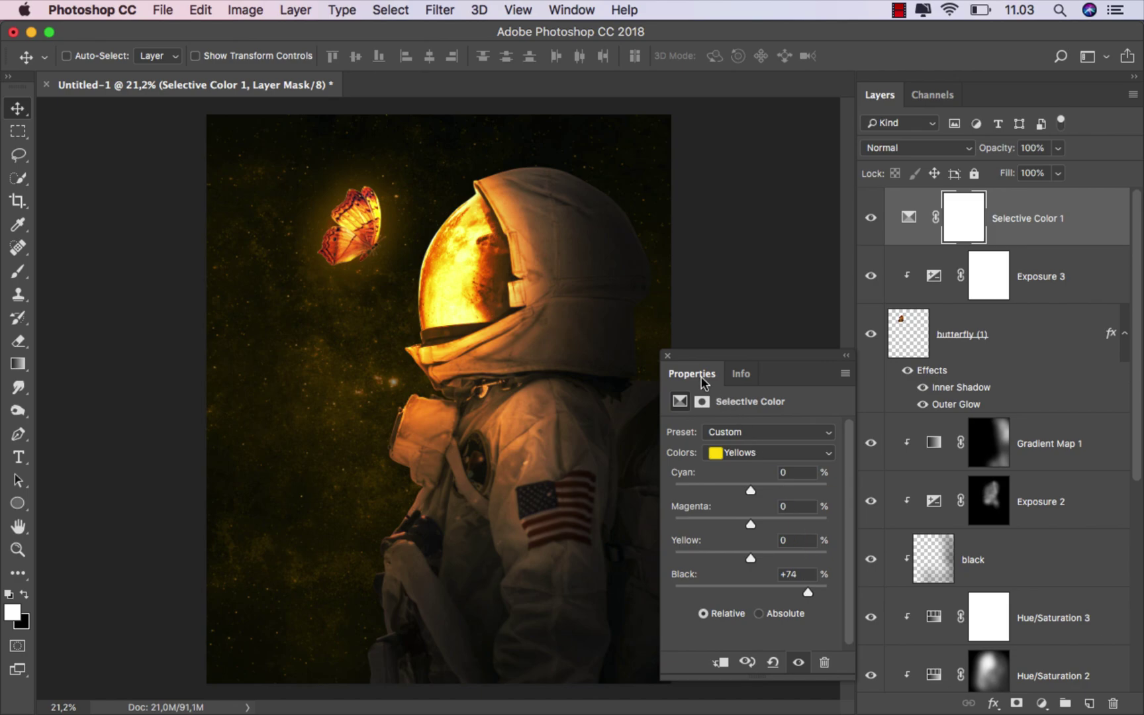
left_click(667, 355)
left_click(871, 219)
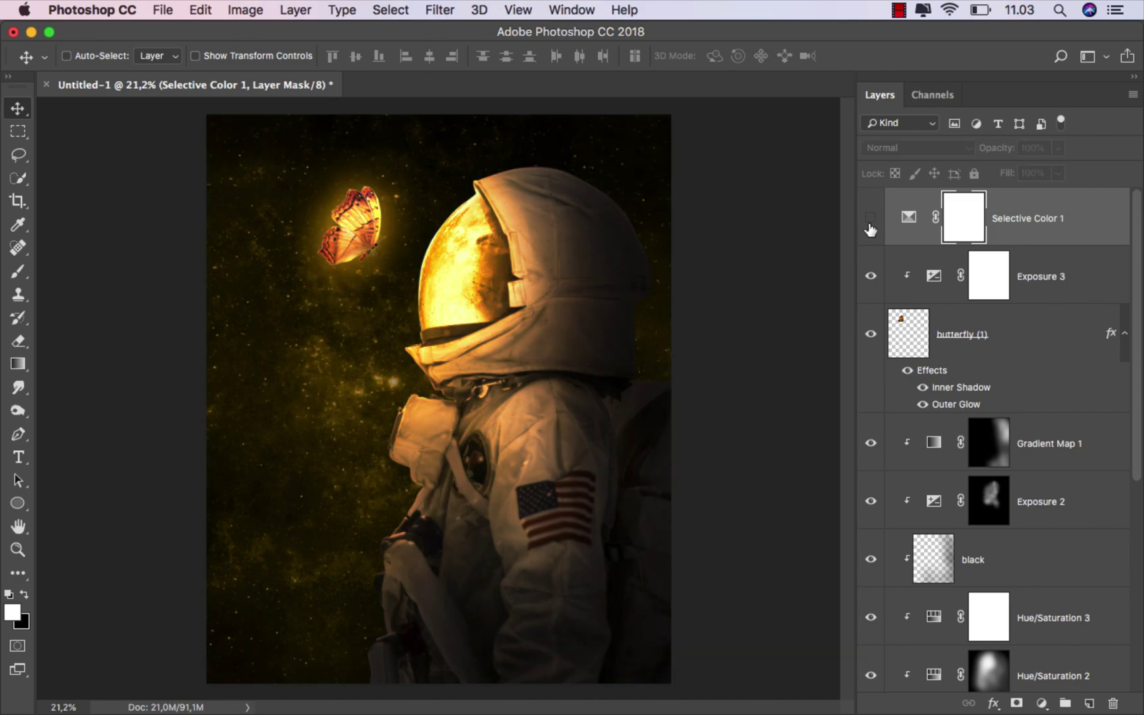
left_click(870, 219)
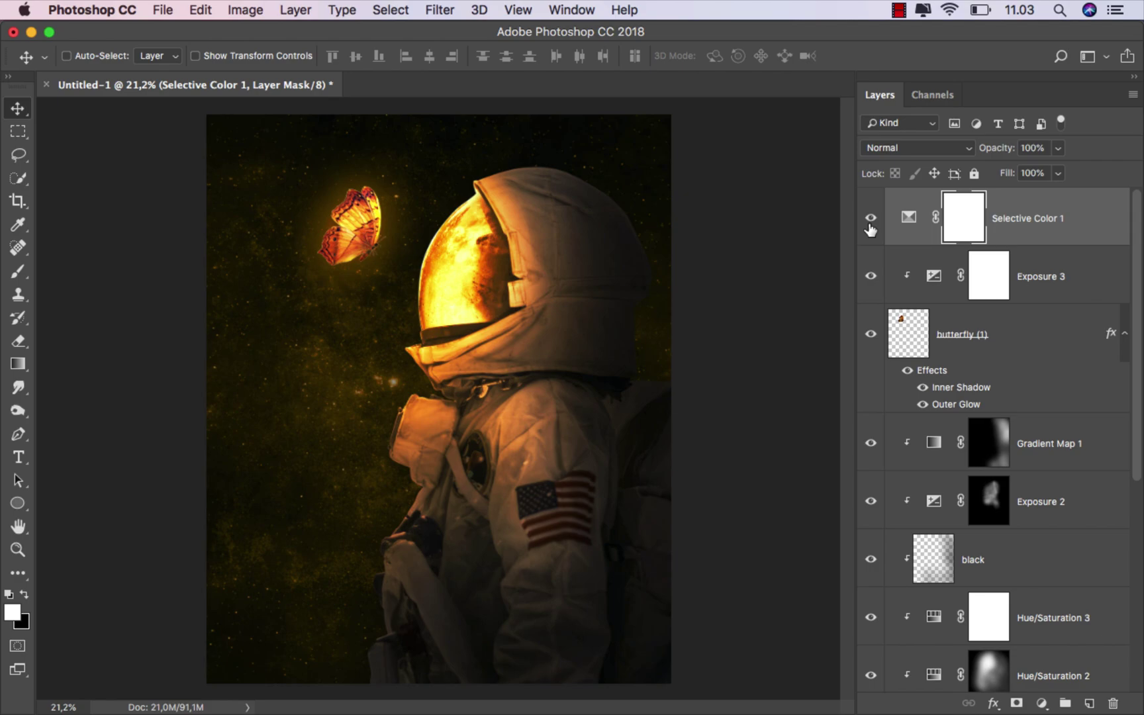
Step: Save the composite as a JPEG named ok in untitled folder 2 at maximum quality 12
left_click(163, 11)
left_click(255, 194)
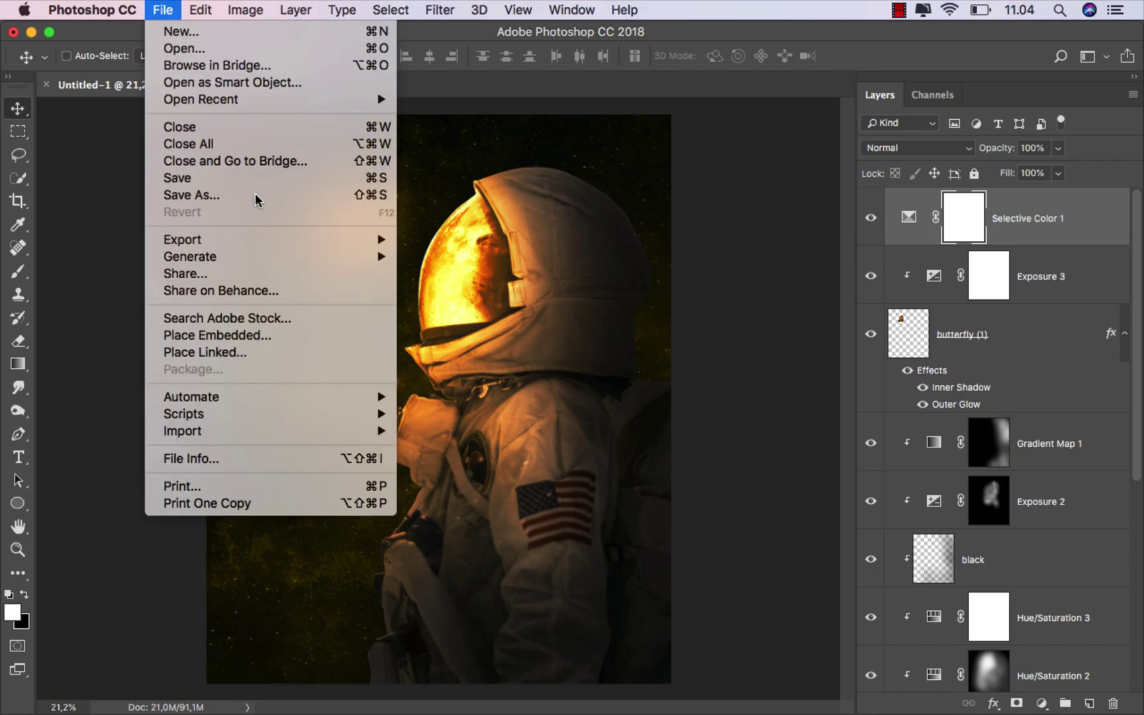
type("ok")
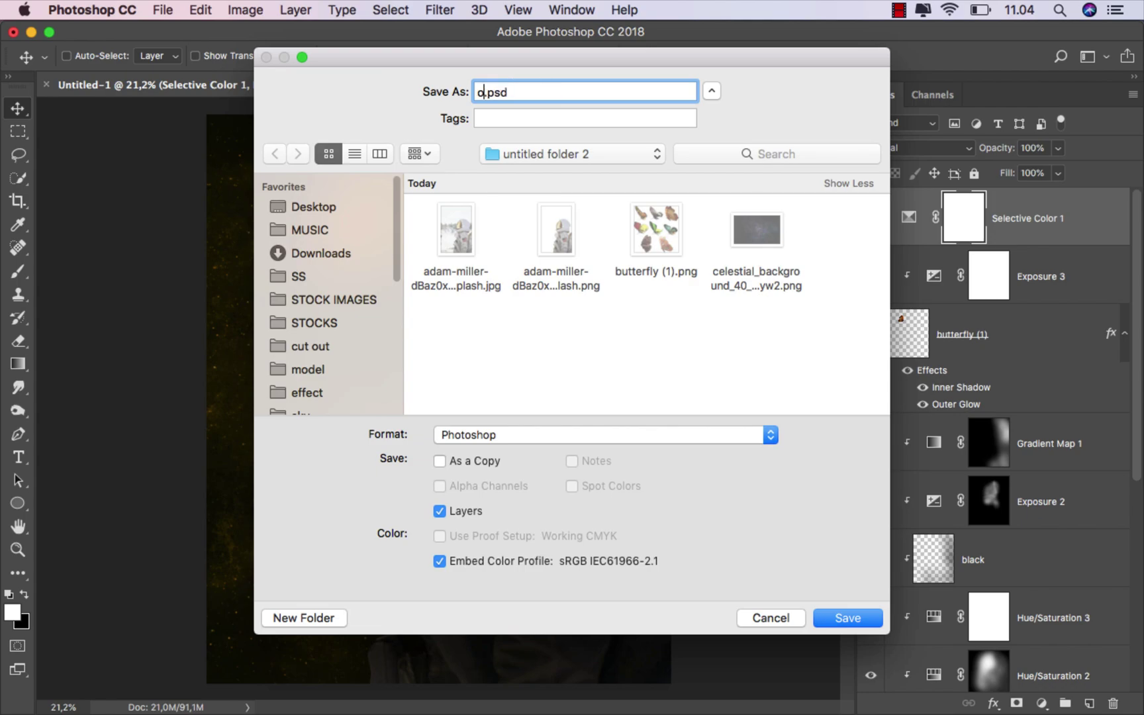
left_click(502, 435)
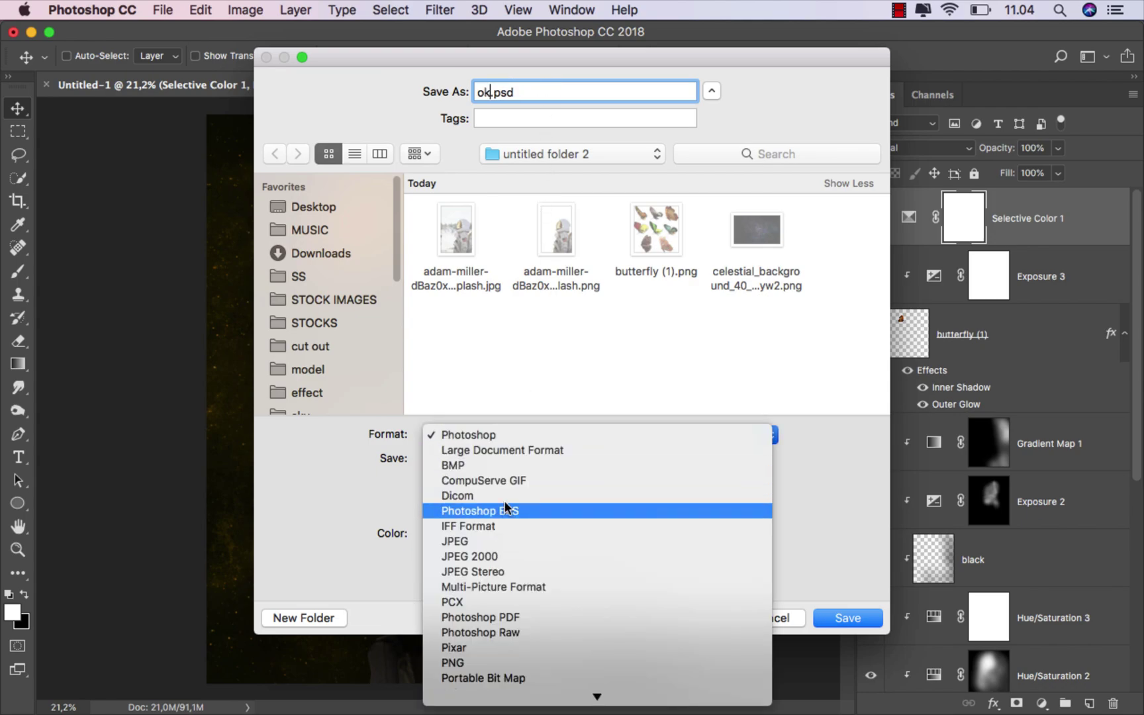
left_click(506, 540)
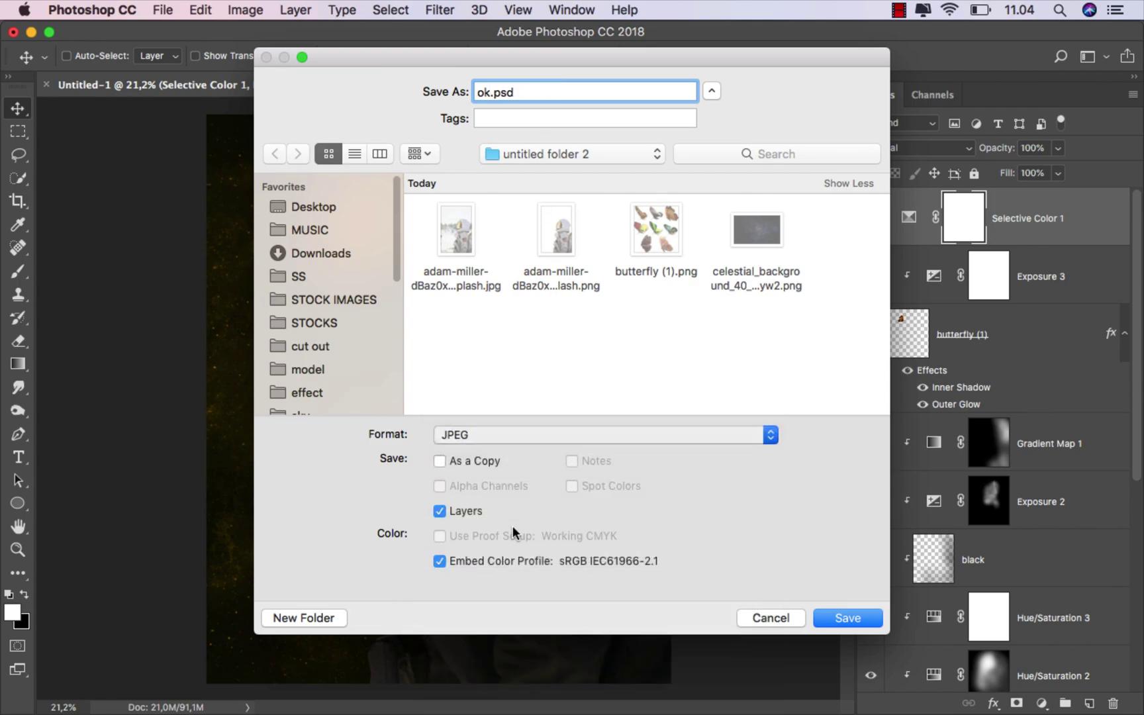
left_click(842, 619)
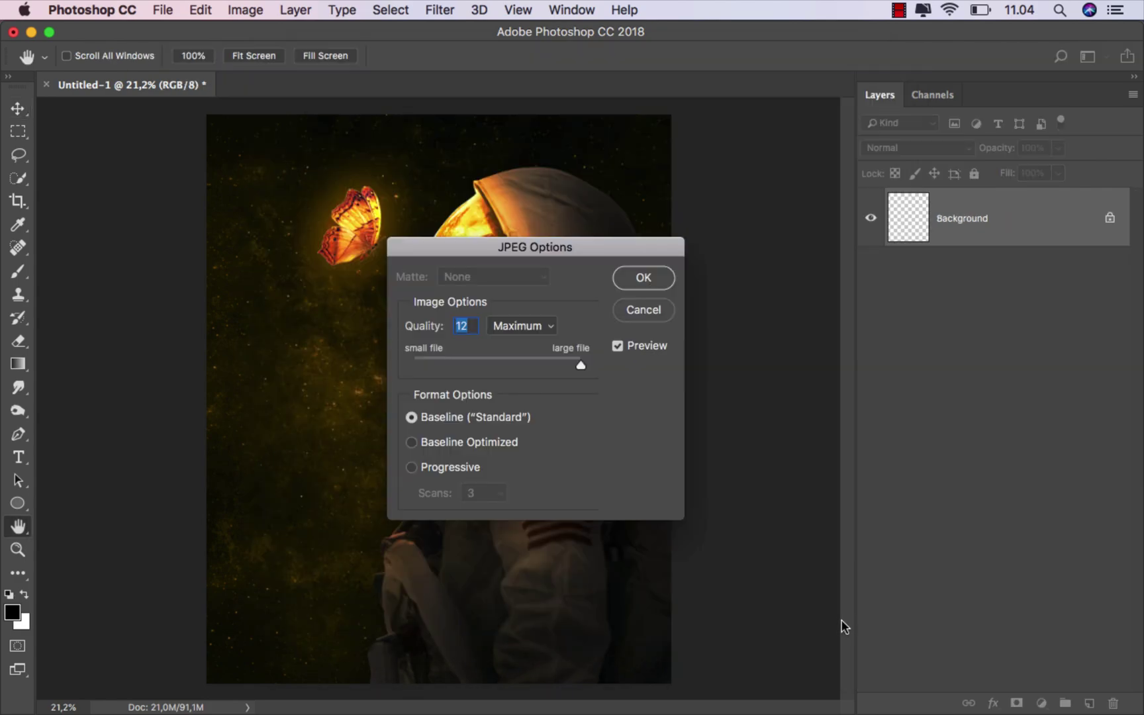
left_click(646, 283)
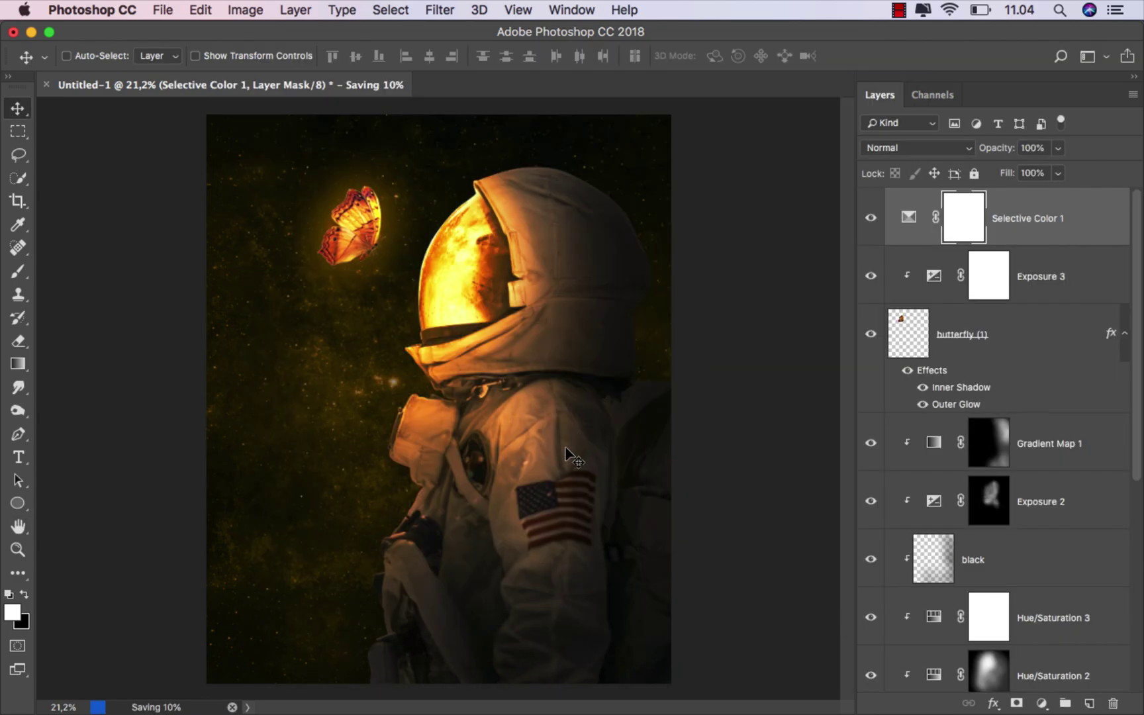
Step: Switch to Finder and preview the saved ok.jpg in untitled folder 2
left_click(435, 703)
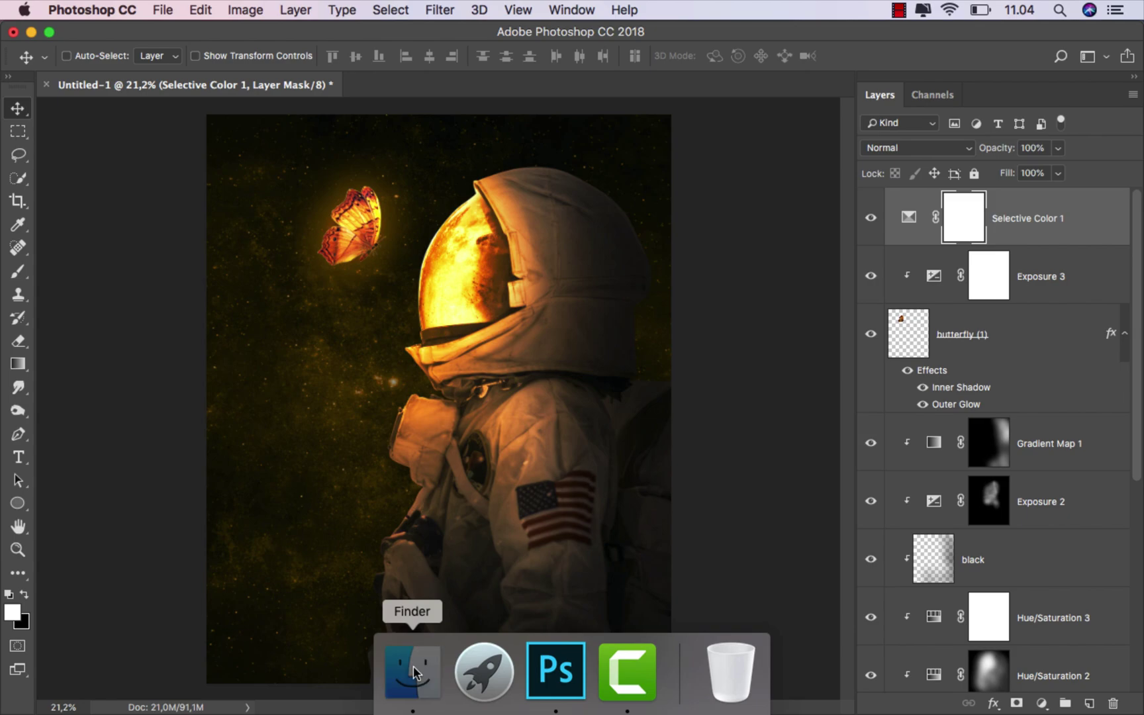
left_click(536, 222)
left_click(632, 142)
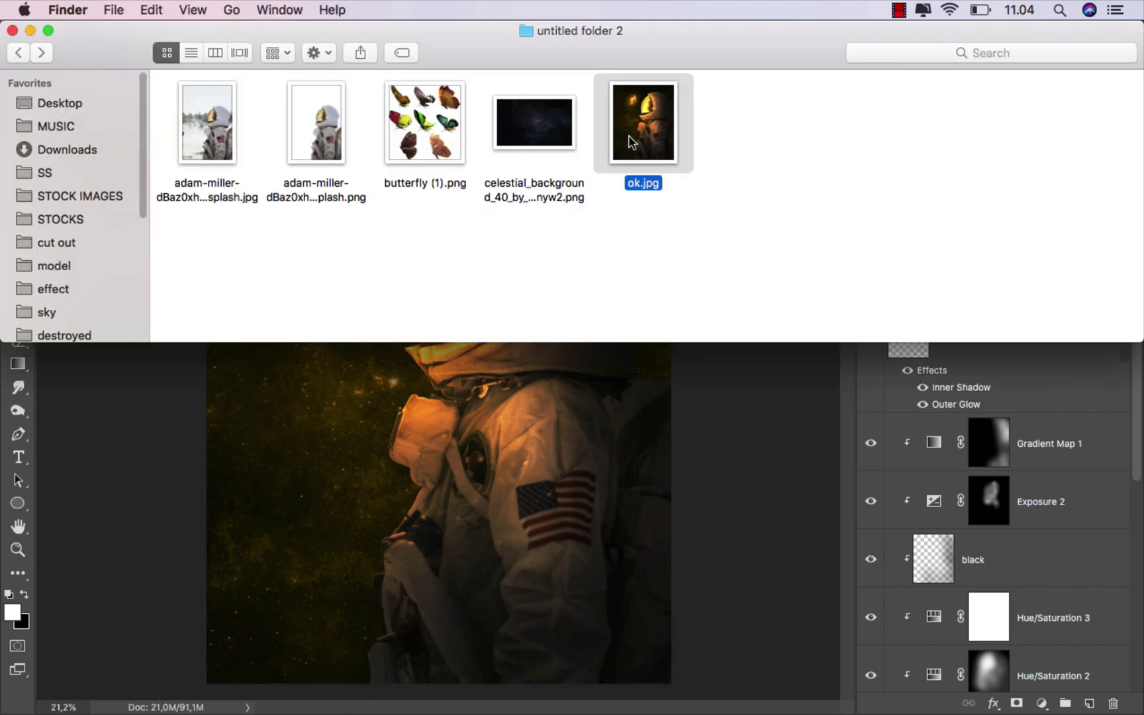
key("space")
left_click_drag(587, 77, 579, 31)
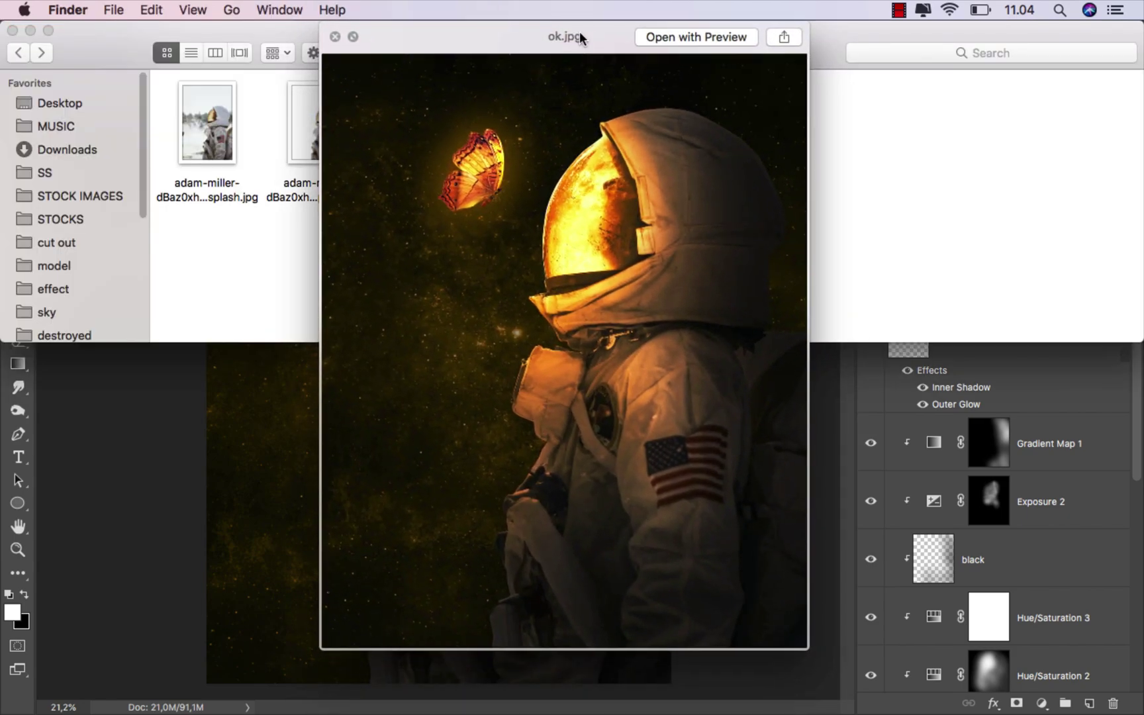